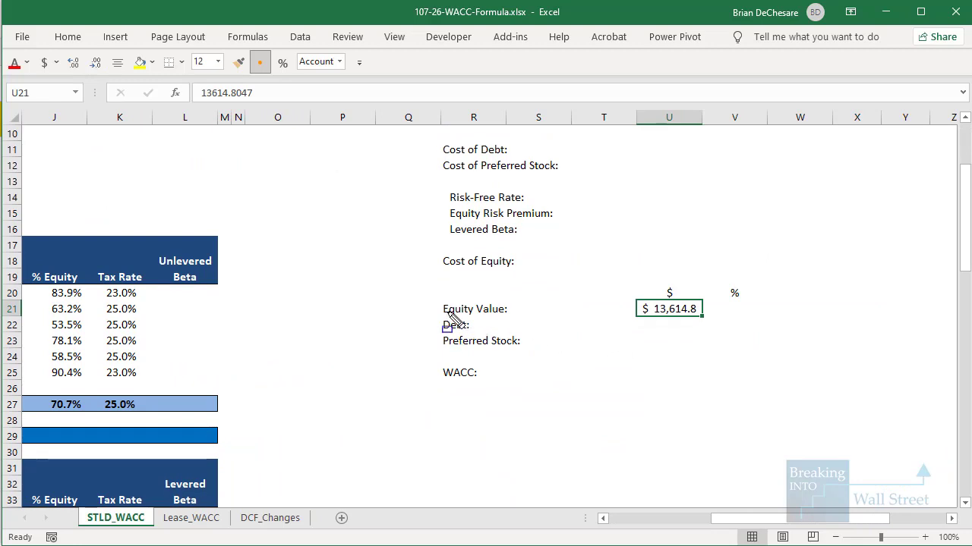
Review the valuation date and tax rate assumptions, then select the Debt cell in the WACC block.
{"action": "left_click_drag", "start_coordinate": [439, 302], "coordinate": [710, 325]}
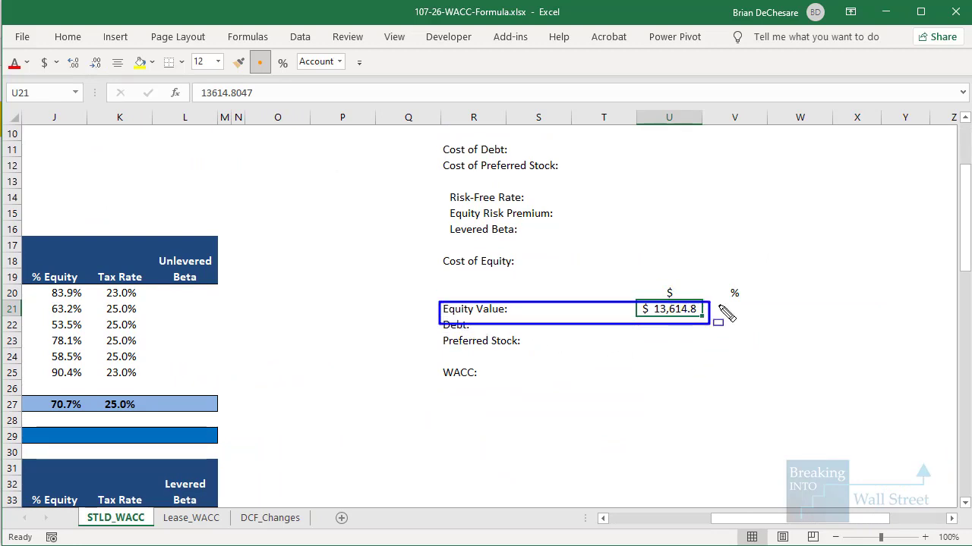
{"action": "key", "text": "Escape"}
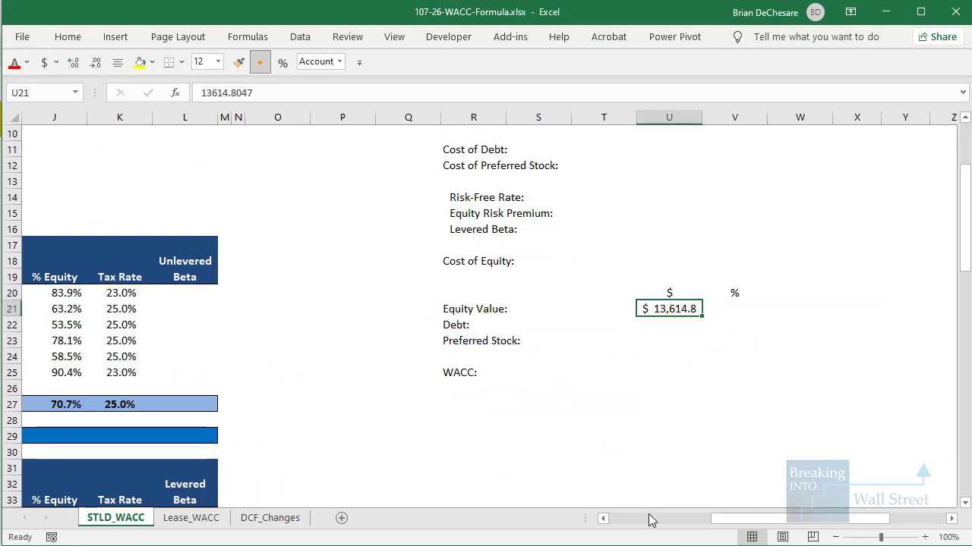
{"action": "left_click", "coordinate": [642, 516]}
{"action": "scroll", "coordinate": [434, 341], "scroll_direction": "up", "scroll_amount": 3}
{"action": "left_click_drag", "start_coordinate": [429, 261], "coordinate": [108, 281]}
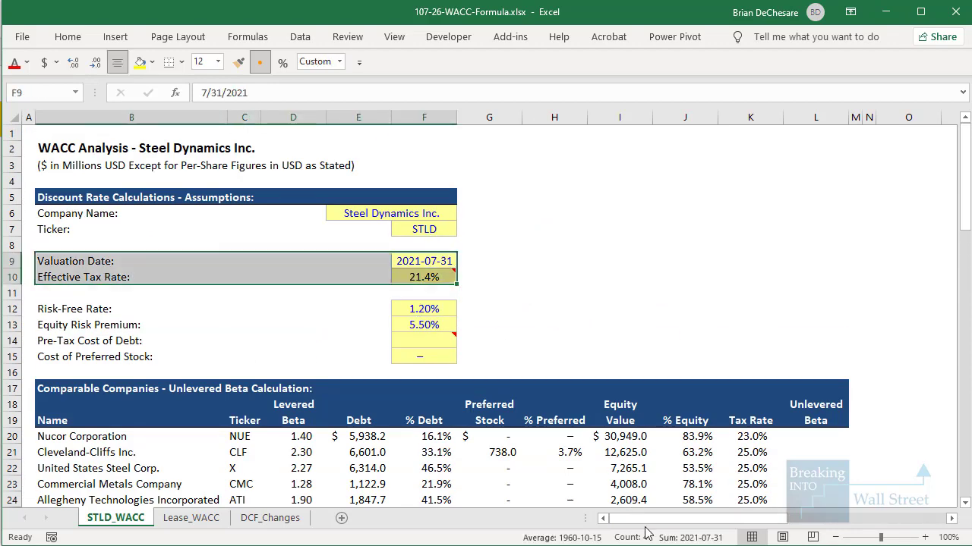
{"action": "left_click_drag", "start_coordinate": [645, 519], "coordinate": [802, 519]}
{"action": "scroll", "coordinate": [438, 408], "scroll_direction": "down", "scroll_amount": 2}
{"action": "left_click", "coordinate": [440, 371]}
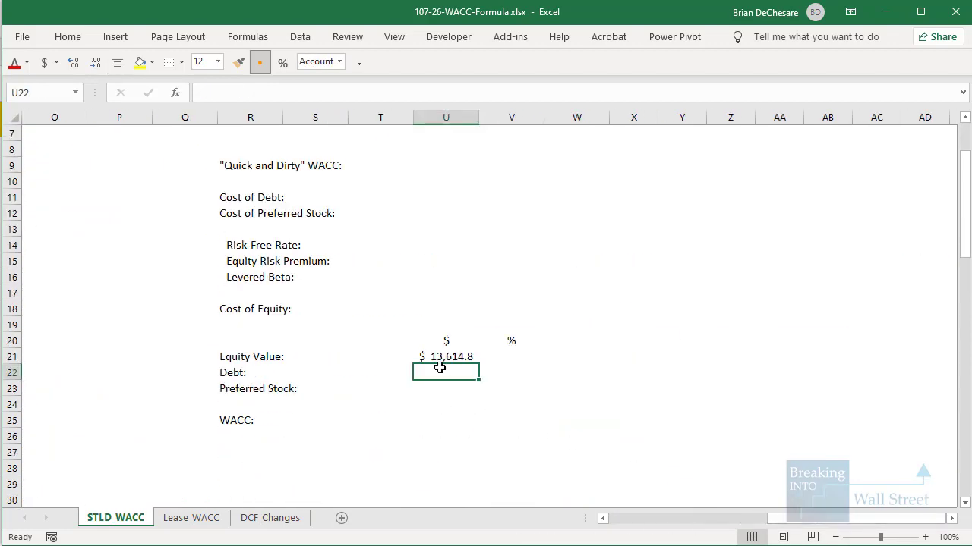
Enter Debt as =86.894+3015.782 from the 10-K's current and long-term debt.
{"action": "key", "text": "alt+Tab"}
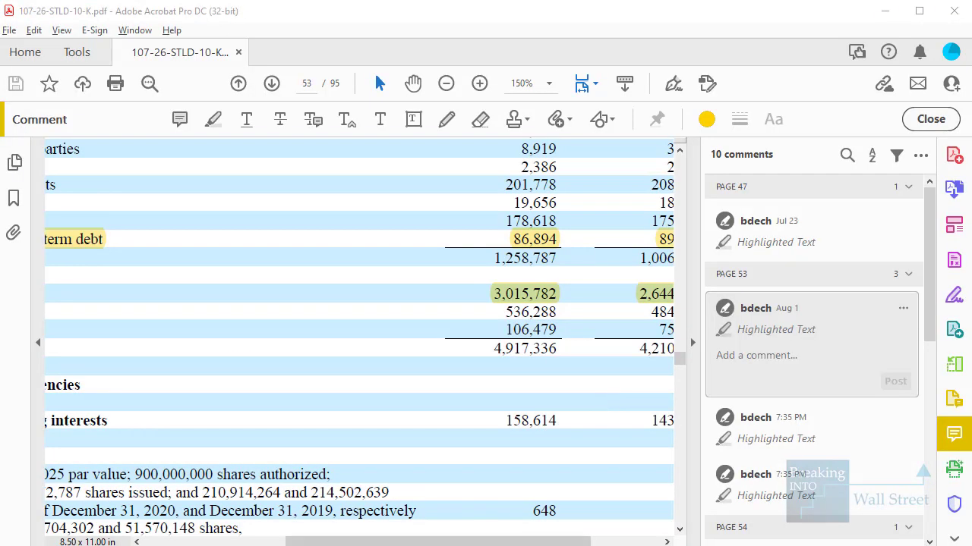
{"action": "key", "text": "alt+Tab"}
{"action": "type", "text": "=86.894"}
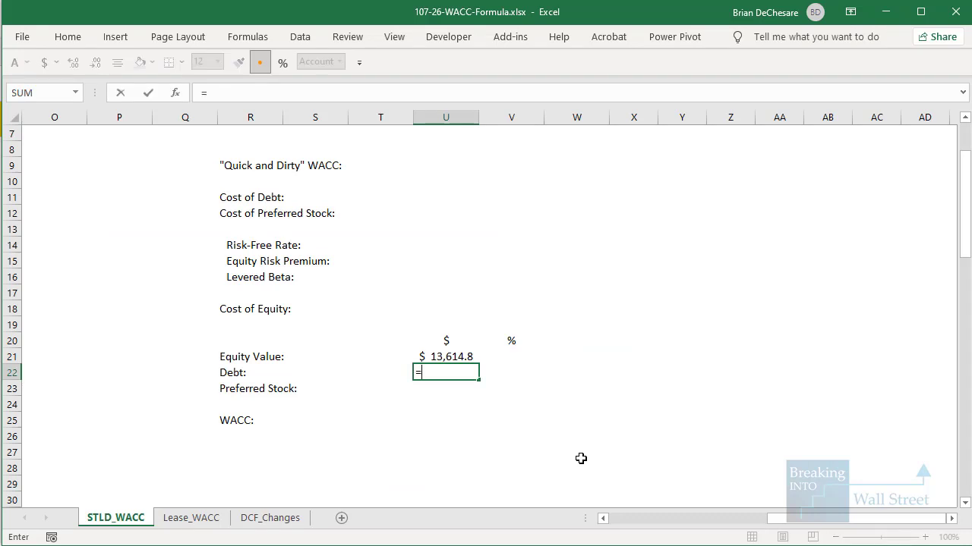
{"action": "type", "text": "+"}
{"action": "key", "text": "alt+Tab"}
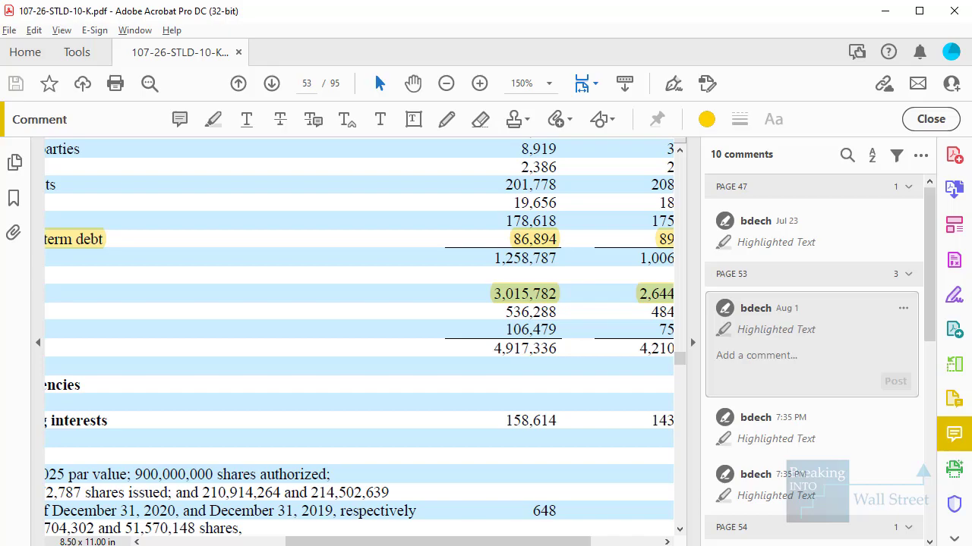
{"action": "key", "text": "alt+Tab"}
{"action": "type", "text": "3015.782"}
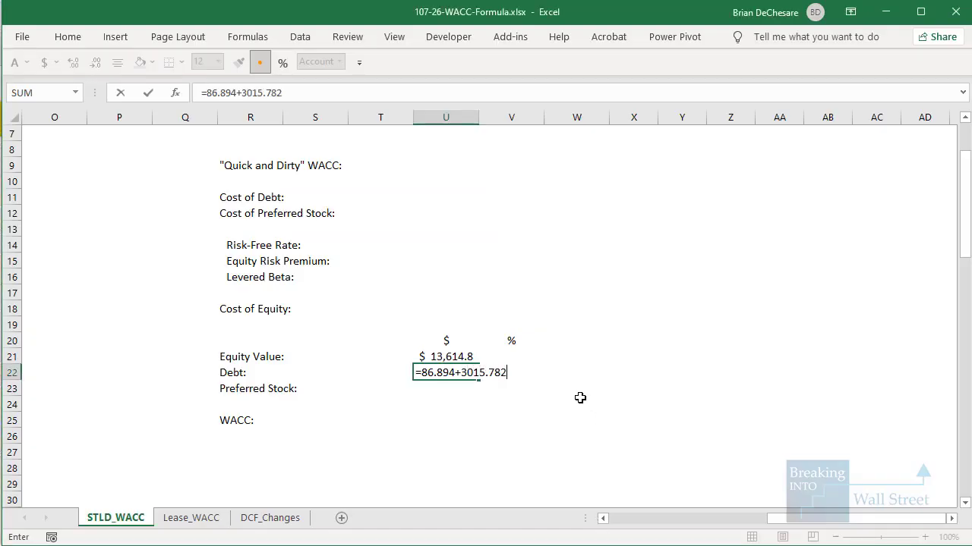
{"action": "key", "text": "ctrl+Return"}
Enter 0 for Preferred Stock.
{"action": "key", "text": "Down"}
{"action": "type", "text": "0"}
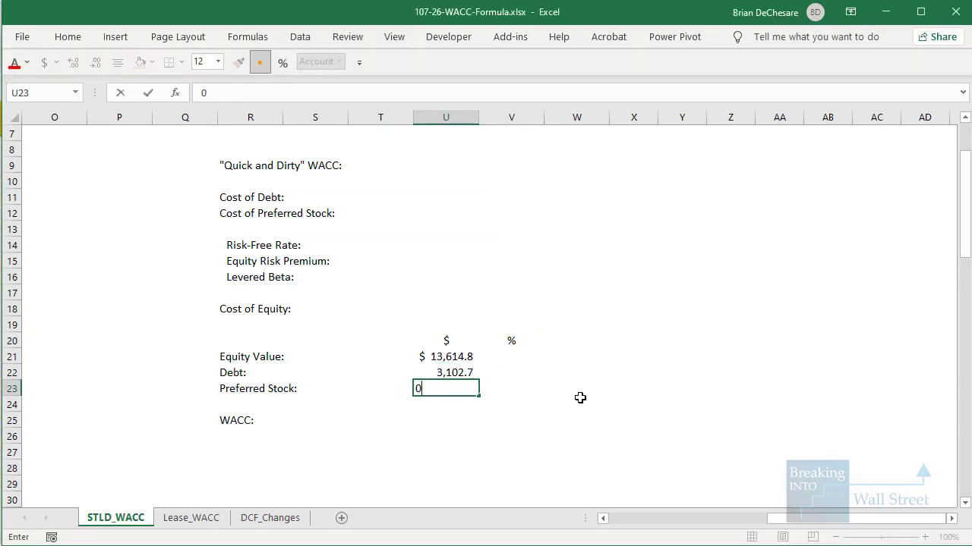
{"action": "key", "text": "ctrl+Return"}
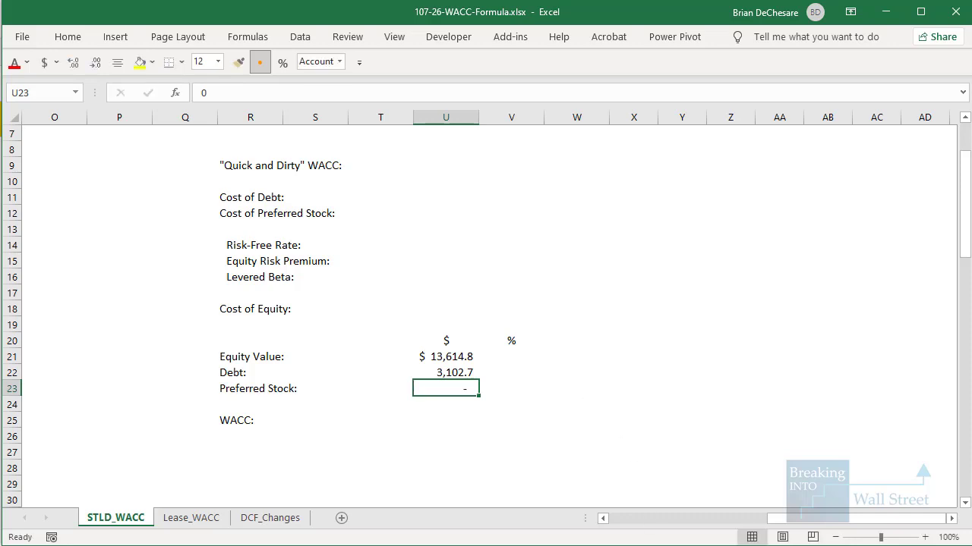
Scroll through the 10-K balance sheet to review the debt figures.
{"action": "key", "text": "alt+Tab"}
{"action": "scroll", "coordinate": [339, 487], "scroll_direction": "down", "scroll_amount": 1}
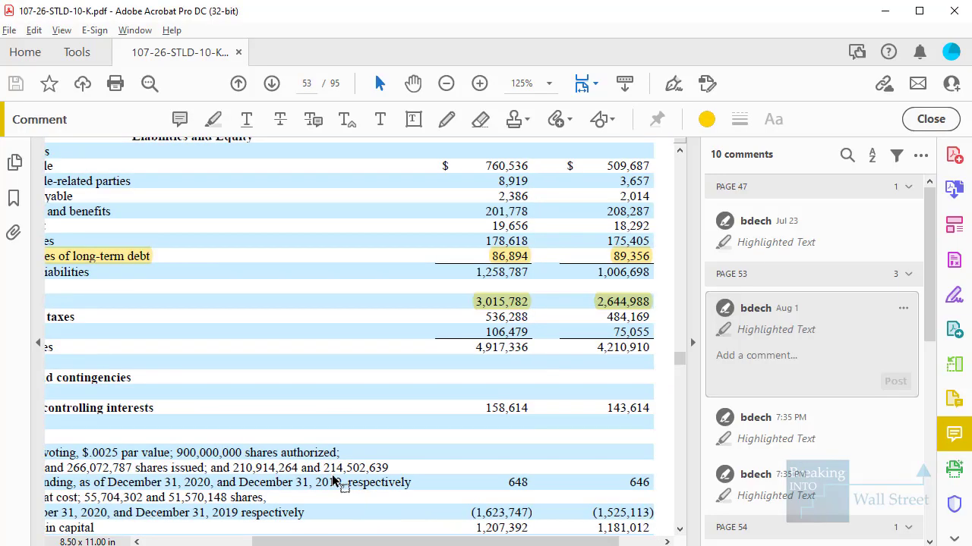
{"action": "scroll", "coordinate": [339, 487], "scroll_direction": "down", "scroll_amount": 1}
{"action": "left_click_drag", "start_coordinate": [309, 542], "coordinate": [241, 542]}
{"action": "scroll", "coordinate": [240, 455], "scroll_direction": "down", "scroll_amount": 3}
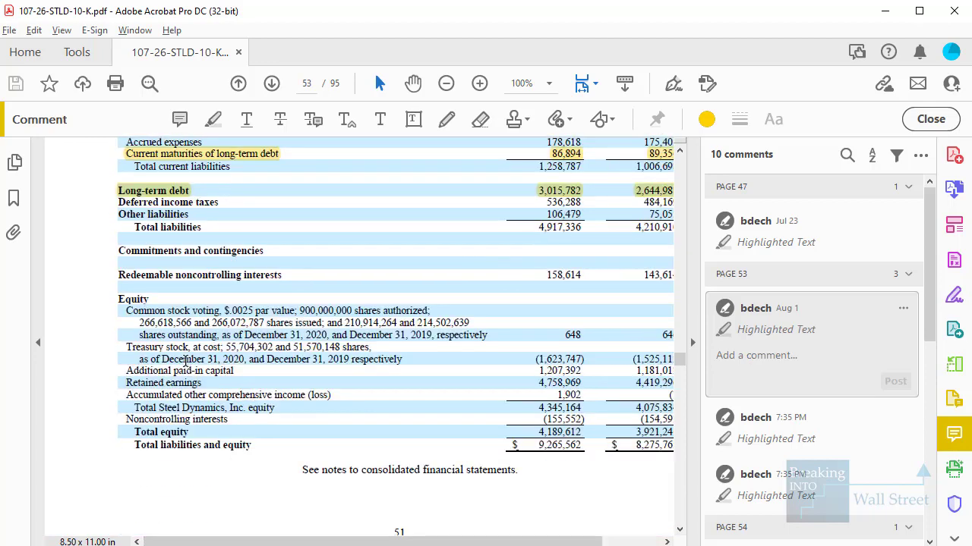
{"action": "mouse_move", "coordinate": [238, 348]}
{"action": "left_mouse_down"}
{"action": "mouse_move", "coordinate": [613, 460]}
{"action": "mouse_move", "coordinate": [616, 471]}
{"action": "left_mouse_up"}
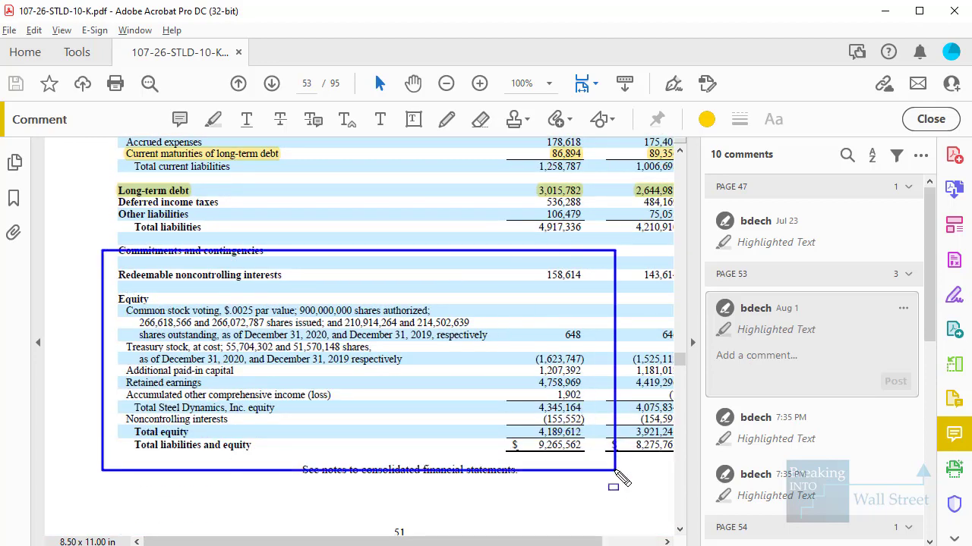
{"action": "key", "text": "Escape"}
{"action": "left_click", "coordinate": [462, 397]}
{"action": "scroll", "coordinate": [531, 434], "scroll_direction": "up", "scroll_amount": 4}
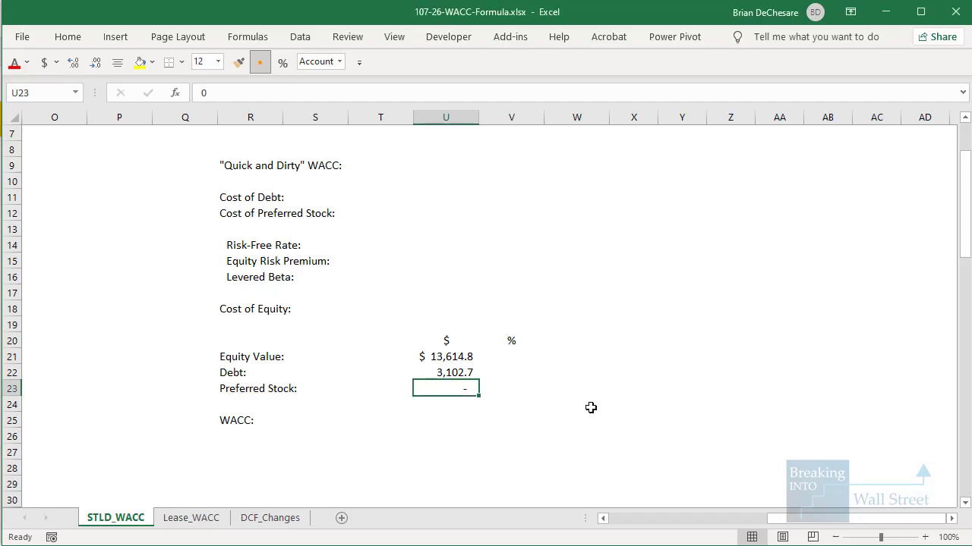
Enter the equity weight formula =U21/SUM($U$21:$U$23) in V21.
{"action": "key", "text": "Up"}
{"action": "key", "text": "Right"}
{"action": "key", "text": "Up"}
{"action": "type", "text": "="}
{"action": "key", "text": "Left"}
{"action": "type", "text": "/SUM("}
{"action": "key", "text": "Left"}
{"action": "key", "text": "Left"}
{"action": "key", "text": "Right"}
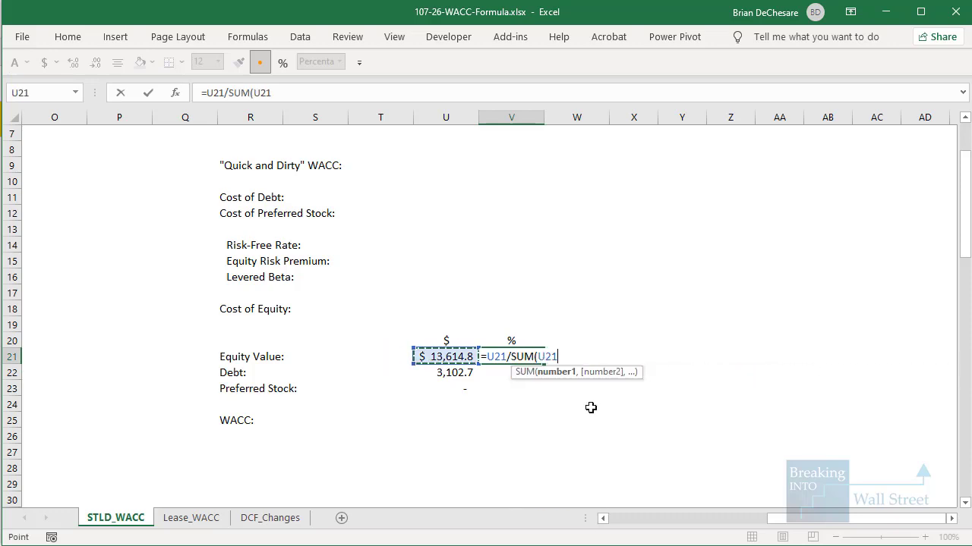
{"action": "key", "text": "shift+Down"}
{"action": "key", "text": "shift+Down"}
{"action": "key", "text": "F4"}
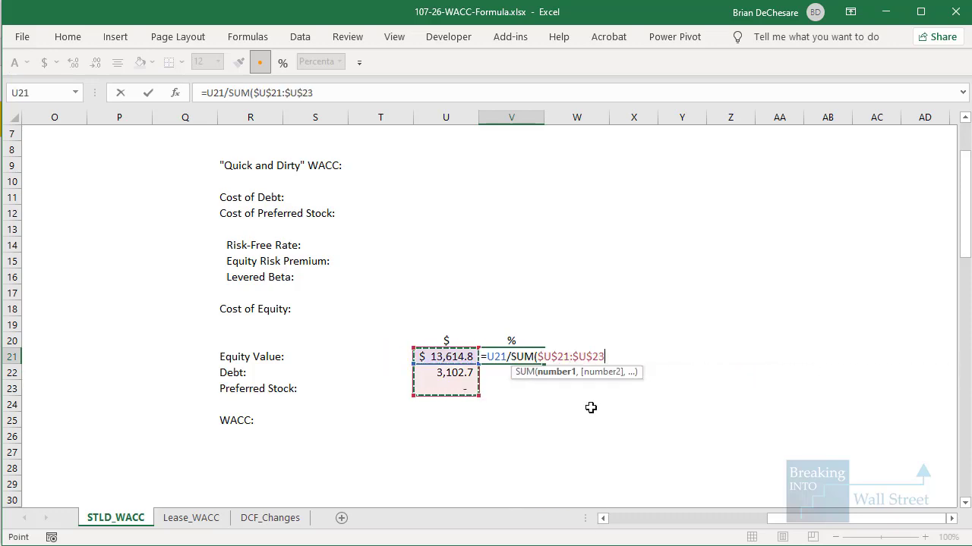
{"action": "key", "text": "ctrl+Return"}
Paste the weight formula into the debt and preferred rows, giving 18.6% and 0.0%.
{"action": "key", "text": "ctrl+c"}
{"action": "key", "text": "shift+Down"}
{"action": "key", "text": "shift+Down"}
{"action": "key", "text": "ctrl+alt+v"}
{"action": "key", "text": "f"}
{"action": "key", "text": "Return"}
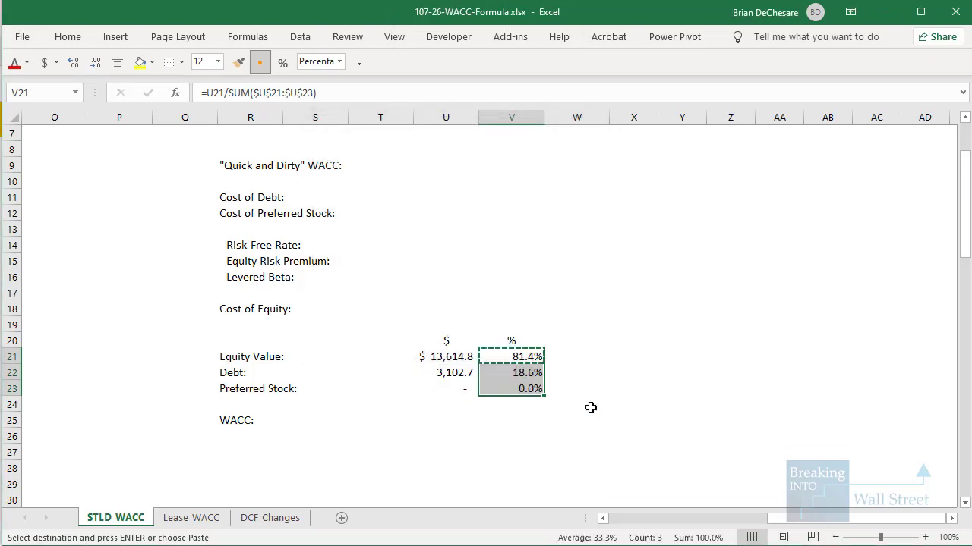
{"action": "key", "text": "Escape"}
{"action": "key", "text": "Down"}
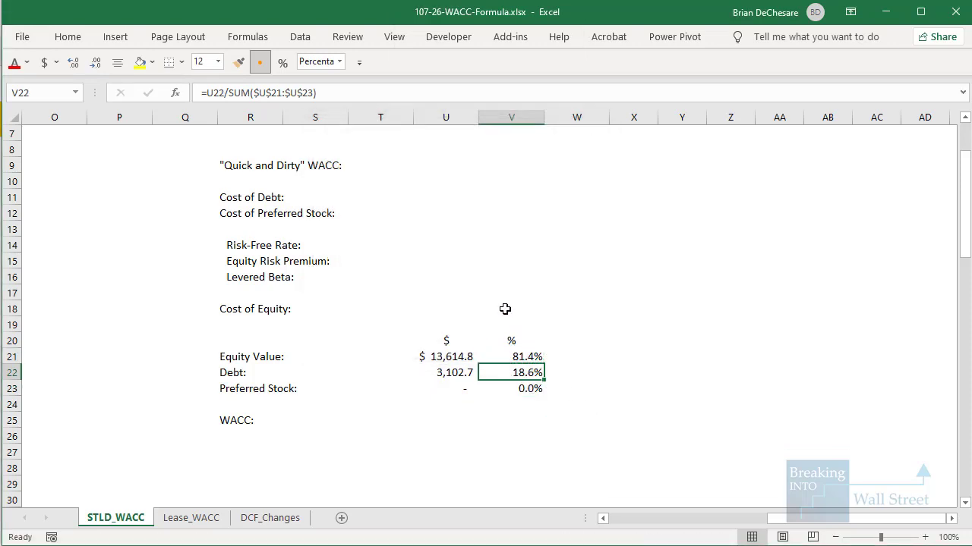
{"action": "left_click", "coordinate": [444, 198]}
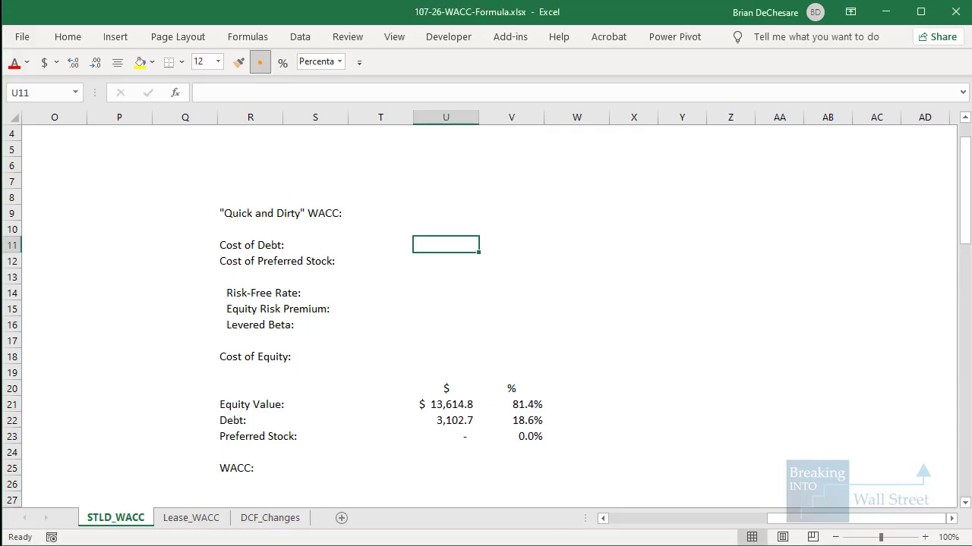
Set Cost of Preferred Stock to 0%.
{"action": "key", "text": "Down"}
{"action": "type", "text": "0%"}
{"action": "key", "text": "ctrl+Return"}
{"action": "key", "text": "Up"}
Locate the 94,877 interest expense line on the 10-K income statement.
{"action": "key", "text": "alt+Tab"}
{"action": "scroll", "coordinate": [494, 394], "scroll_direction": "up", "scroll_amount": 5}
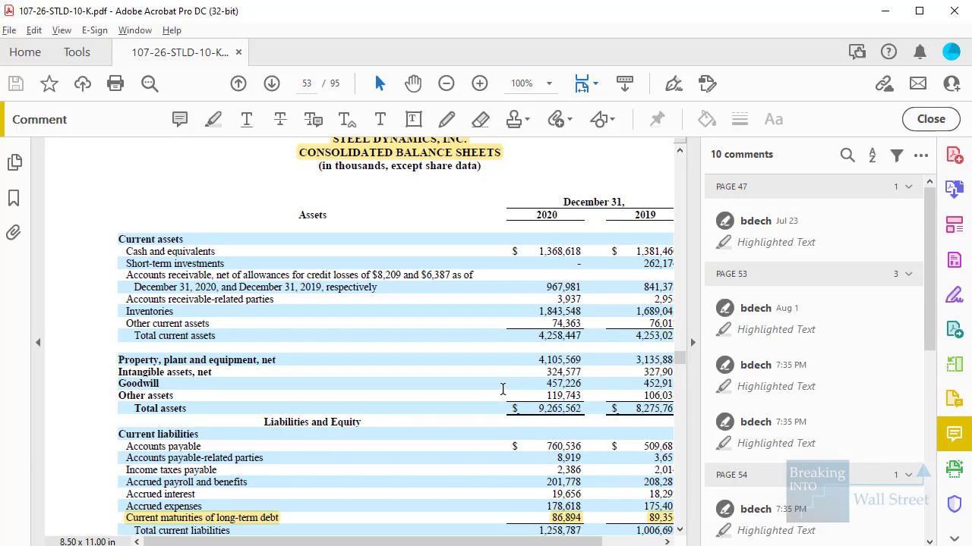
{"action": "scroll", "coordinate": [494, 394], "scroll_direction": "down", "scroll_amount": 15}
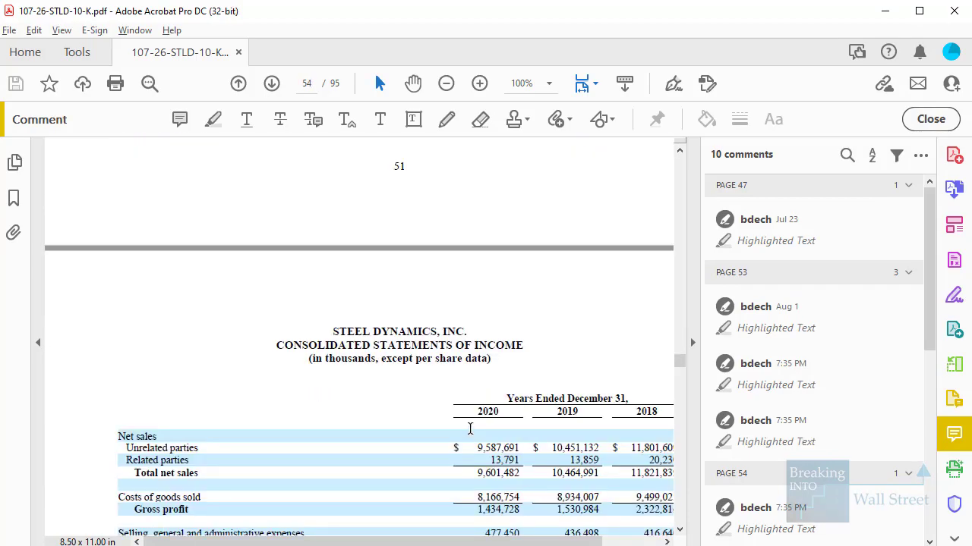
{"action": "scroll", "coordinate": [470, 425], "scroll_direction": "down", "scroll_amount": 5}
{"action": "scroll", "coordinate": [395, 326], "scroll_direction": "up", "scroll_amount": 2}
{"action": "scroll", "coordinate": [516, 343], "scroll_direction": "up", "scroll_amount": 2}
{"action": "scroll", "coordinate": [516, 343], "scroll_direction": "up", "scroll_amount": 4}
{"action": "scroll", "coordinate": [516, 343], "scroll_direction": "down", "scroll_amount": 3}
{"action": "left_click_drag", "start_coordinate": [526, 357], "coordinate": [627, 387]}
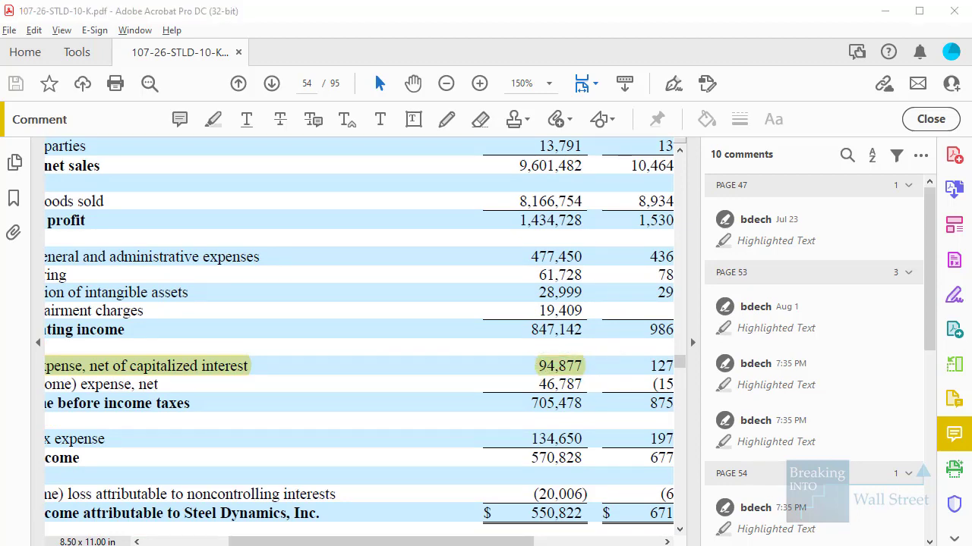
Start Cost of Debt with the 94.8 interest expense and copy the current debt sum from the Debt cell.
{"action": "key", "text": "alt+Tab"}
{"action": "type", "text": "=94.8"}
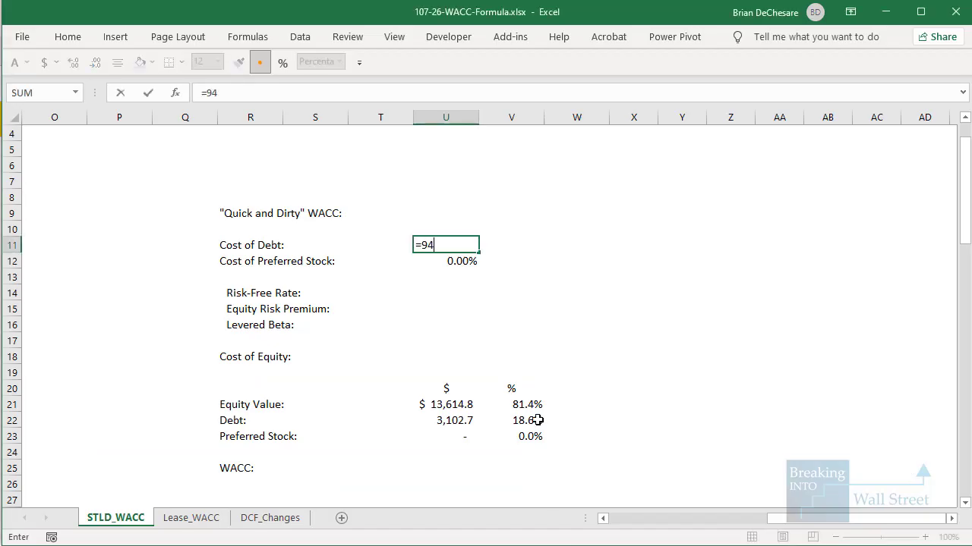
{"action": "key", "text": "ctrl+Return"}
{"action": "left_click", "coordinate": [456, 421]}
{"action": "key", "text": "F2"}
{"action": "key", "text": "shift+Left"}
{"action": "key", "text": "shift+Left"}
{"action": "key", "text": "shift+Left"}
{"action": "key", "text": "shift+Left"}
{"action": "key", "text": "shift+Left"}
{"action": "key", "text": "shift+Left"}
{"action": "key", "text": "shift+Left"}
{"action": "key", "text": "shift+Left"}
{"action": "key", "text": "shift+Left"}
{"action": "key", "text": "shift+Left"}
{"action": "key", "text": "shift+Left"}
{"action": "key", "text": "shift+Left"}
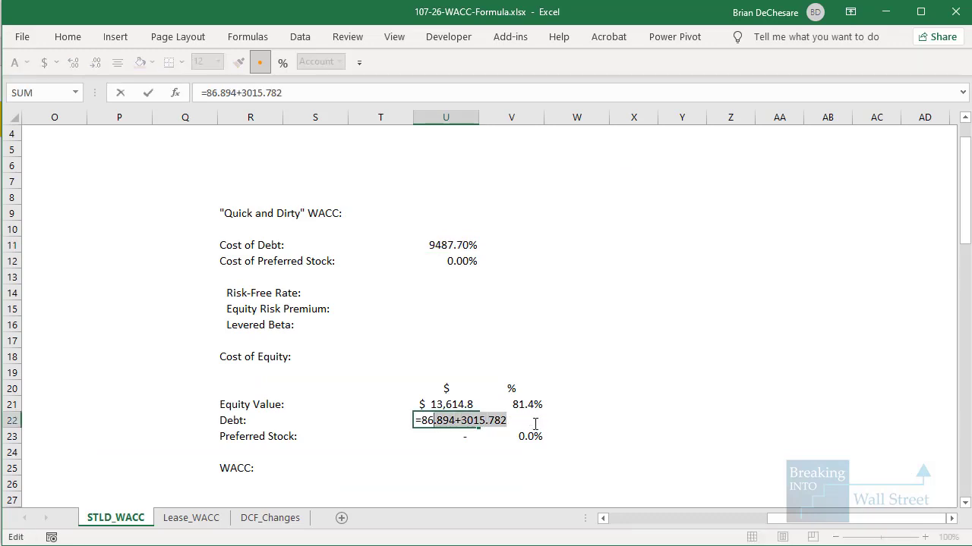
{"action": "key", "text": "shift+Left"}
{"action": "key", "text": "shift+Left"}
{"action": "key", "text": "ctrl+Return"}
Divide the interest expense by AVERAGE of the current-year debt sum, giving 3.06%.
{"action": "left_click", "coordinate": [446, 245]}
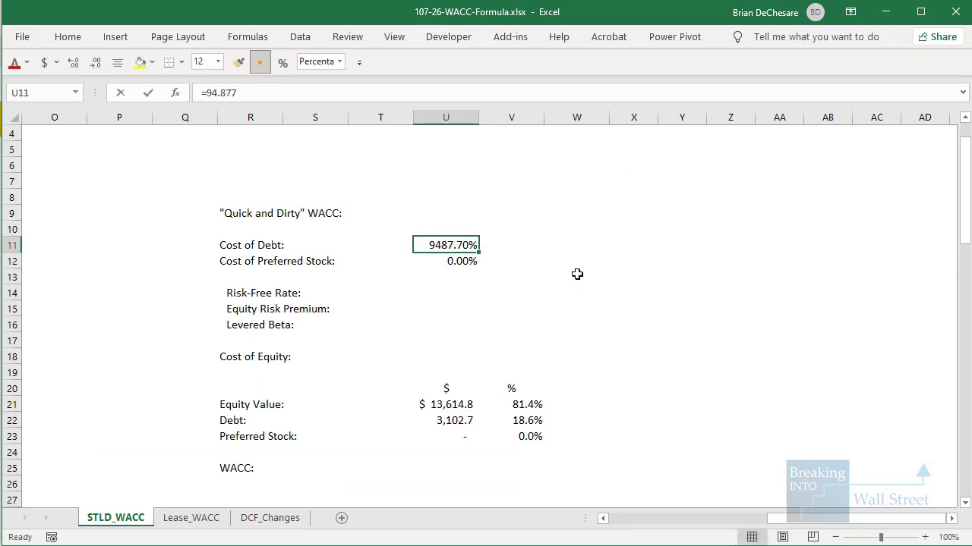
{"action": "key", "text": "F2"}
{"action": "type", "text": "/AVERAGE("}
{"action": "key", "text": "Tab"}
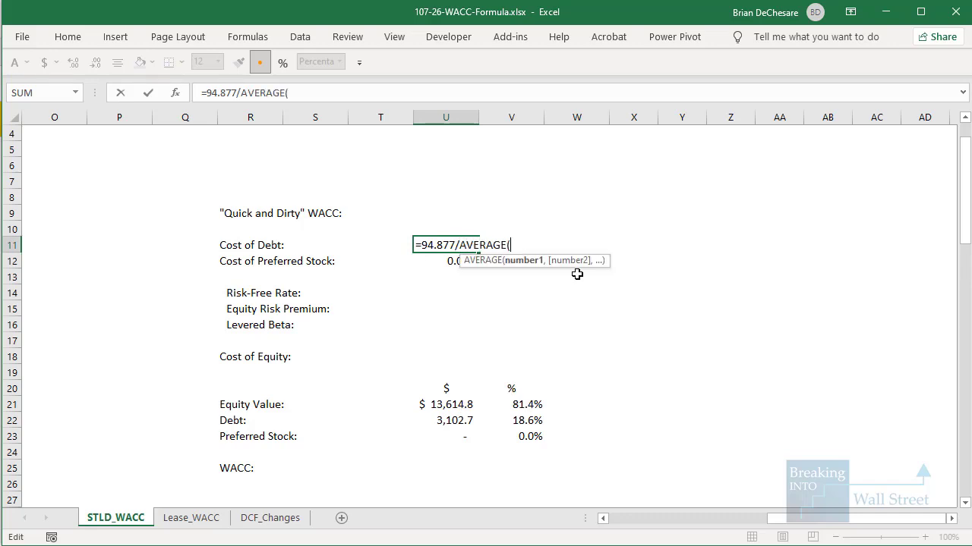
{"action": "key", "text": "ctrl+v"}
{"action": "type", "text": ")"}
{"action": "key", "text": "ctrl+Return"}
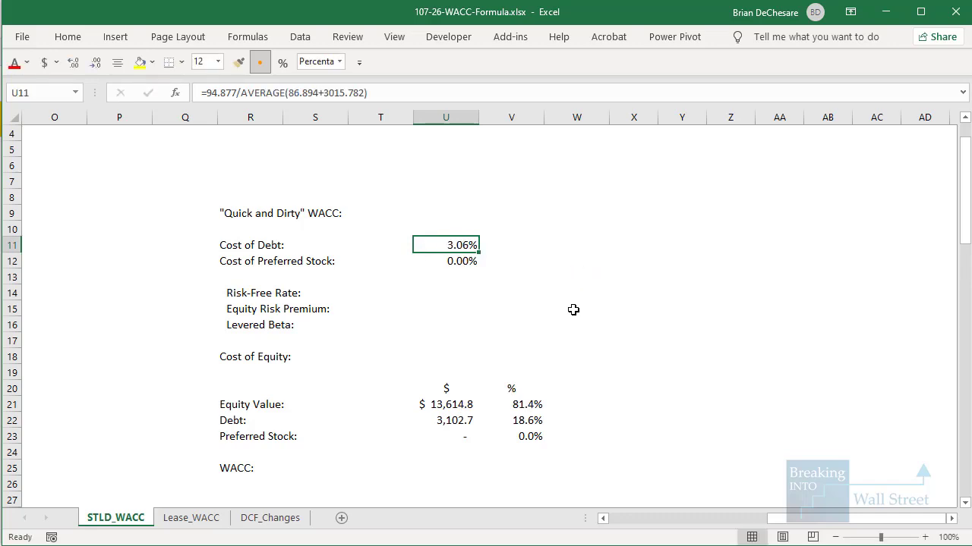
Find the prior-year debt figures on the 10-K balance sheet.
{"action": "key", "text": "alt+Tab"}
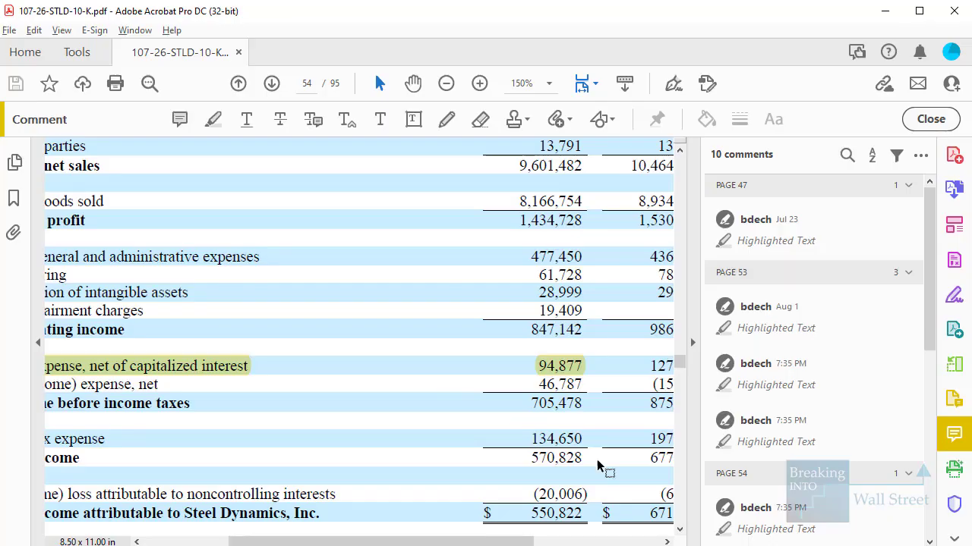
{"action": "scroll", "coordinate": [516, 456], "scroll_direction": "down", "scroll_amount": 5}
{"action": "scroll", "coordinate": [486, 486], "scroll_direction": "down", "scroll_amount": 10}
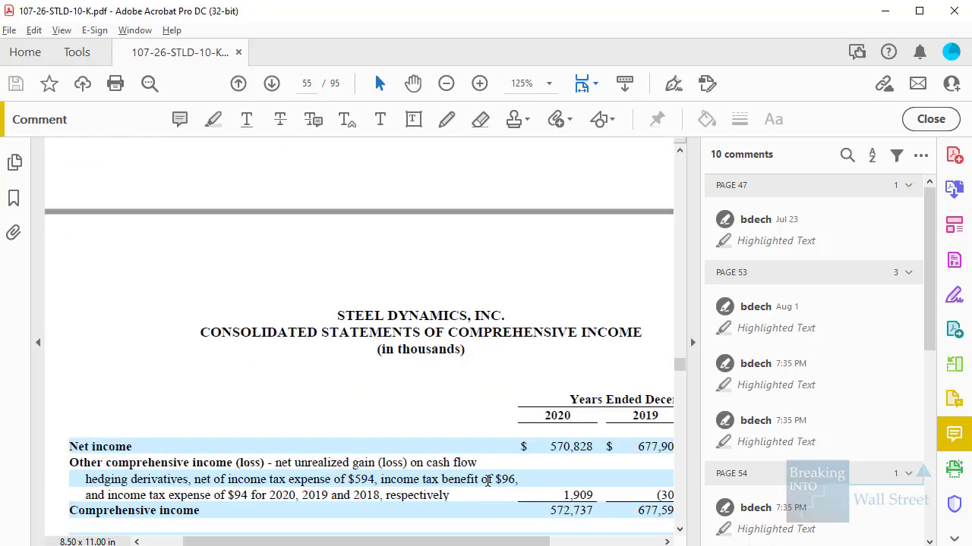
{"action": "scroll", "coordinate": [485, 482], "scroll_direction": "down", "scroll_amount": 5}
{"action": "scroll", "coordinate": [445, 441], "scroll_direction": "up", "scroll_amount": 10}
{"action": "scroll", "coordinate": [437, 409], "scroll_direction": "up", "scroll_amount": 15}
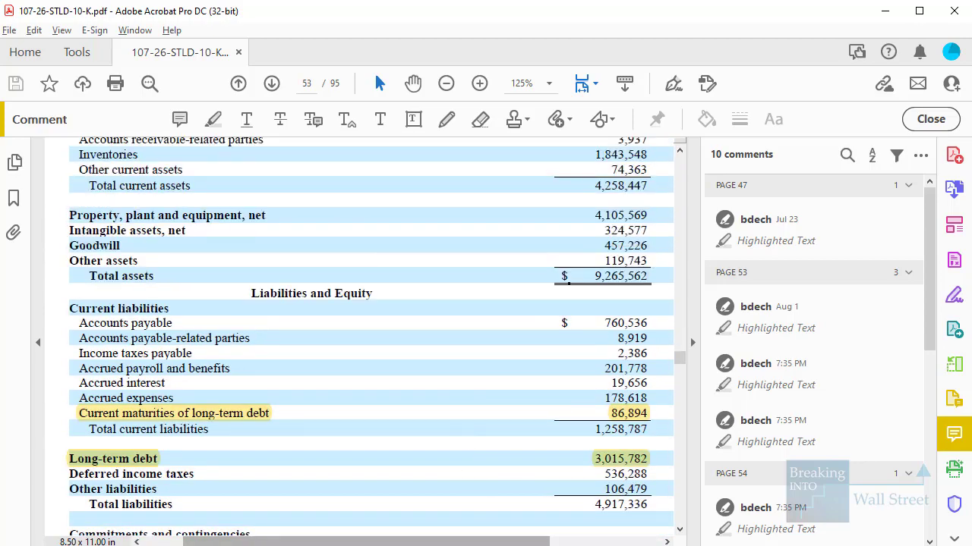
{"action": "left_click_drag", "start_coordinate": [523, 542], "coordinate": [619, 543]}
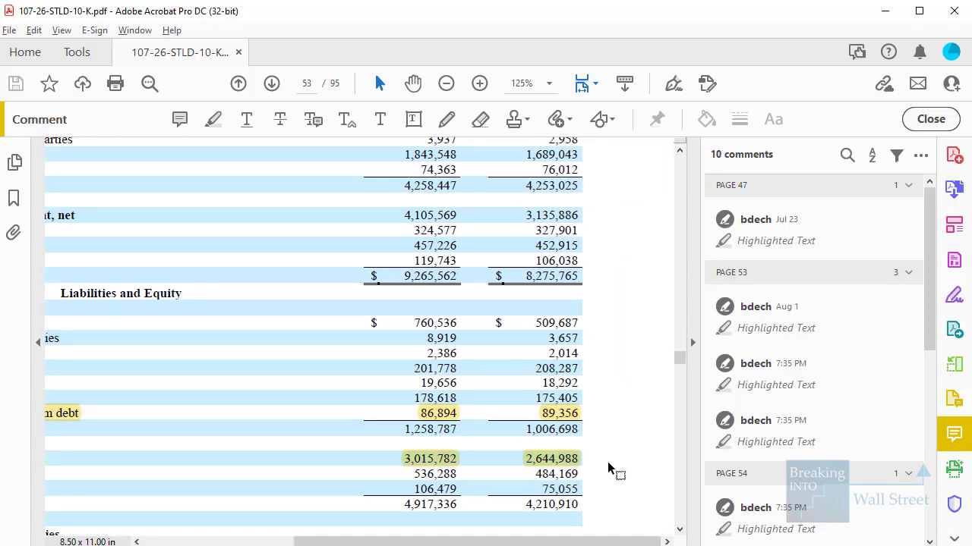
{"action": "scroll", "coordinate": [612, 468], "scroll_direction": "down", "scroll_amount": 3}
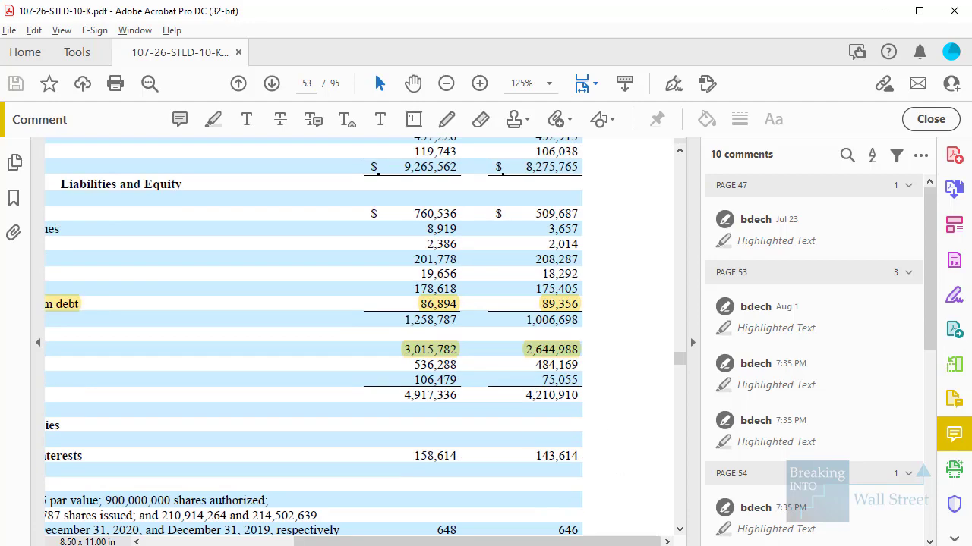
Add prior-year debt 89.356+2644.988 to the average, bringing Cost of Debt to 3.25%.
{"action": "key", "text": "alt+Tab"}
{"action": "key", "text": "F2"}
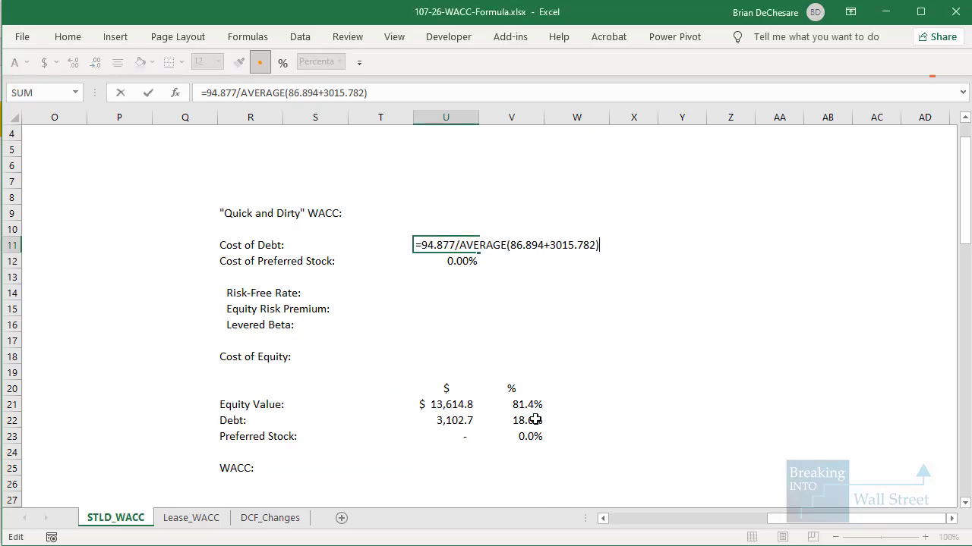
{"action": "key", "text": "Left"}
{"action": "type", "text": ",89.356"}
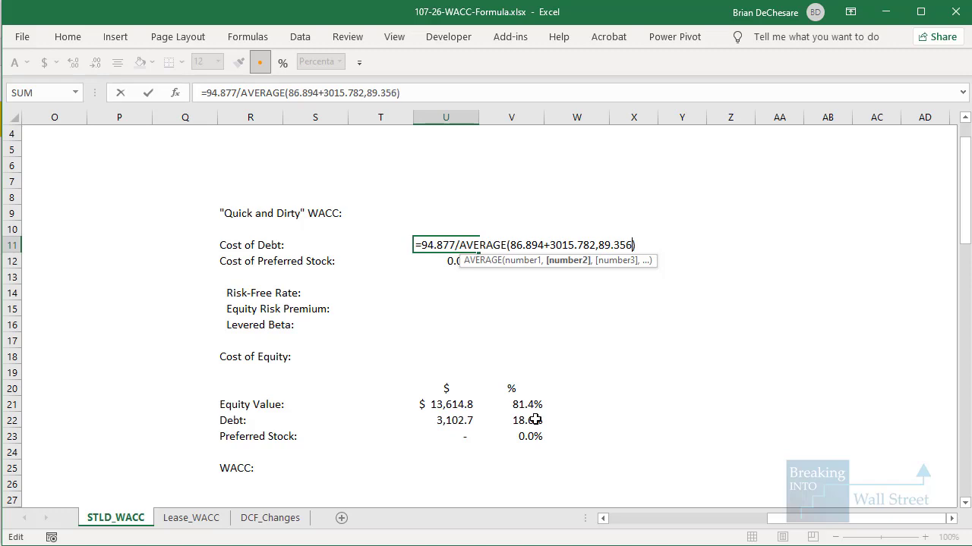
{"action": "key", "text": "alt+Tab"}
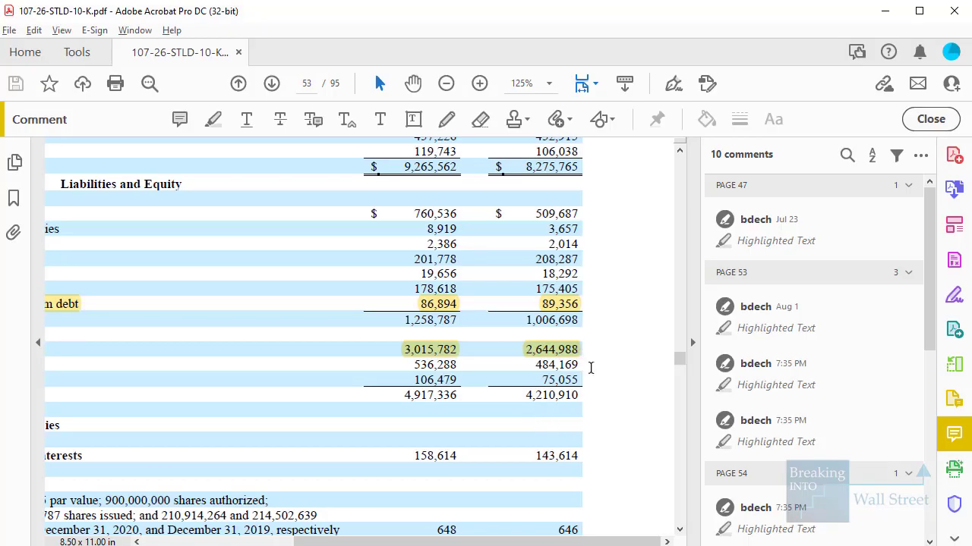
{"action": "left_click_drag", "start_coordinate": [504, 336], "coordinate": [604, 375]}
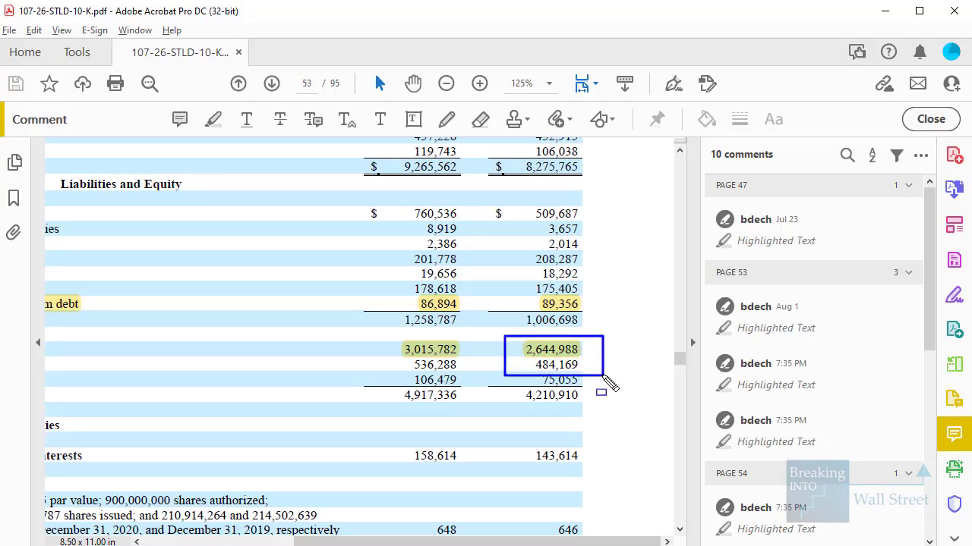
{"action": "left_click", "coordinate": [619, 401]}
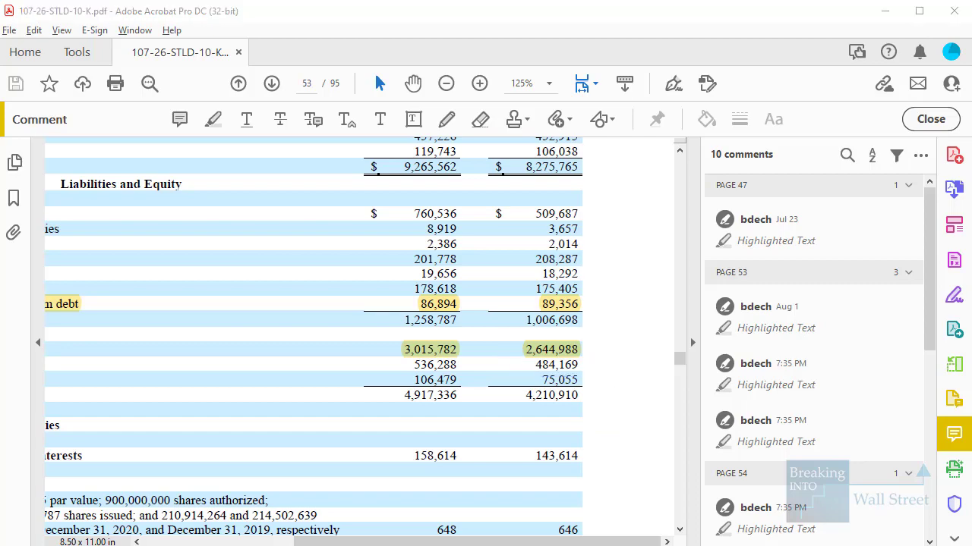
{"action": "key", "text": "alt+Tab"}
{"action": "type", "text": "2644"}
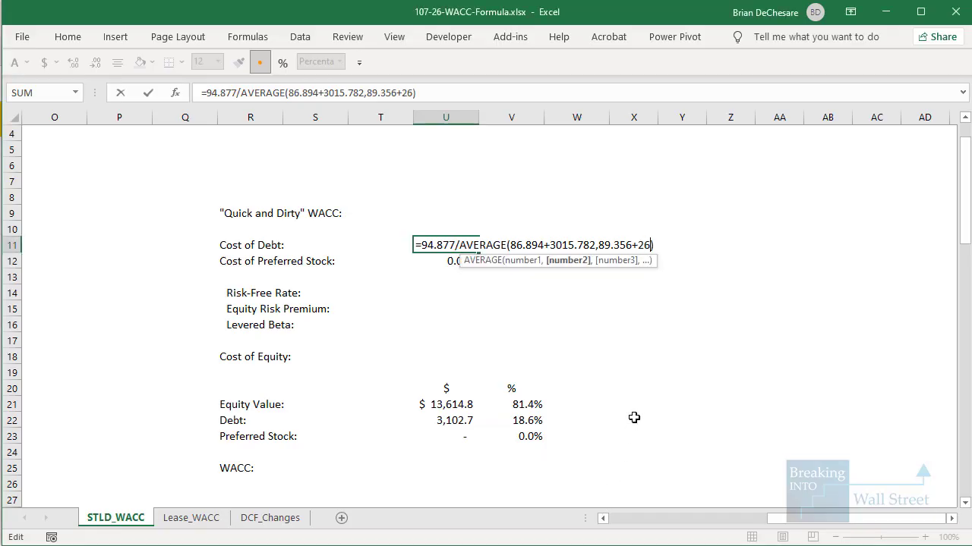
{"action": "type", "text": ".988"}
{"action": "key", "text": "ctrl+Return"}
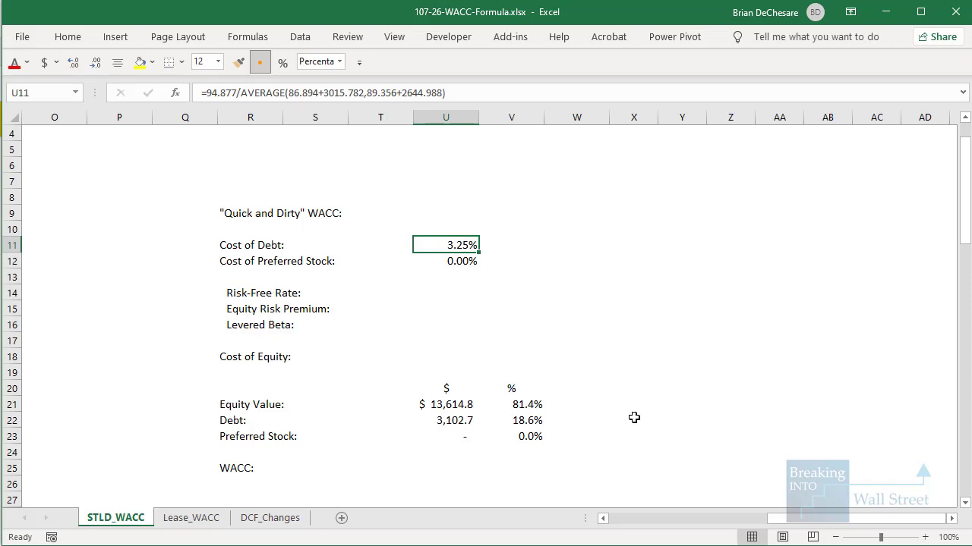
{"action": "key", "text": "alt+Tab"}
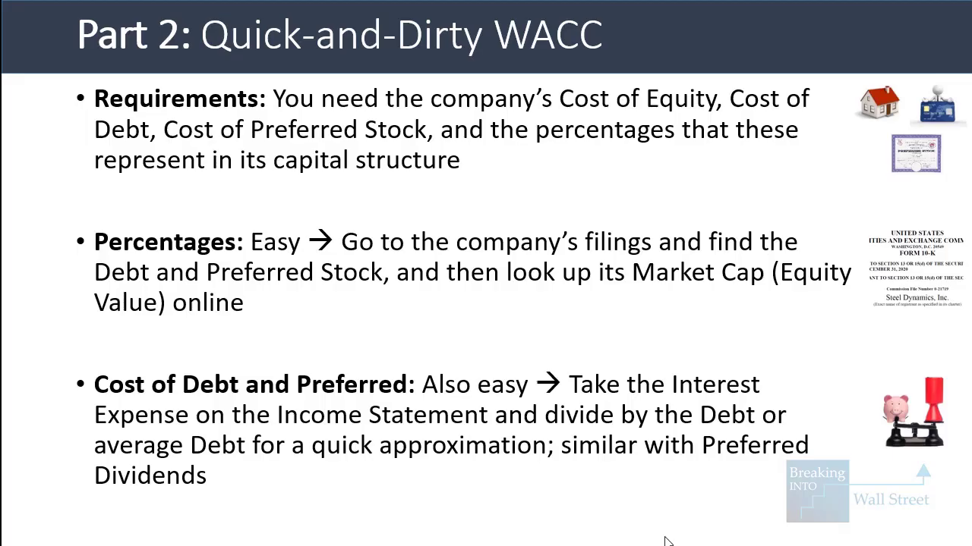
{"action": "key", "text": "Right"}
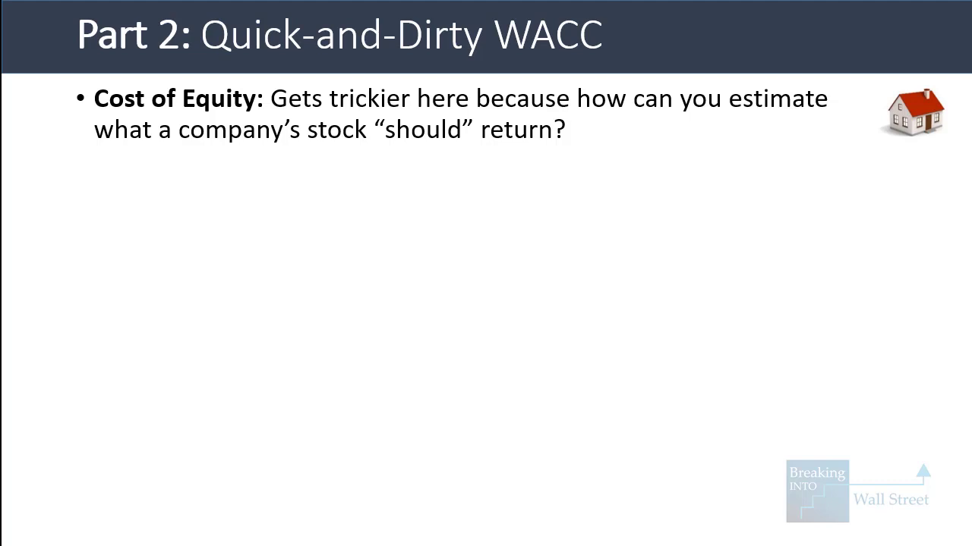
Show the Usual Approach formula and Rationale bullets, boxing the Risk-Free Rate and beta-multiplier terms.
{"action": "key", "text": "Right"}
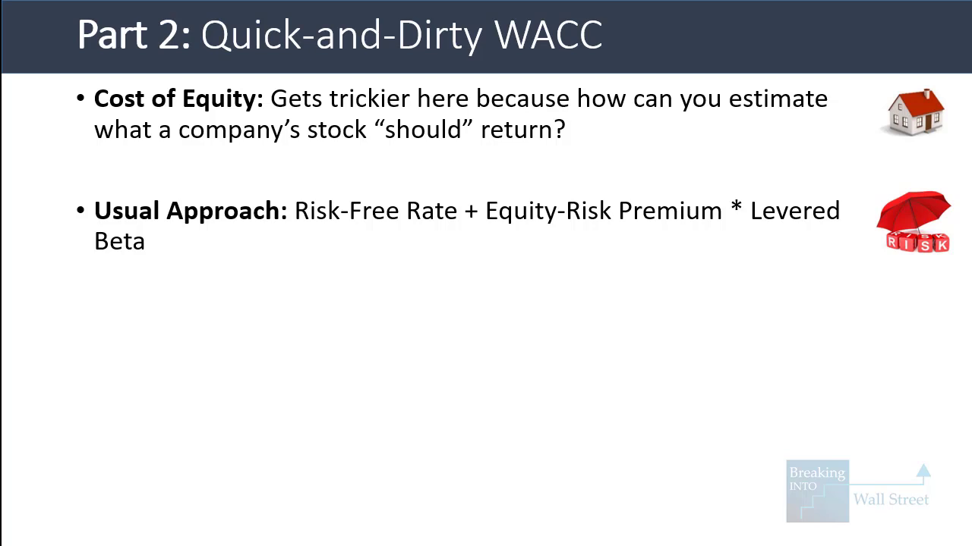
{"action": "key", "text": "Right"}
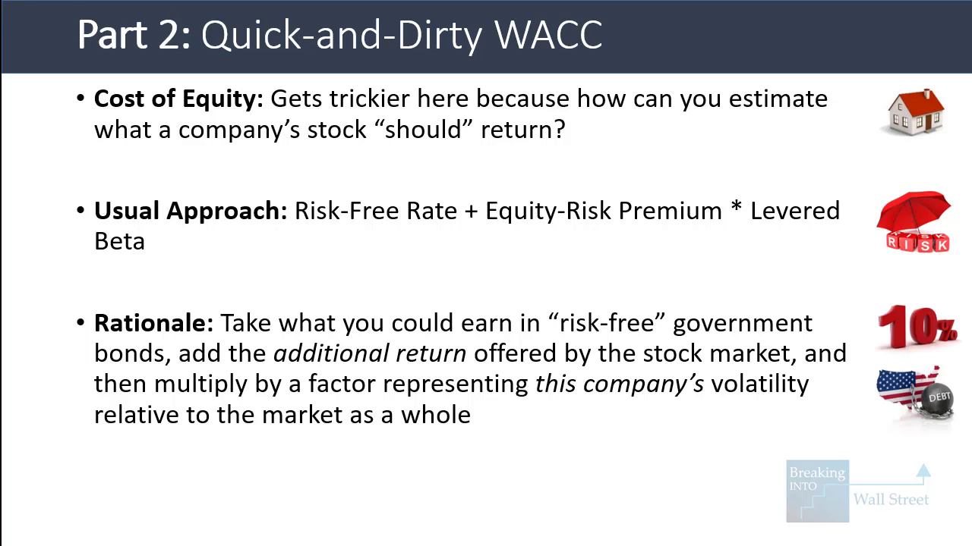
{"action": "mouse_move", "coordinate": [287, 188]}
{"action": "left_mouse_down"}
{"action": "mouse_move", "coordinate": [423, 237]}
{"action": "mouse_move", "coordinate": [460, 227]}
{"action": "left_mouse_up"}
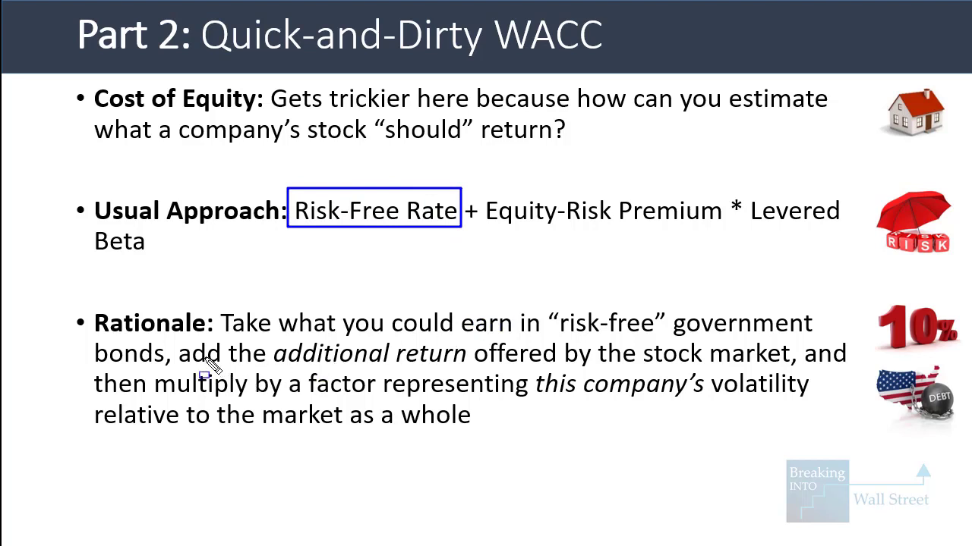
{"action": "mouse_move", "coordinate": [179, 337]}
{"action": "left_mouse_down"}
{"action": "mouse_move", "coordinate": [534, 372]}
{"action": "mouse_move", "coordinate": [861, 369]}
{"action": "left_mouse_up"}
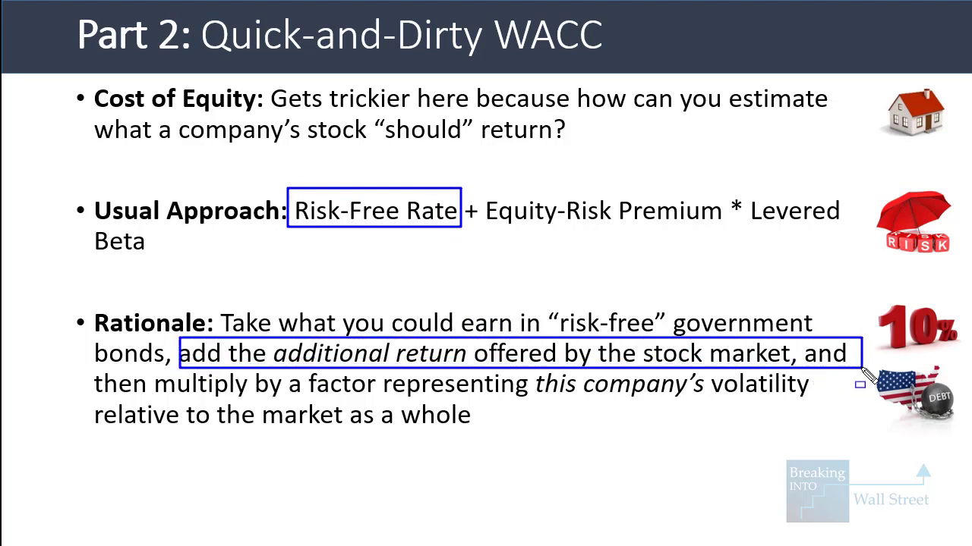
{"action": "mouse_move", "coordinate": [88, 363]}
{"action": "left_mouse_down"}
{"action": "mouse_move", "coordinate": [325, 399]}
{"action": "mouse_move", "coordinate": [889, 414]}
{"action": "mouse_move", "coordinate": [890, 433]}
{"action": "left_mouse_up"}
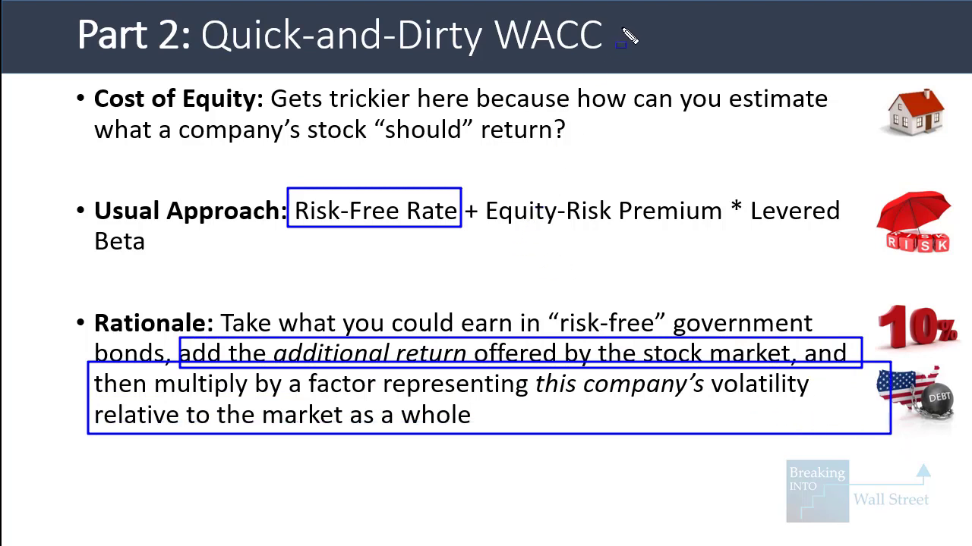
Clear the markup, show the 'OK, But' bullet and advance to the Risk-Free Rate slide.
{"action": "key", "text": "e"}
{"action": "key", "text": "Right"}
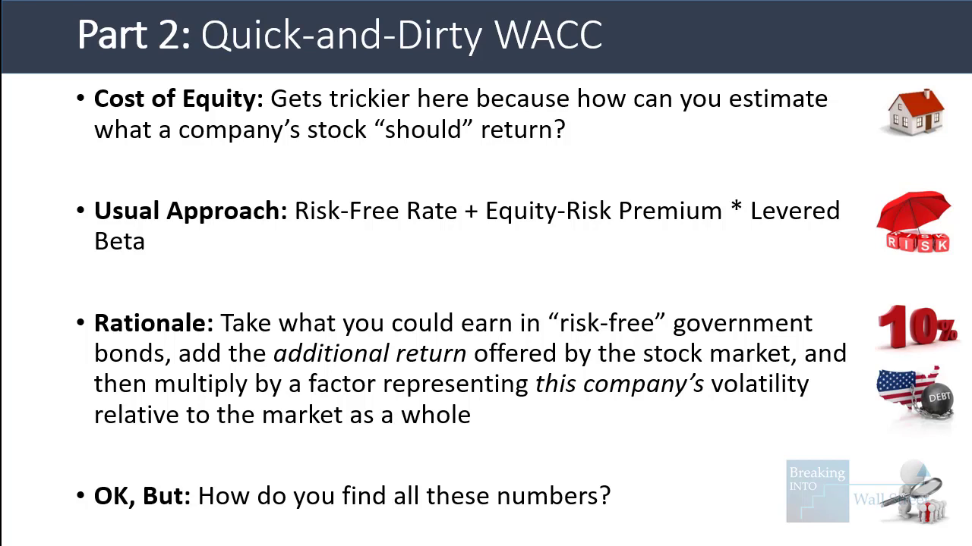
{"action": "key", "text": "Right"}
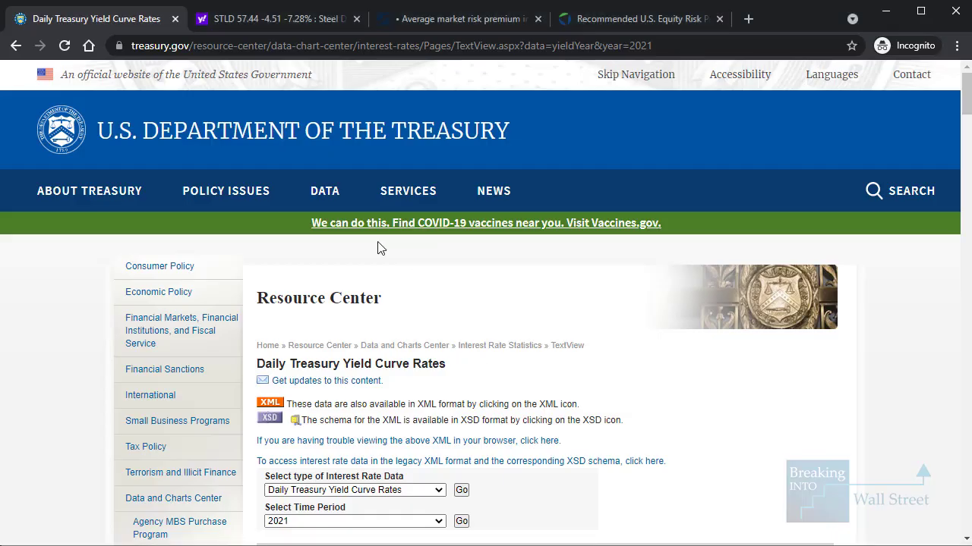
Find the 08/02/21 row's 10-year yield of 1.20 in the Treasury table.
{"action": "scroll", "coordinate": [451, 278], "scroll_direction": "down", "scroll_amount": 3}
{"action": "scroll", "coordinate": [468, 286], "scroll_direction": "down", "scroll_amount": 15}
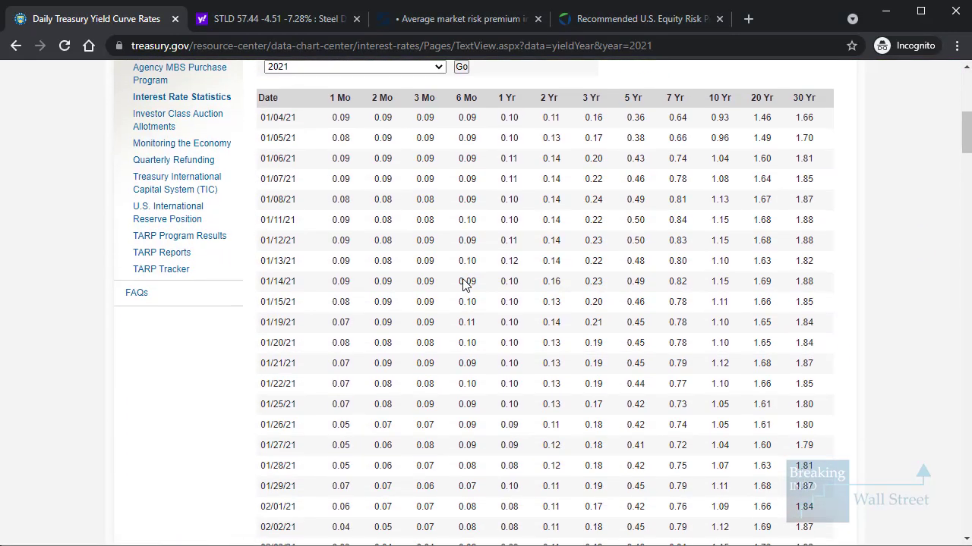
{"action": "scroll", "coordinate": [448, 281], "scroll_direction": "down", "scroll_amount": 20}
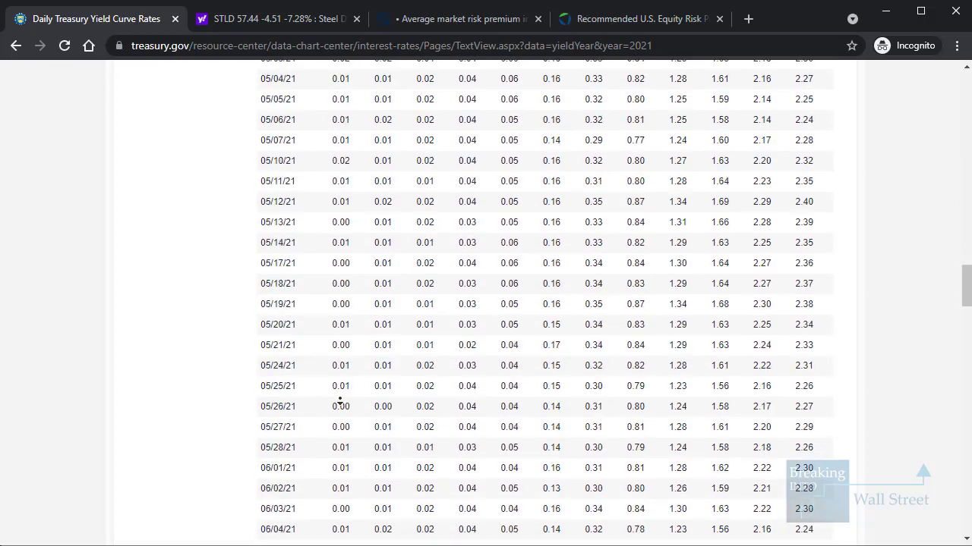
{"action": "scroll", "coordinate": [325, 374], "scroll_direction": "down", "scroll_amount": 5}
{"action": "scroll", "coordinate": [334, 271], "scroll_direction": "up", "scroll_amount": 10}
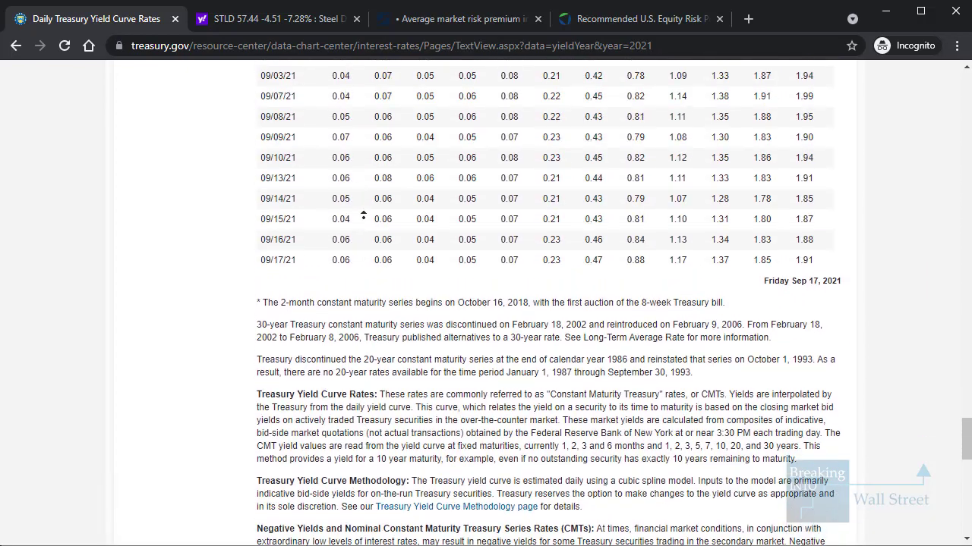
{"action": "scroll", "coordinate": [334, 228], "scroll_direction": "up", "scroll_amount": 3}
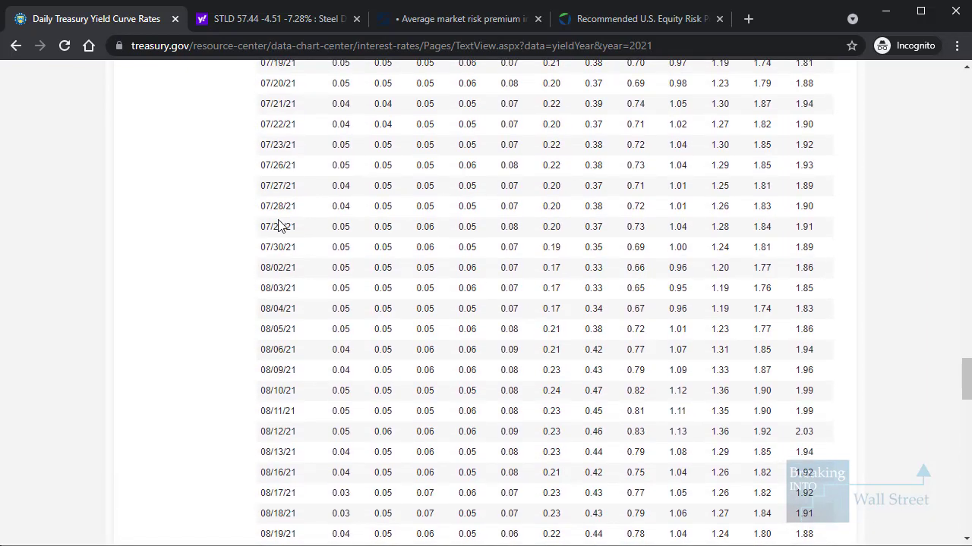
{"action": "left_click_drag", "start_coordinate": [250, 249], "coordinate": [259, 275]}
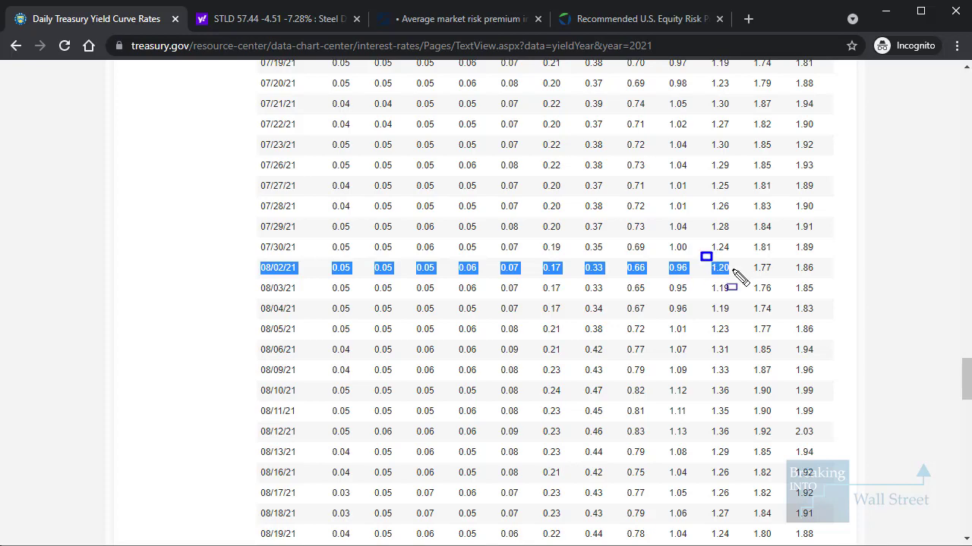
{"action": "left_click", "coordinate": [738, 324]}
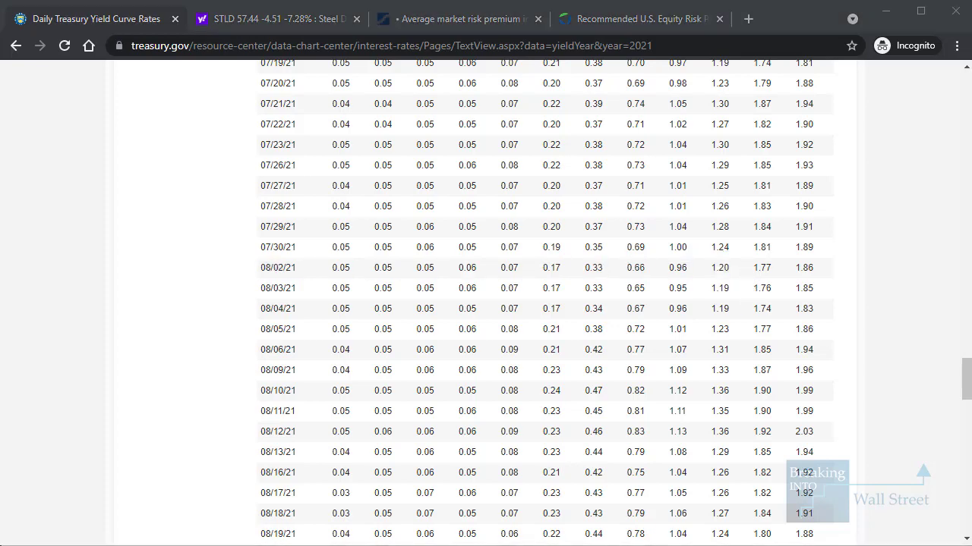
Enter 1.2 as the Risk-Free Rate in the workbook.
{"action": "key", "text": "alt+Tab"}
{"action": "key", "text": "Down"}
{"action": "key", "text": "Down"}
{"action": "key", "text": "Down"}
{"action": "type", "text": "1.2"}
{"action": "key", "text": "ctrl+Return"}
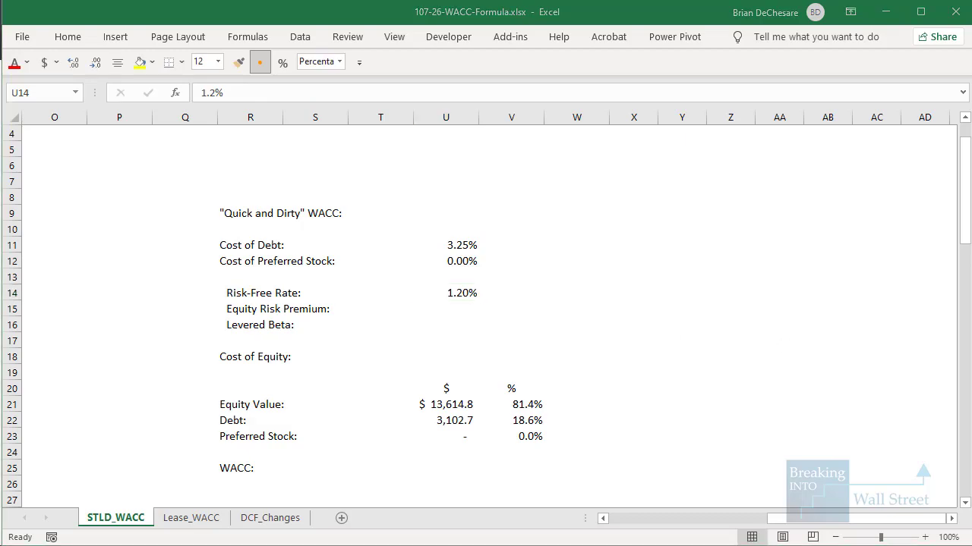
{"action": "key", "text": "alt+Tab"}
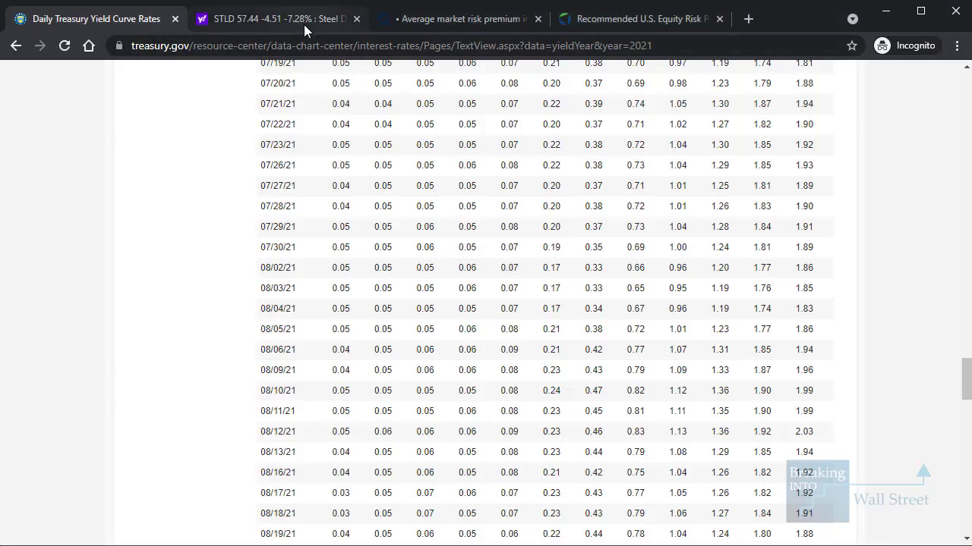
{"action": "left_click", "coordinate": [483, 16]}
Compare the Duff & Phelps page with Statista's chart and read the 2021 premium of 5.5%.
{"action": "scroll", "coordinate": [455, 219], "scroll_direction": "down", "scroll_amount": 1}
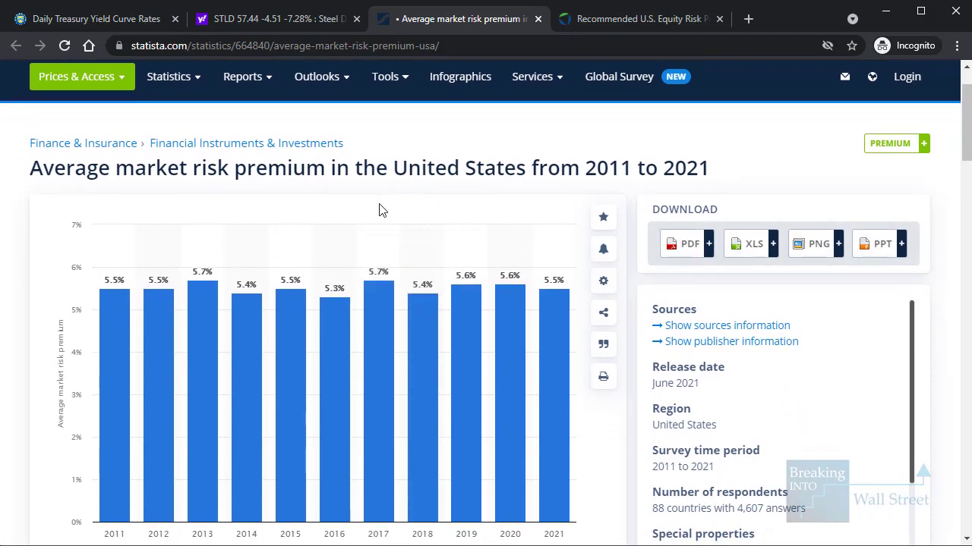
{"action": "scroll", "coordinate": [380, 210], "scroll_direction": "down", "scroll_amount": 3}
{"action": "scroll", "coordinate": [379, 210], "scroll_direction": "up", "scroll_amount": 4}
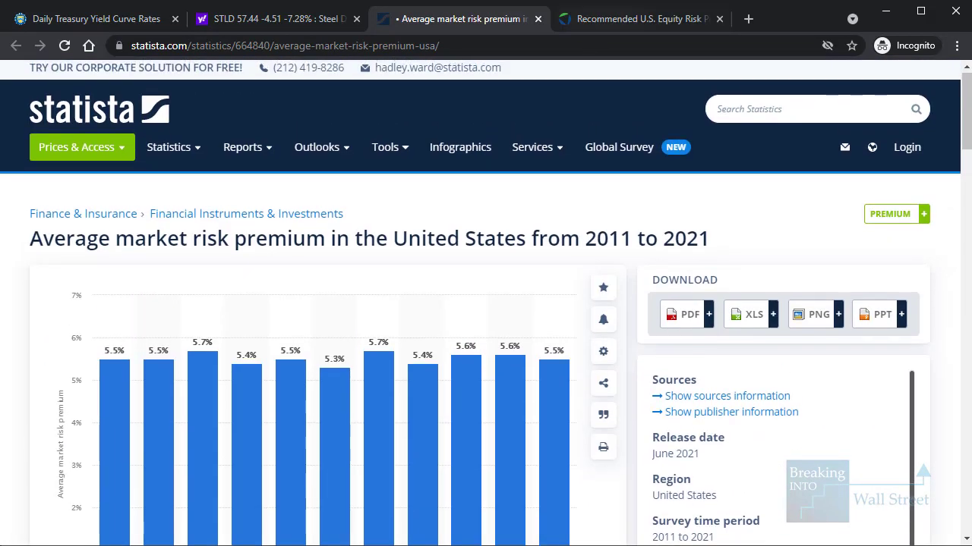
{"action": "left_click", "coordinate": [608, 19]}
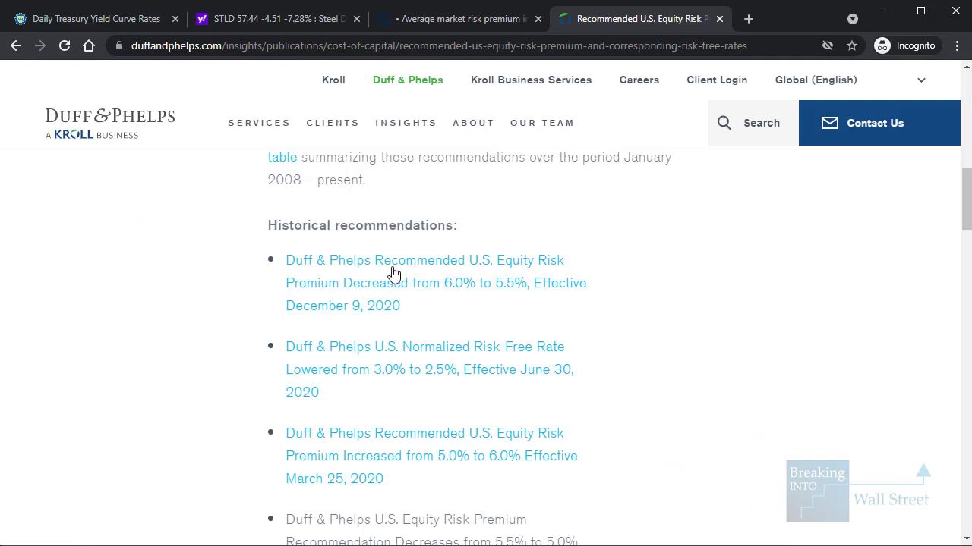
{"action": "scroll", "coordinate": [400, 250], "scroll_direction": "down", "scroll_amount": 4}
{"action": "scroll", "coordinate": [399, 253], "scroll_direction": "up", "scroll_amount": 4}
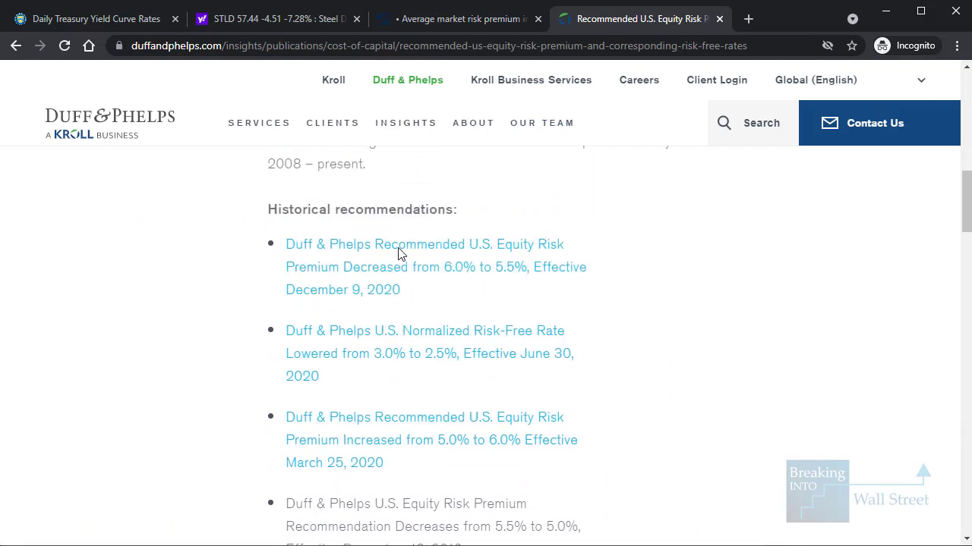
{"action": "mouse_move", "coordinate": [249, 240]}
{"action": "left_mouse_down"}
{"action": "mouse_move", "coordinate": [549, 326]}
{"action": "mouse_move", "coordinate": [598, 316]}
{"action": "left_mouse_up"}
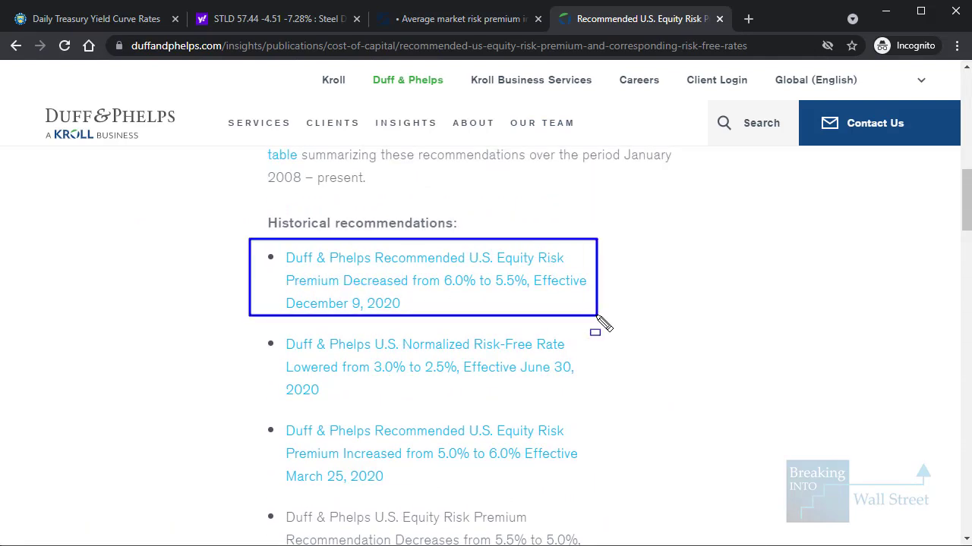
{"action": "left_click", "coordinate": [475, 21]}
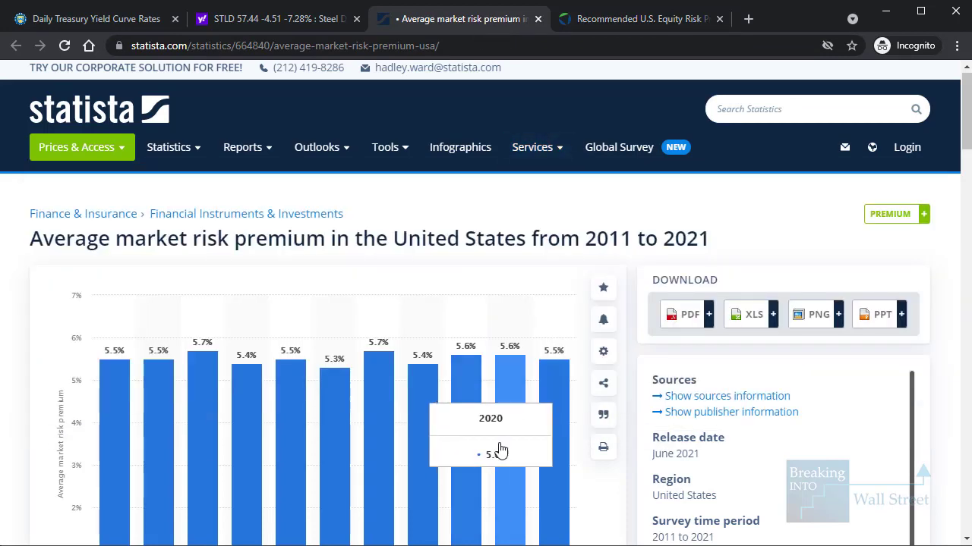
{"action": "left_click_drag", "start_coordinate": [481, 310], "coordinate": [582, 373]}
{"action": "key", "text": "Escape"}
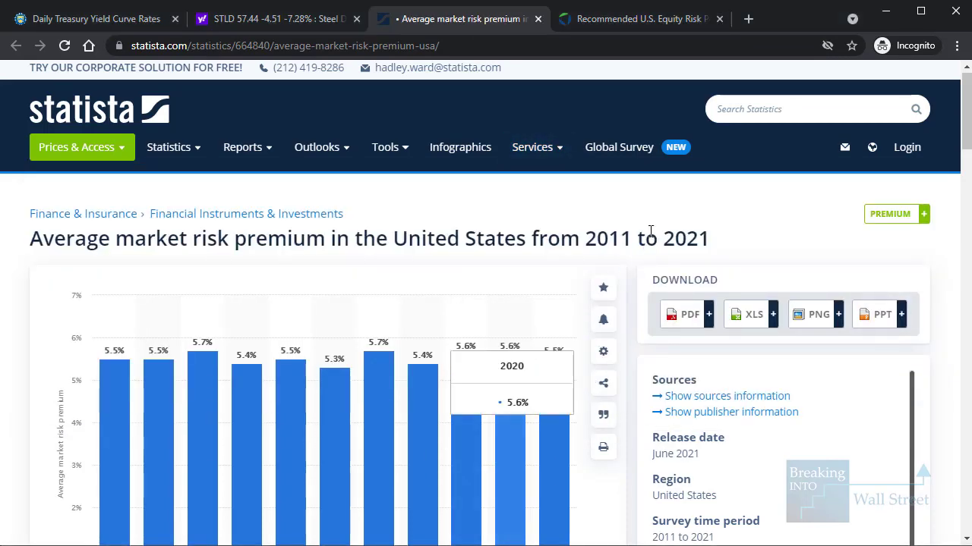
{"action": "mouse_move", "coordinate": [554, 470]}
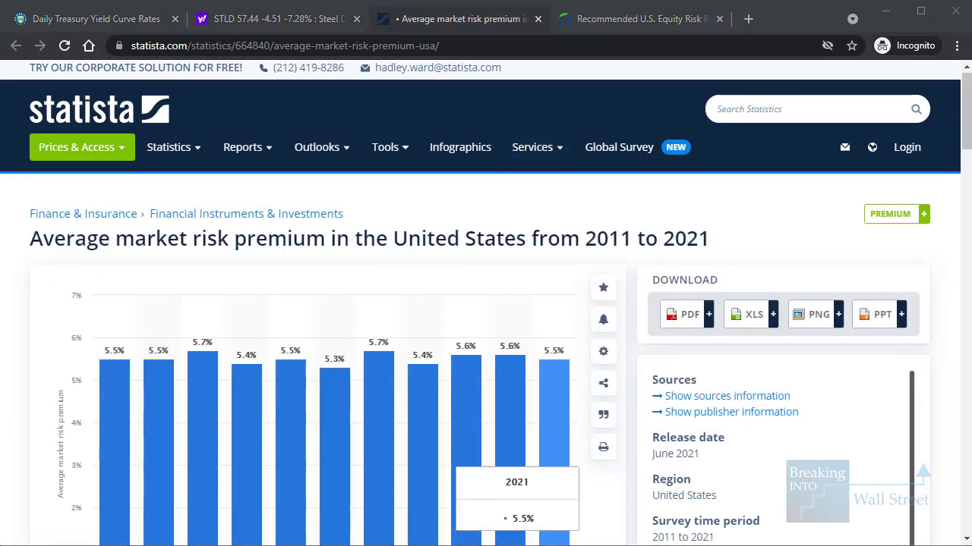
Enter 5.5% as the Equity Risk Premium.
{"action": "key", "text": "alt+Tab"}
{"action": "key", "text": "Down"}
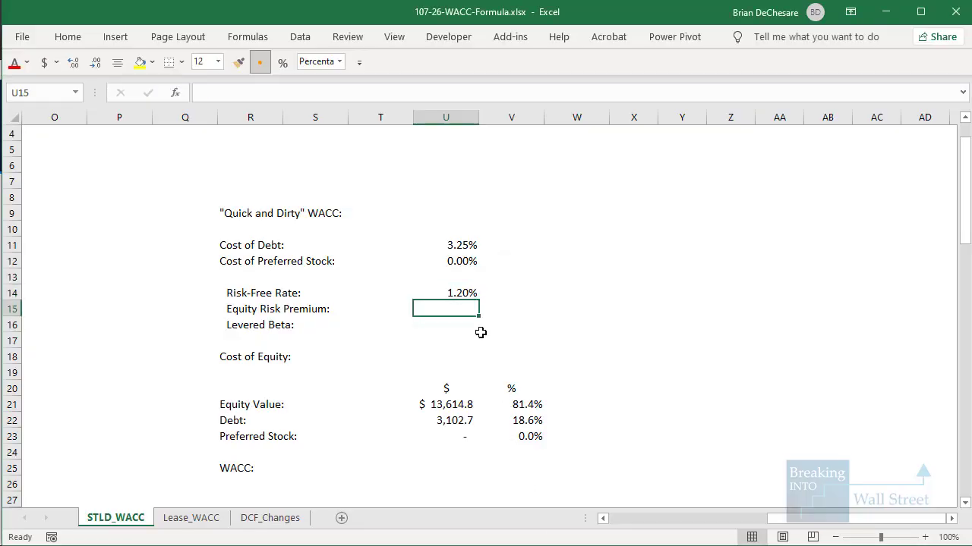
{"action": "type", "text": "5.5%"}
{"action": "key", "text": "Return"}
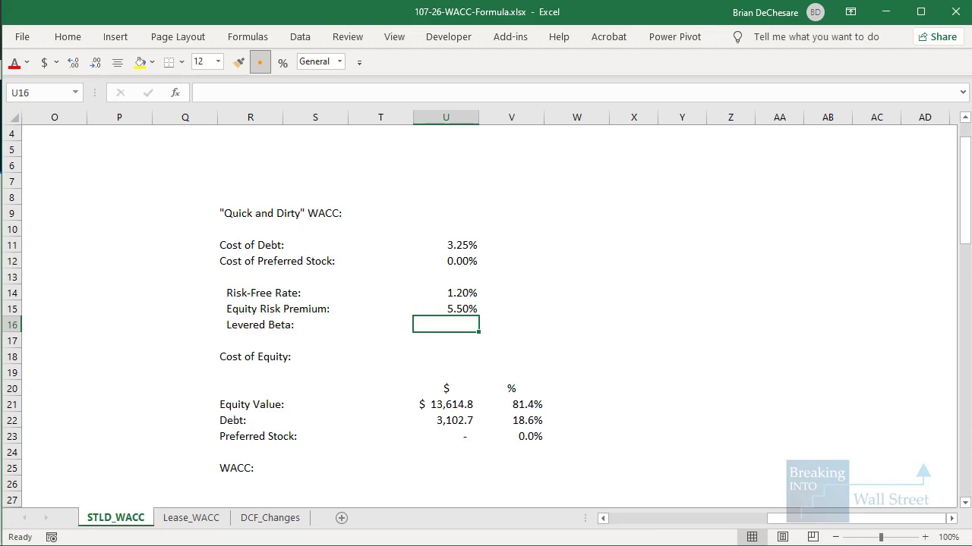
{"action": "key", "text": "alt+Tab"}
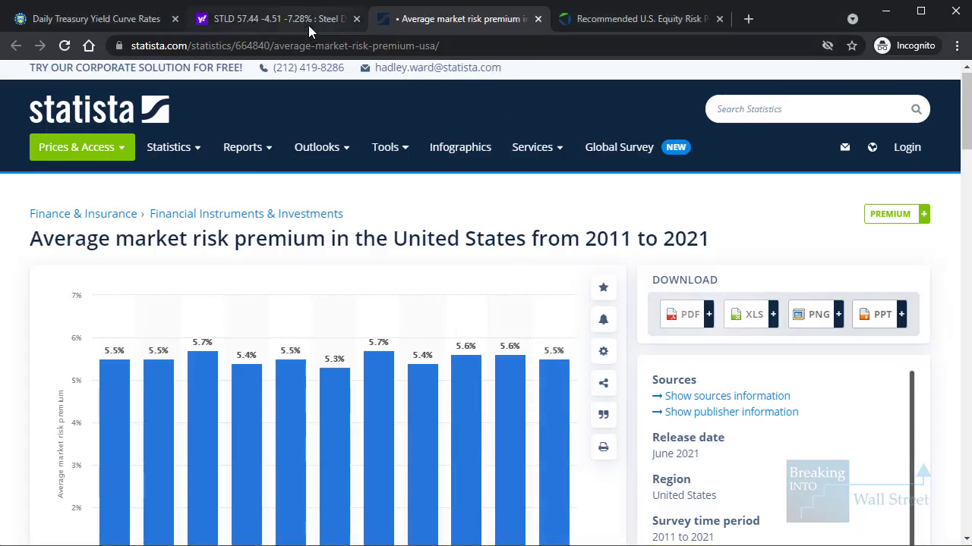
Read STLD's 1.45 Beta (5Y Monthly) on Yahoo Finance and enter it as Levered Beta.
{"action": "left_click", "coordinate": [308, 23]}
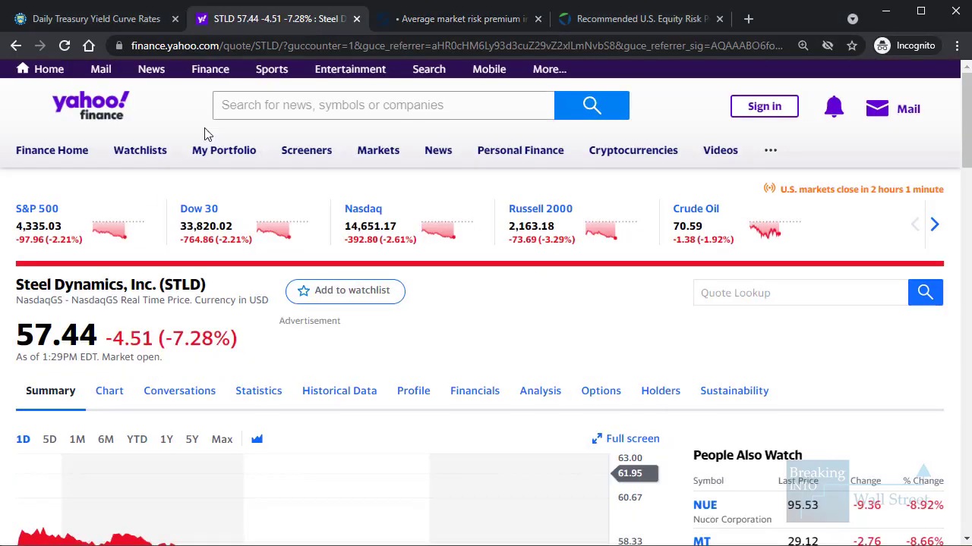
{"action": "scroll", "coordinate": [255, 291], "scroll_direction": "down", "scroll_amount": 5}
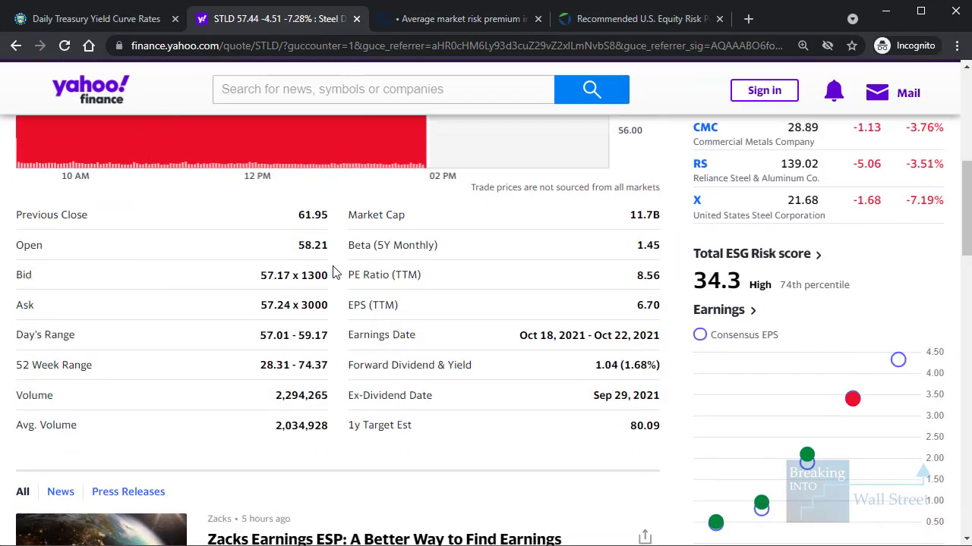
{"action": "left_click_drag", "start_coordinate": [347, 223], "coordinate": [680, 258]}
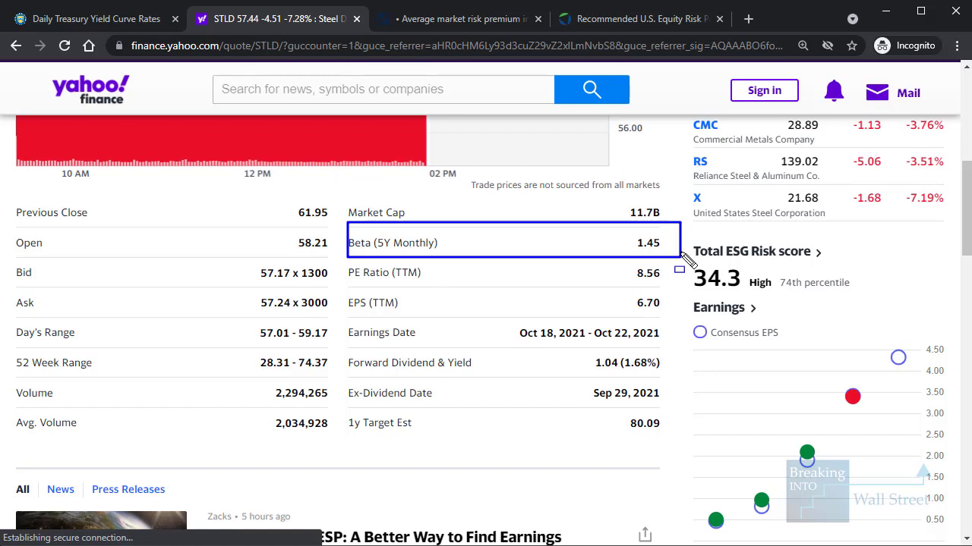
{"action": "key", "text": "Escape"}
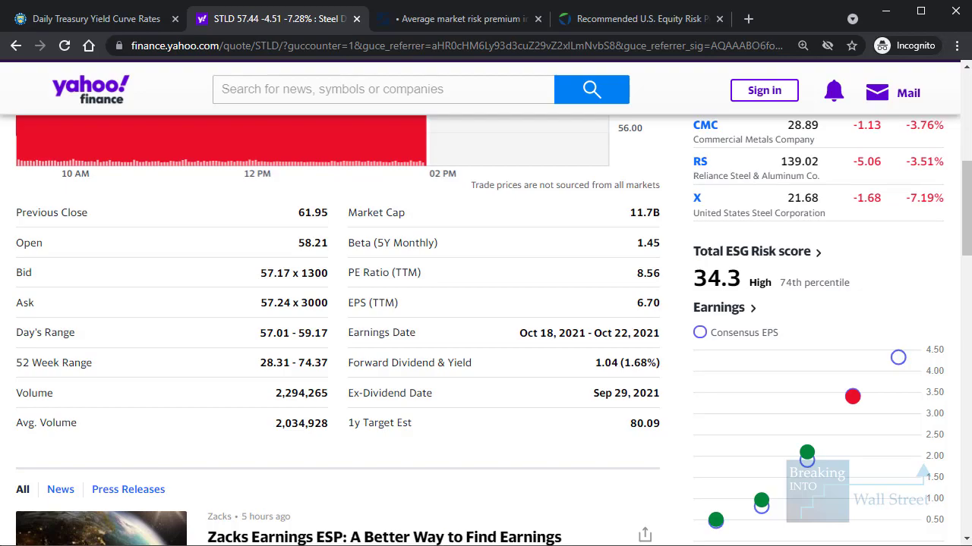
{"action": "key", "text": "alt+Tab"}
{"action": "type", "text": "1.45"}
{"action": "key", "text": "ctrl+Return"}
{"action": "key", "text": "Down"}
{"action": "key", "text": "Down"}
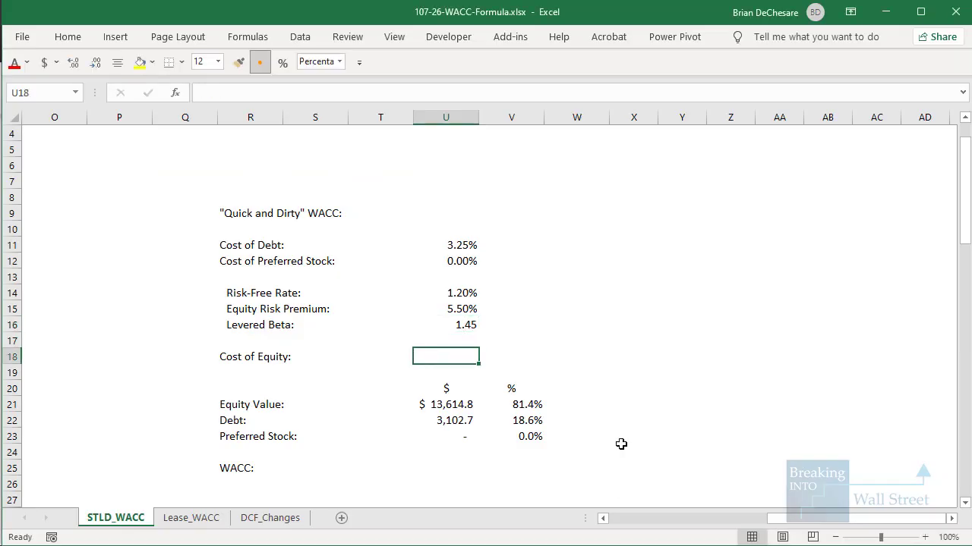
Enter =U14+U15*U16 in U18 so the Cost of Equity reads 9.18%.
{"action": "type", "text": "="}
{"action": "key", "text": "Up"}
{"action": "key", "text": "Up"}
{"action": "key", "text": "Up"}
{"action": "key", "text": "Up"}
{"action": "type", "text": "+"}
{"action": "key", "text": "Up"}
{"action": "key", "text": "Up"}
{"action": "key", "text": "Up"}
{"action": "type", "text": "*"}
{"action": "key", "text": "Up"}
{"action": "key", "text": "Up"}
{"action": "key", "text": "ctrl+Return"}
Reveal the Levered Beta and Result bullets on the Quick-and-Dirty WACC slide.
{"action": "scroll", "coordinate": [625, 404], "scroll_direction": "down", "scroll_amount": 1}
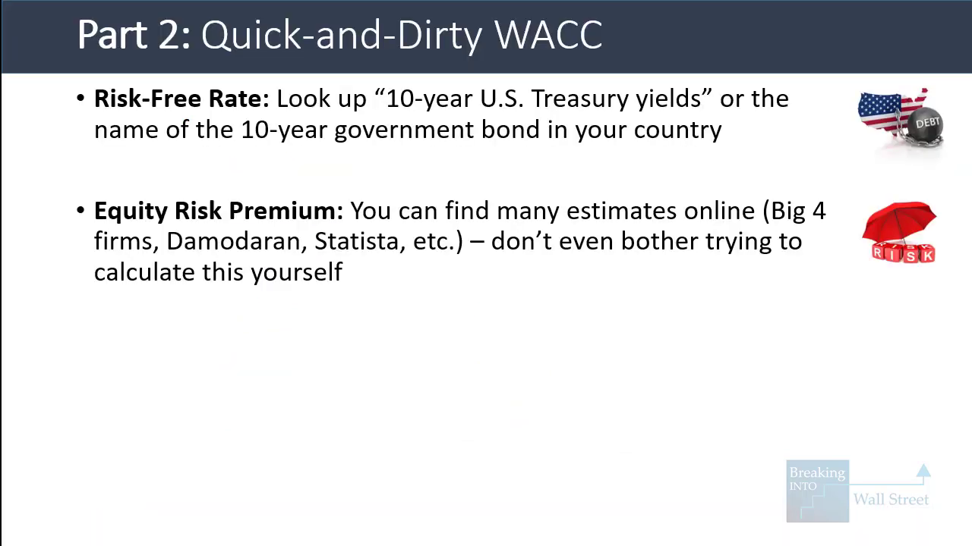
{"action": "key", "text": "Right"}
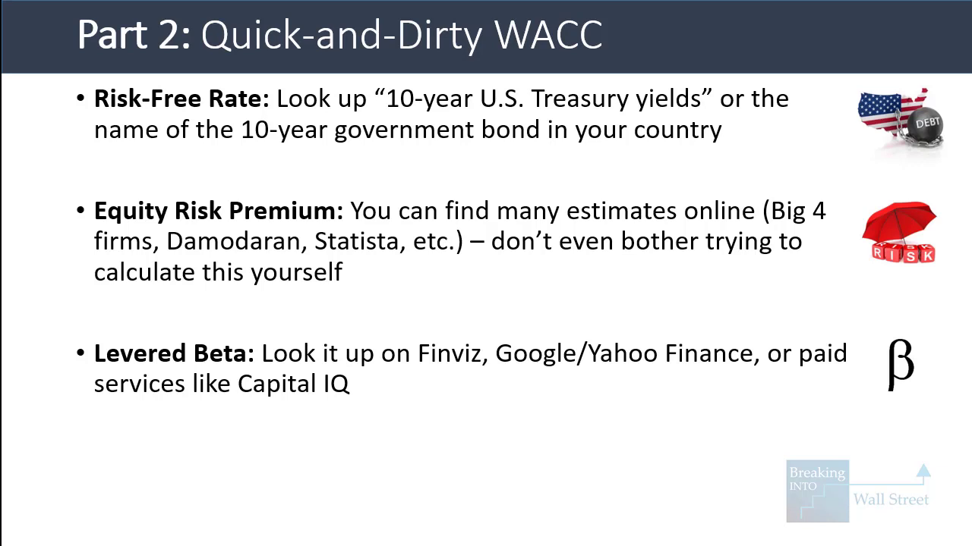
{"action": "key", "text": "Right"}
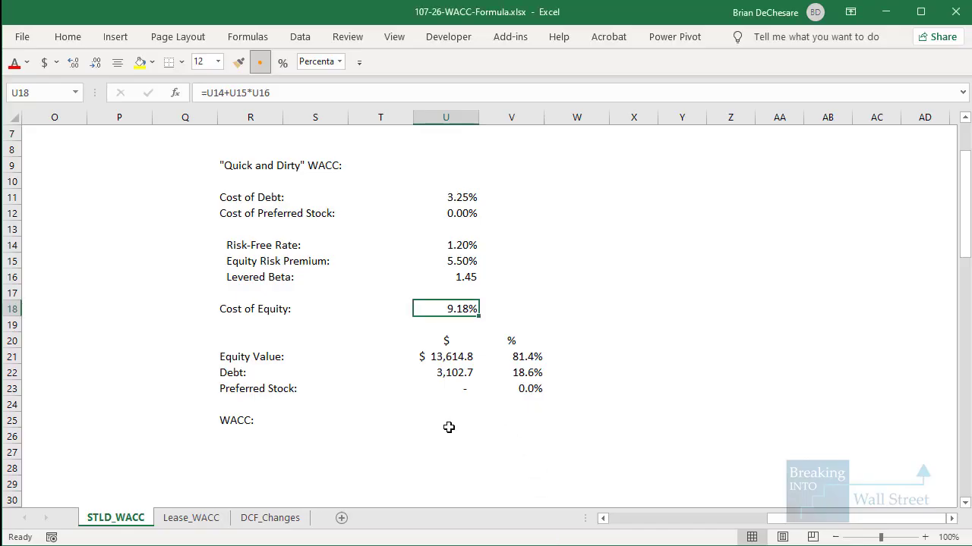
Start the WACC formula in U25 with U18*V21 plus the cost of debt U11 times V22.
{"action": "left_click", "coordinate": [449, 420]}
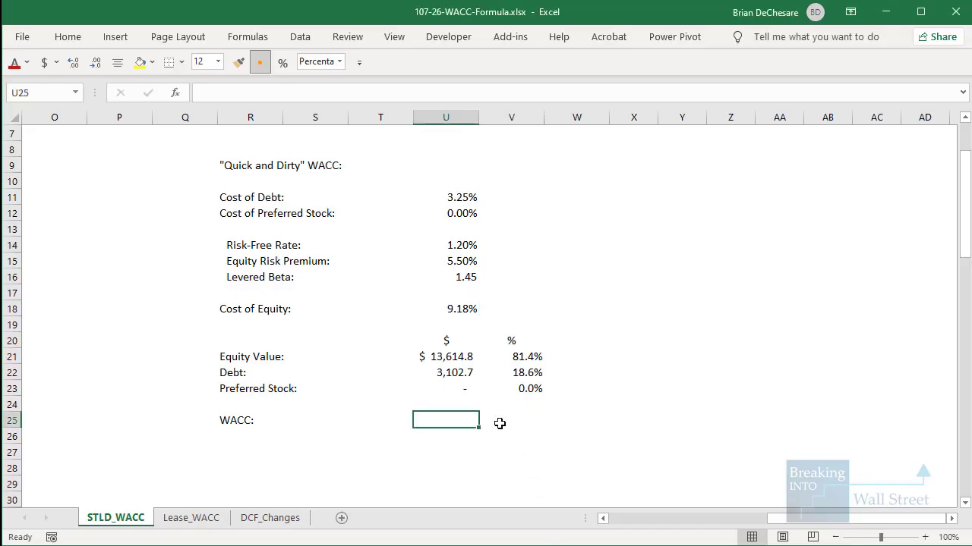
{"action": "type", "text": "="}
{"action": "key", "text": "Up"}
{"action": "key", "text": "Up"}
{"action": "key", "text": "Up"}
{"action": "key", "text": "Up"}
{"action": "key", "text": "Up"}
{"action": "key", "text": "Up"}
{"action": "key", "text": "Up"}
{"action": "type", "text": "*"}
{"action": "key", "text": "Up"}
{"action": "key", "text": "Right"}
{"action": "key", "text": "Up"}
{"action": "key", "text": "Up"}
{"action": "key", "text": "Up"}
{"action": "type", "text": "+"}
{"action": "key", "text": "Up"}
{"action": "key", "text": "Up"}
{"action": "key", "text": "Up"}
{"action": "key", "text": "Up"}
{"action": "key", "text": "Up"}
{"action": "key", "text": "Up"}
{"action": "key", "text": "Up"}
{"action": "key", "text": "Up"}
{"action": "key", "text": "Up"}
{"action": "key", "text": "Up"}
{"action": "key", "text": "Up"}
{"action": "key", "text": "Up"}
{"action": "key", "text": "Up"}
{"action": "key", "text": "Up"}
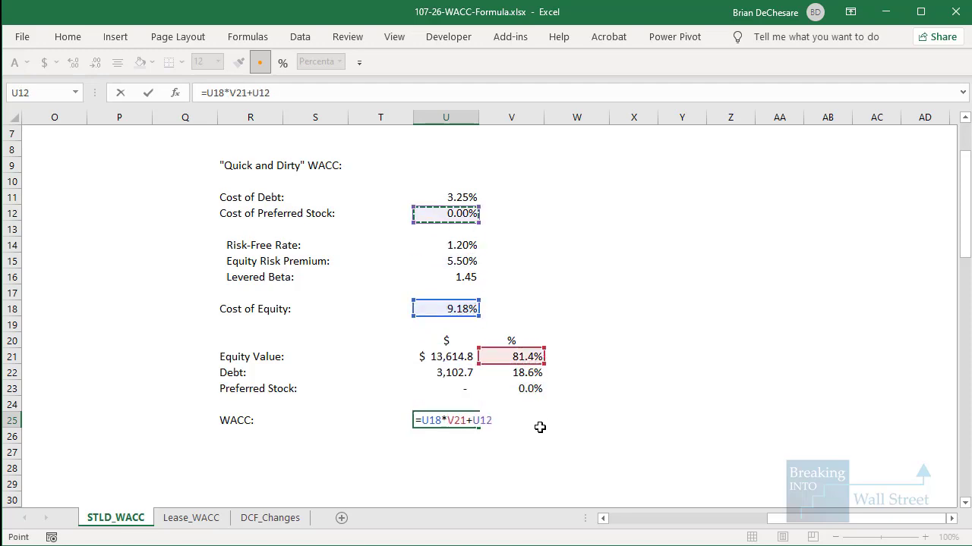
{"action": "type", "text": "*"}
{"action": "key", "text": "Right"}
{"action": "key", "text": "Up"}
{"action": "key", "text": "Up"}
{"action": "key", "text": "Up"}
{"action": "type", "text": "*(1-"}
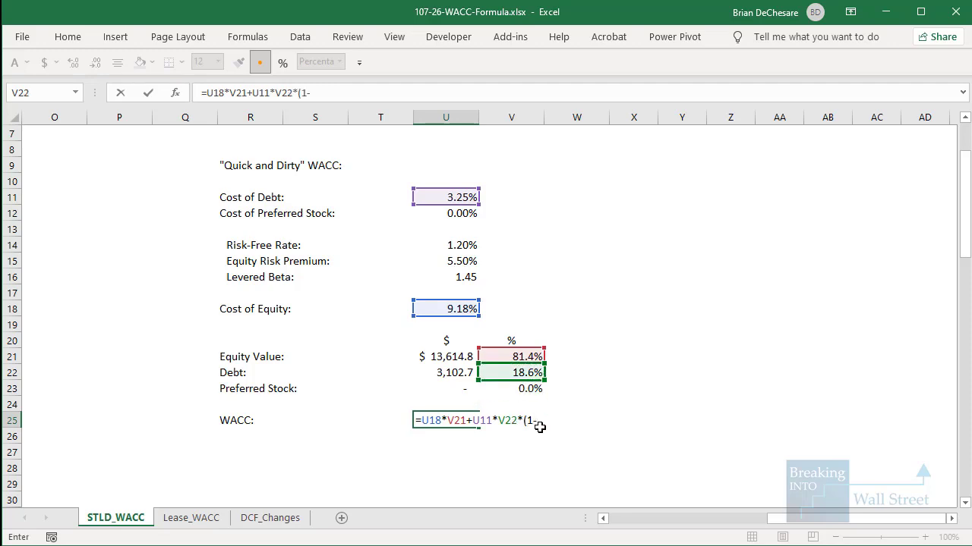
{"action": "type", "text": "Ta"}
Complete the after-tax debt term with (1-Tax_Rate), referencing F10 after the parenthesis warning.
{"action": "left_click", "coordinate": [679, 523]}
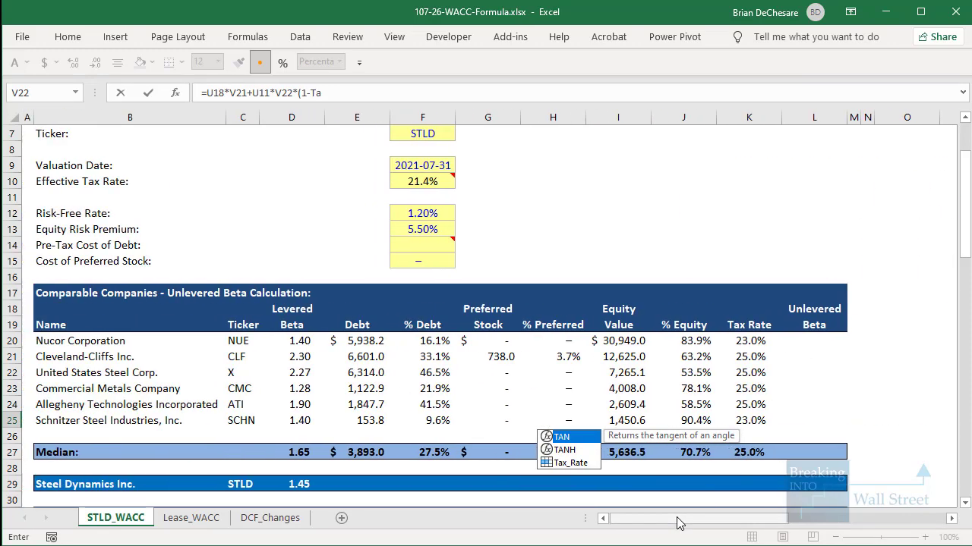
{"action": "scroll", "coordinate": [455, 303], "scroll_direction": "up", "scroll_amount": 1}
{"action": "key", "text": "Return"}
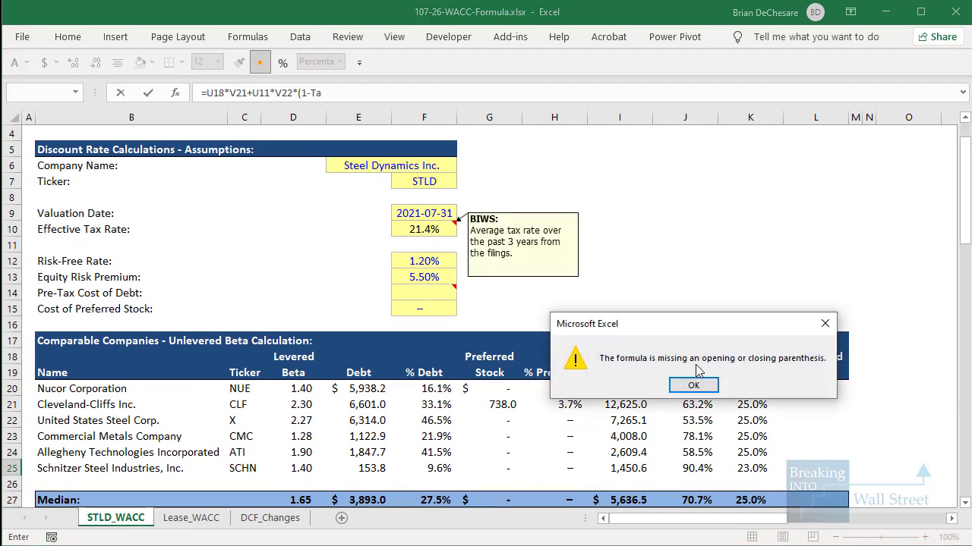
{"action": "left_click", "coordinate": [693, 385]}
{"action": "left_click", "coordinate": [440, 227]}
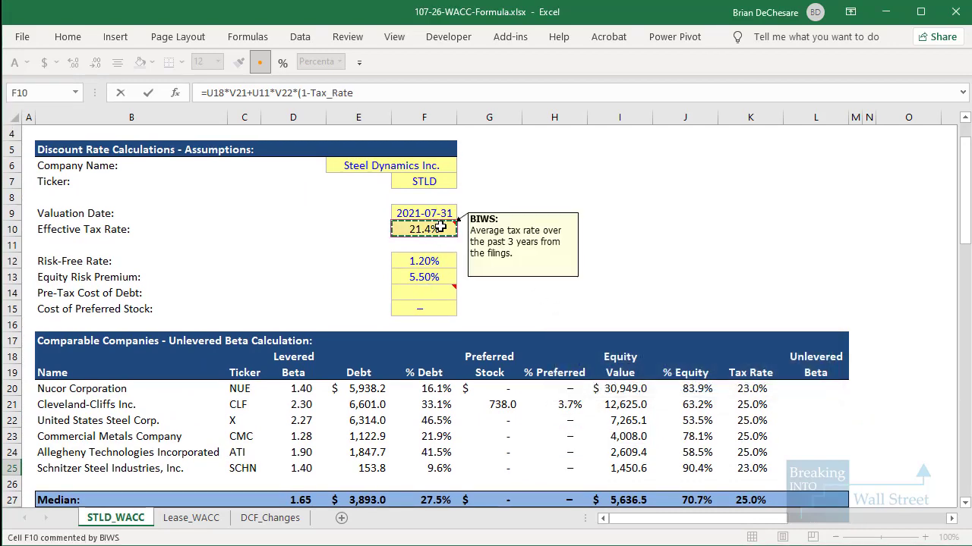
{"action": "type", "text": ")+"}
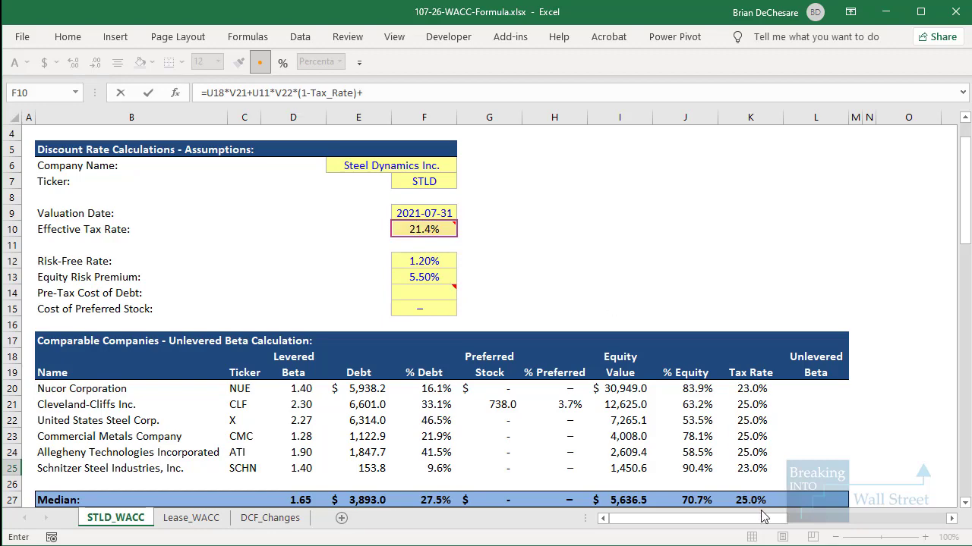
Add the preferred stock term U12*V23 and commit the WACC formula, giving 7.95%.
{"action": "left_click_drag", "start_coordinate": [763, 518], "coordinate": [926, 518]}
{"action": "type", "text": "+"}
{"action": "scroll", "coordinate": [534, 397], "scroll_direction": "down", "scroll_amount": 1}
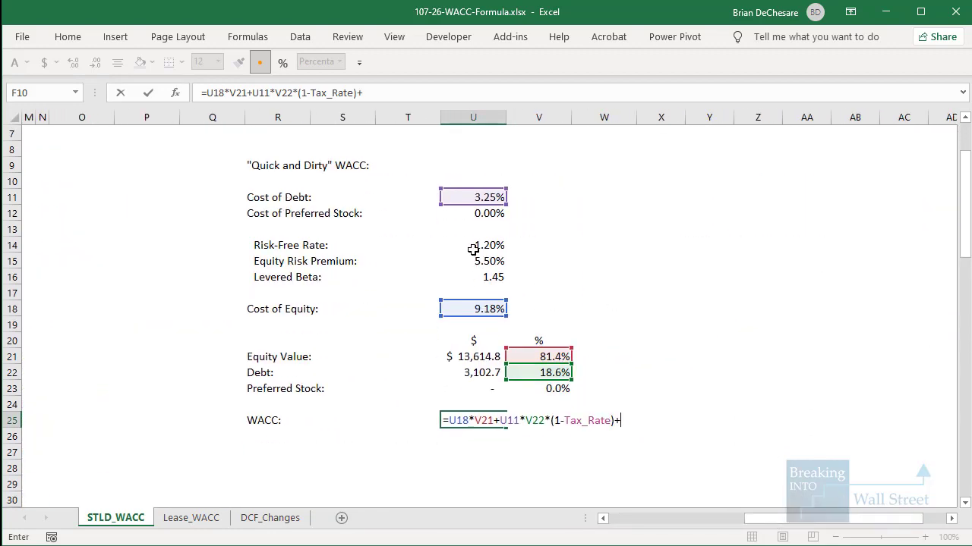
{"action": "left_click", "coordinate": [495, 218]}
{"action": "type", "text": "*"}
{"action": "key", "text": "Up"}
{"action": "key", "text": "Right"}
{"action": "key", "text": "Right"}
{"action": "key", "text": "Up"}
{"action": "key", "text": "Left"}
{"action": "key", "text": "Return"}
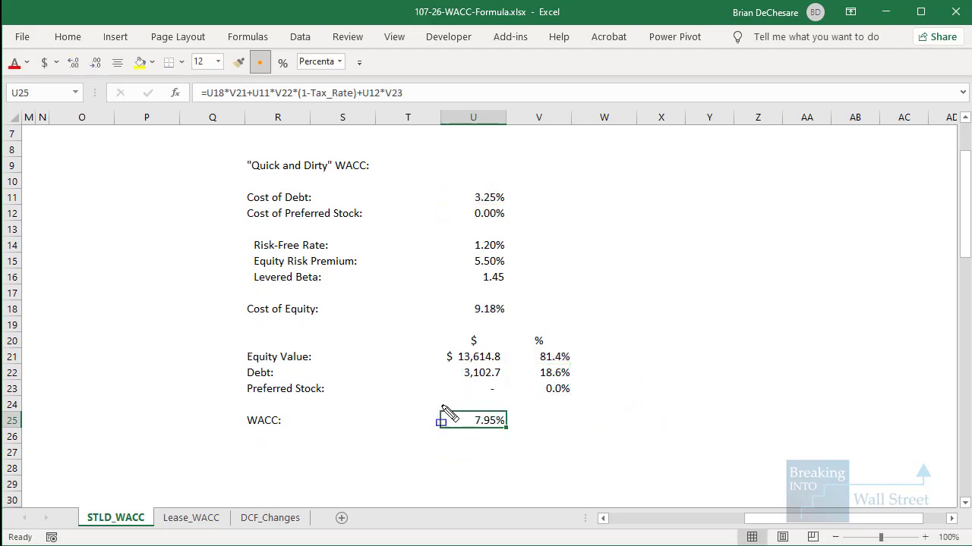
Select the WACC label and its 7.95% result for review.
{"action": "left_click_drag", "start_coordinate": [436, 401], "coordinate": [560, 445]}
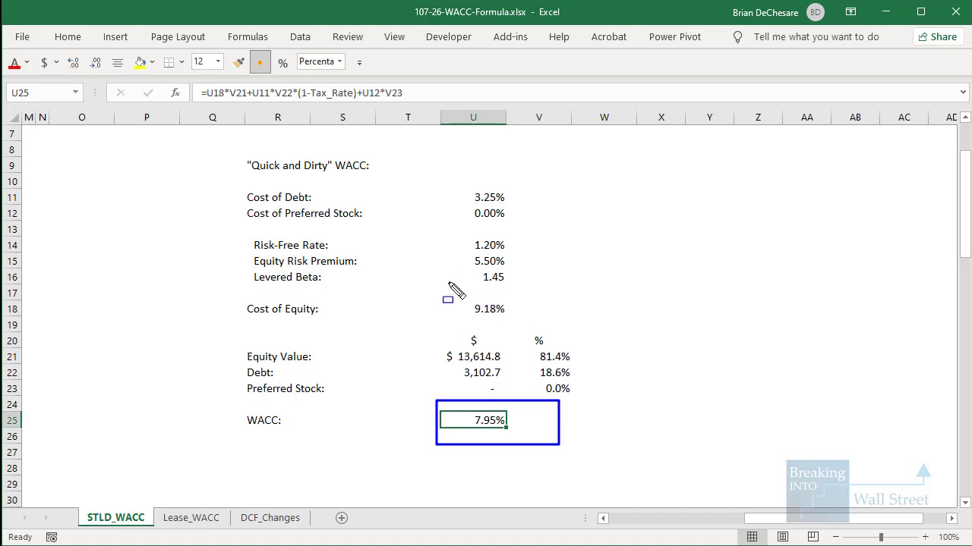
{"action": "key", "text": "Escape"}
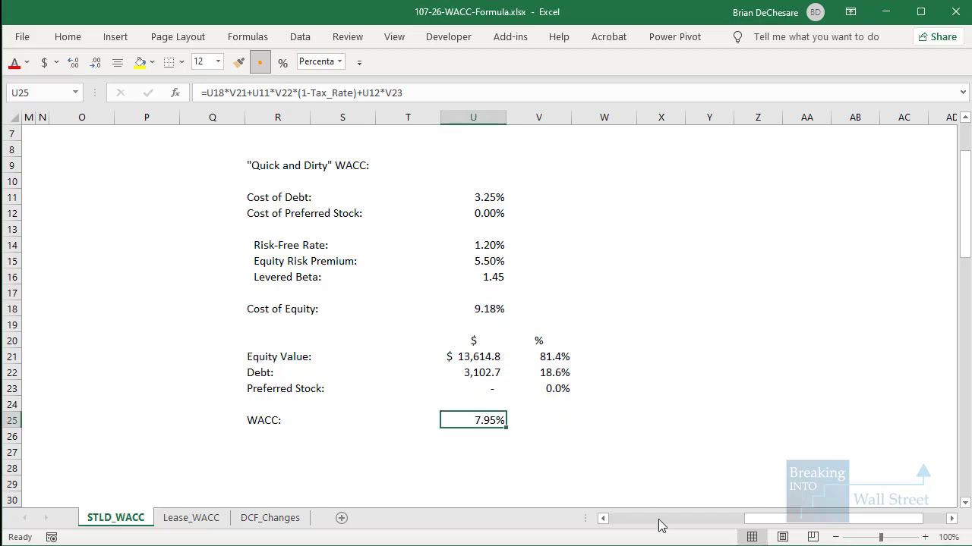
{"action": "left_click_drag", "start_coordinate": [272, 426], "coordinate": [297, 423]}
{"action": "left_click", "coordinate": [473, 431]}
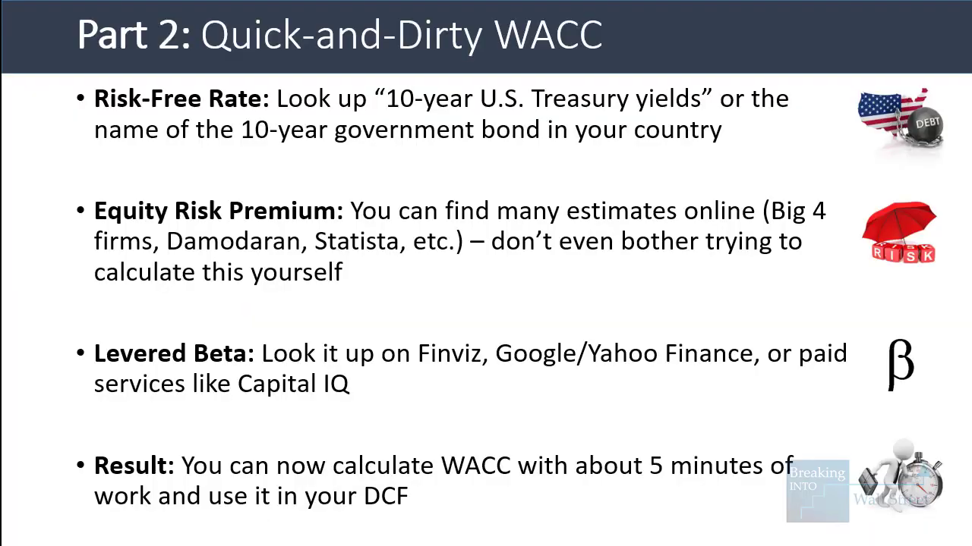
Show the Part 3 More Complex Calculations slide with its Cost of Debt and yield-to-maturity bullets.
{"action": "key", "text": "Right"}
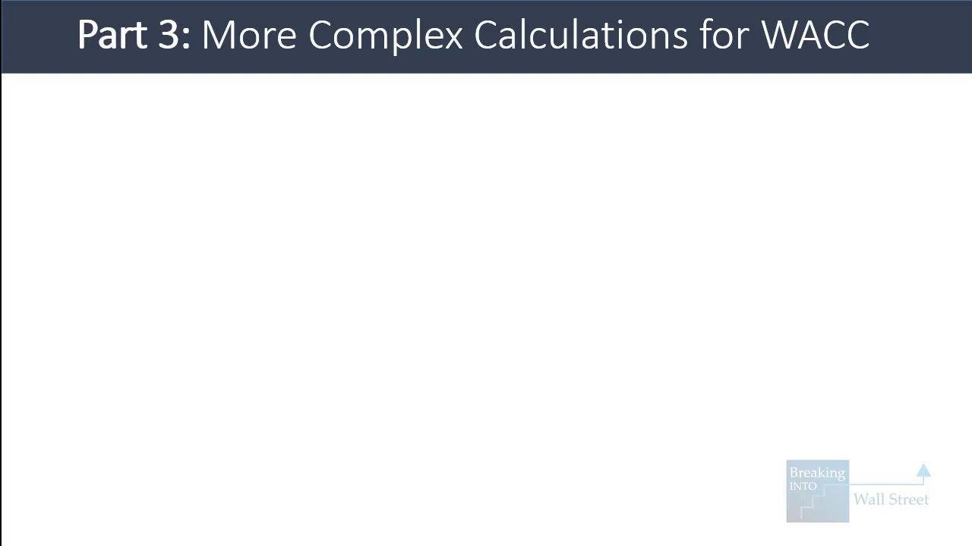
{"action": "key", "text": "Right"}
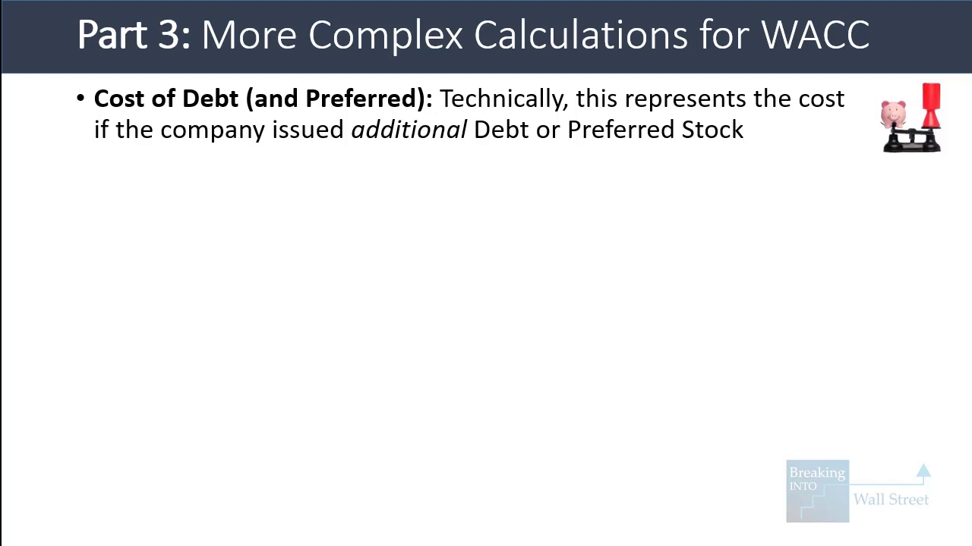
{"action": "key", "text": "Right"}
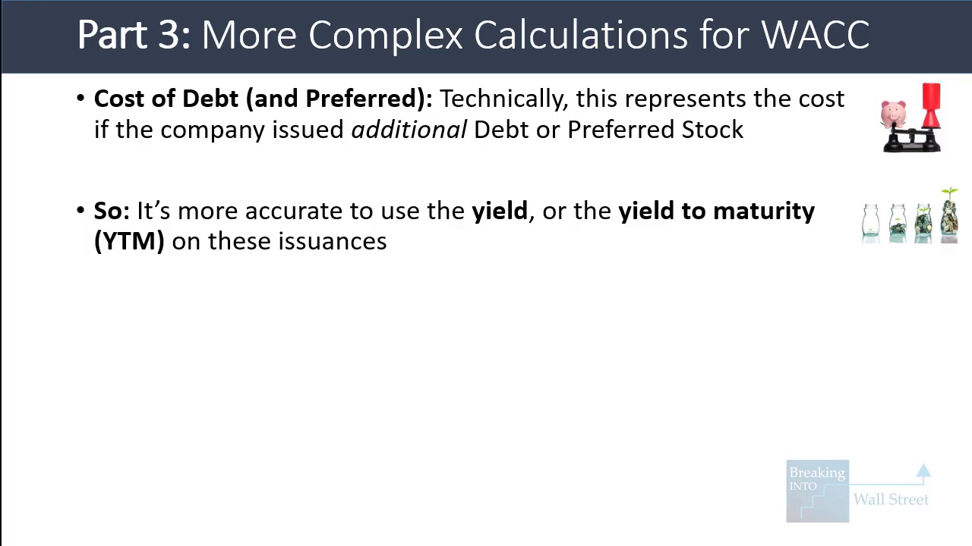
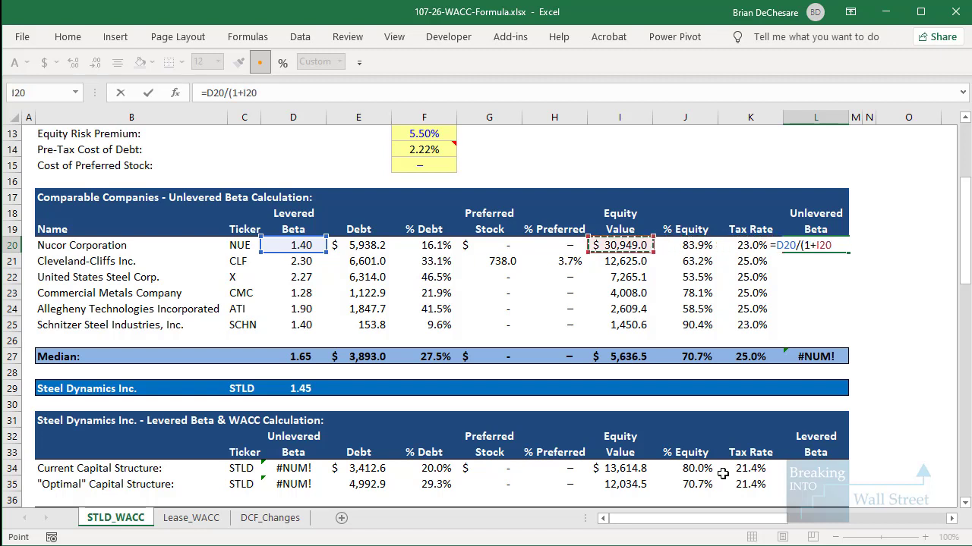
Finish Nucor's unlevered beta formula =D20/(1+E20/I20*(1-K20)+G20/I20) in L20.
{"action": "type", "text": "/"}
{"action": "key", "text": "Left"}
{"action": "key", "text": "Left"}
{"action": "key", "text": "Left"}
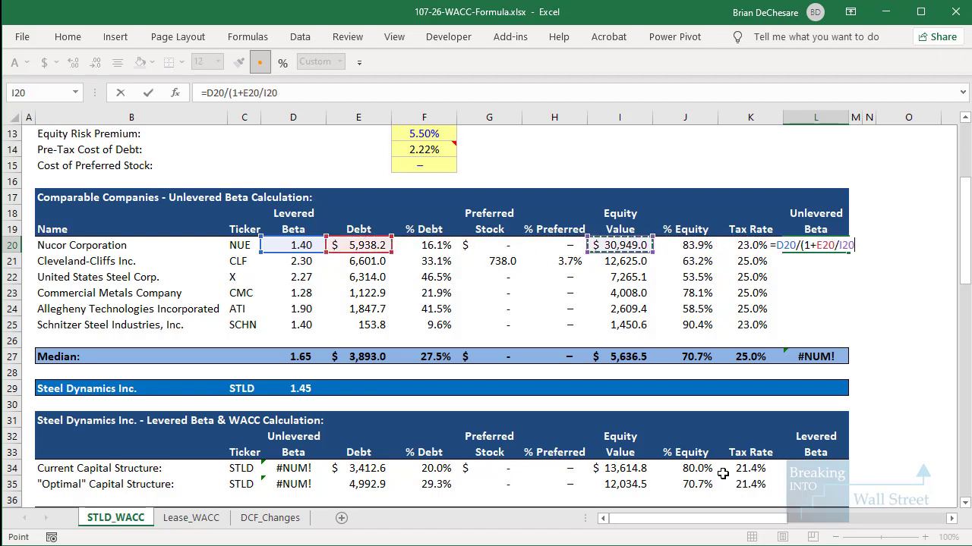
{"action": "type", "text": "*(1-"}
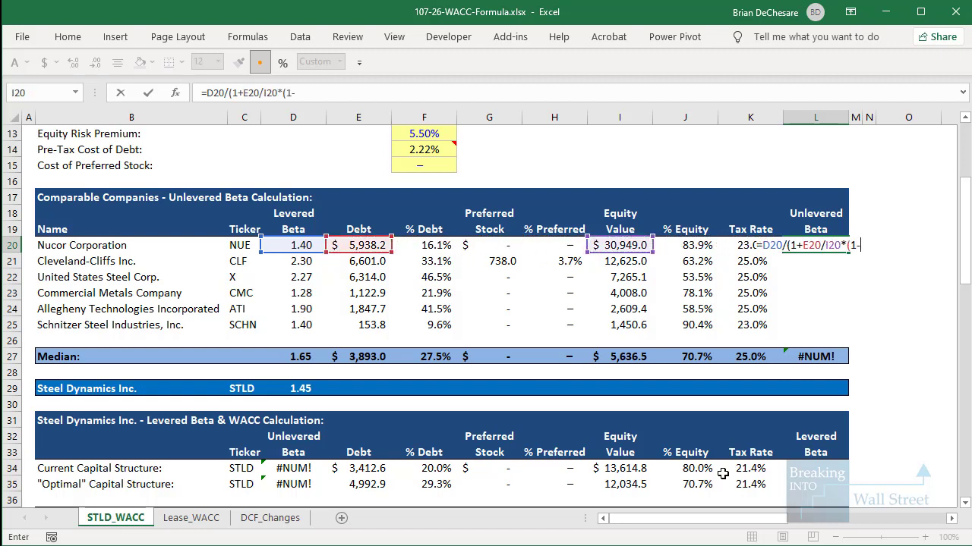
{"action": "key", "text": "Left"}
{"action": "type", "text": ")"}
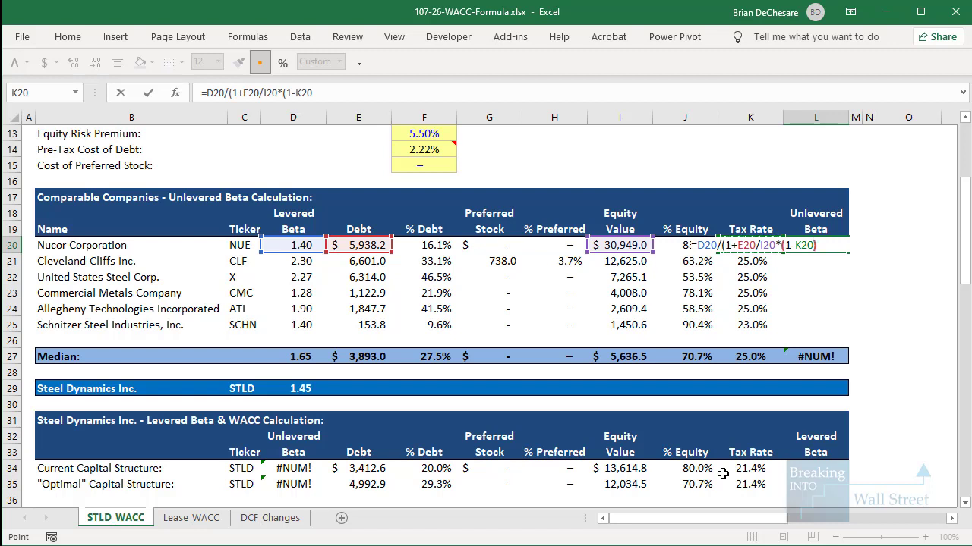
{"action": "type", "text": "+"}
{"action": "key", "text": "Up"}
{"action": "key", "text": "Left"}
{"action": "key", "text": "Left"}
{"action": "key", "text": "Left"}
{"action": "key", "text": "Left"}
{"action": "key", "text": "Left"}
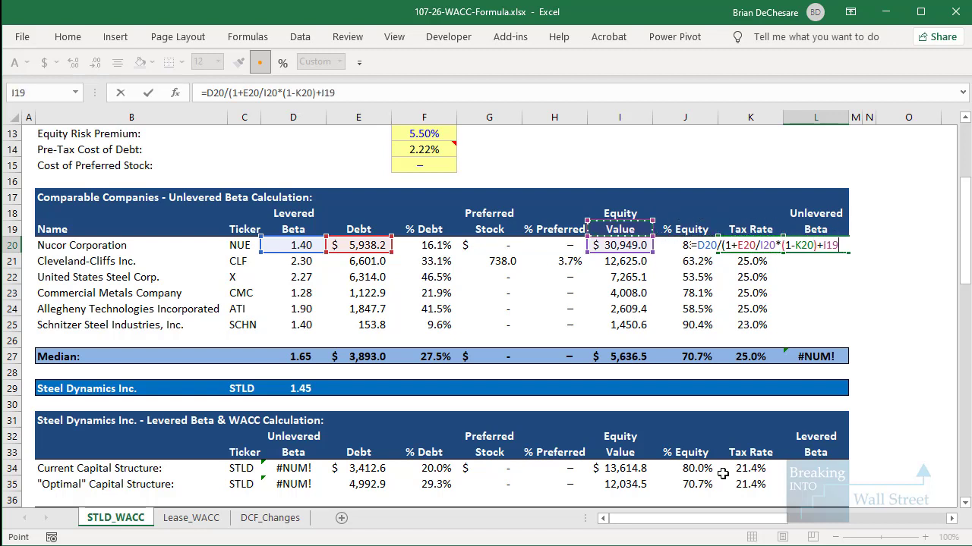
{"action": "key", "text": "Down"}
{"action": "type", "text": "/"}
{"action": "key", "text": "Left"}
{"action": "key", "text": "Left"}
{"action": "key", "text": "Left"}
{"action": "type", "text": ")"}
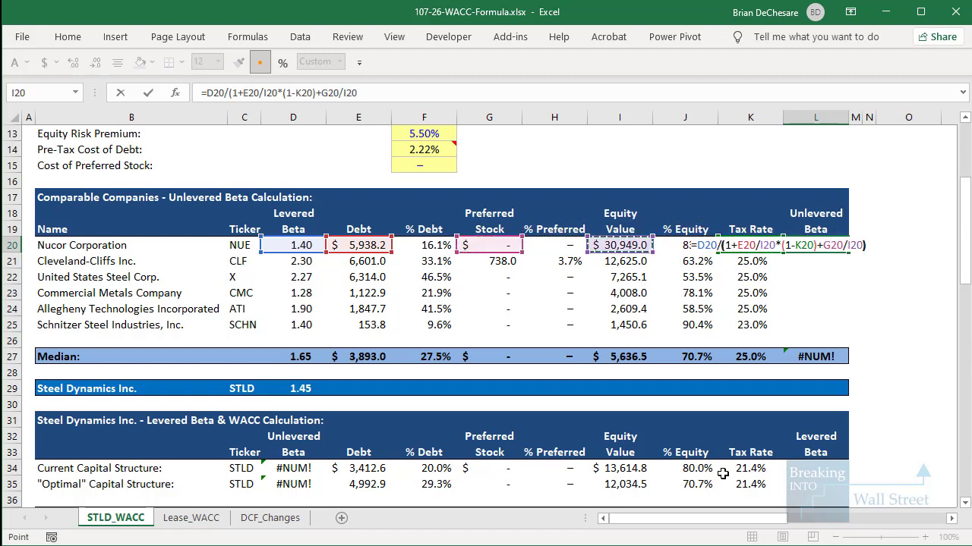
{"action": "key", "text": "ctrl+Return"}
Copy the unlevered beta formula down through L25 for all six comparables.
{"action": "key", "text": "ctrl+c"}
{"action": "key", "text": "shift+Down"}
{"action": "key", "text": "shift+Down"}
{"action": "key", "text": "shift+Down"}
{"action": "key", "text": "shift+Down"}
{"action": "key", "text": "shift+Down"}
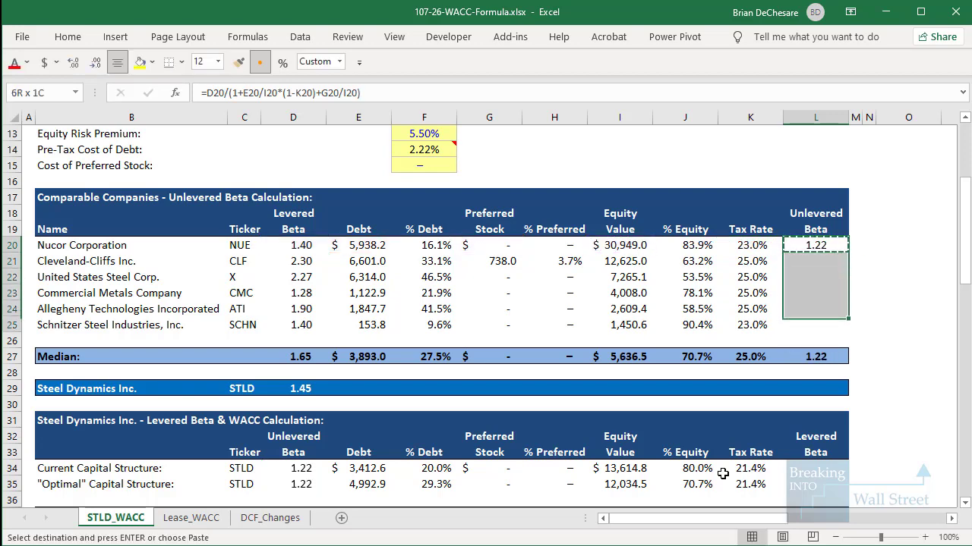
{"action": "key", "text": "ctrl+v"}
{"action": "key", "text": "Down"}
{"action": "key", "text": "Down"}
{"action": "key", "text": "Down"}
{"action": "key", "text": "Down"}
{"action": "key", "text": "Down"}
{"action": "key", "text": "Down"}
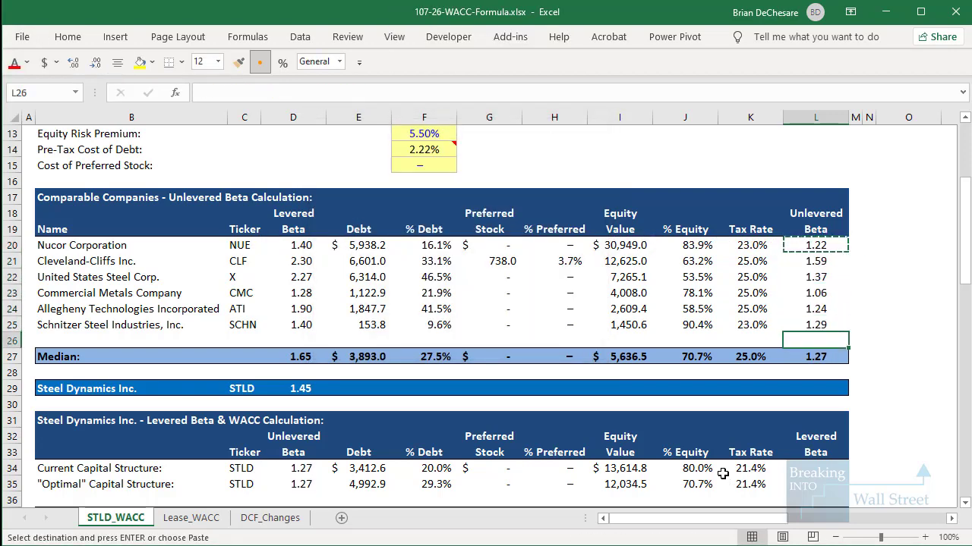
Enter =MEDIAN(L20:L25) in L27 for a median unlevered beta of 1.27.
{"action": "key", "text": "F2"}
{"action": "key", "text": "Escape"}
{"action": "type", "text": "=E"}
{"action": "key", "text": "BackSpace"}
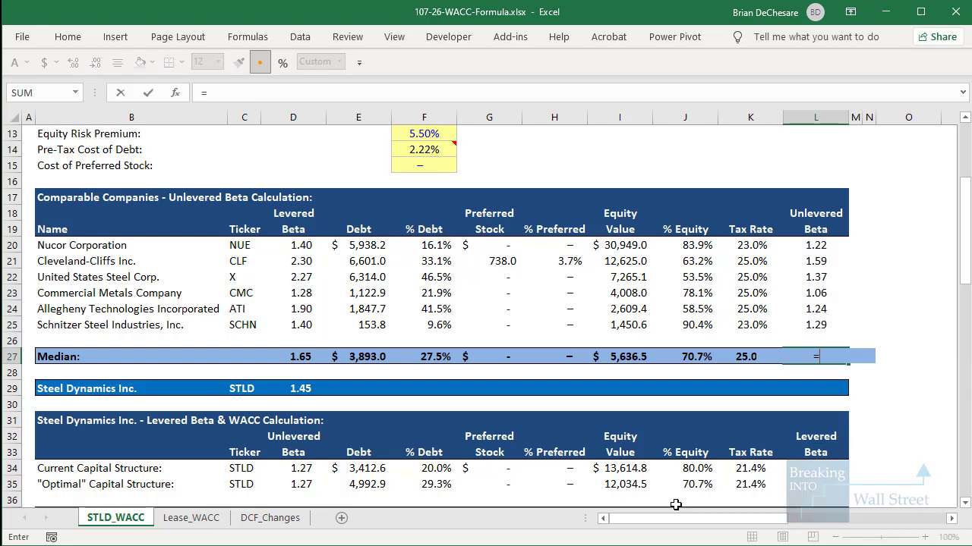
{"action": "type", "text": "MEDIAN("}
{"action": "key", "text": "Up"}
{"action": "key", "text": "Up"}
{"action": "key", "text": "shift+Up"}
{"action": "key", "text": "shift+Up"}
{"action": "key", "text": "shift+Up"}
{"action": "key", "text": "shift+Up"}
{"action": "key", "text": "shift+Up"}
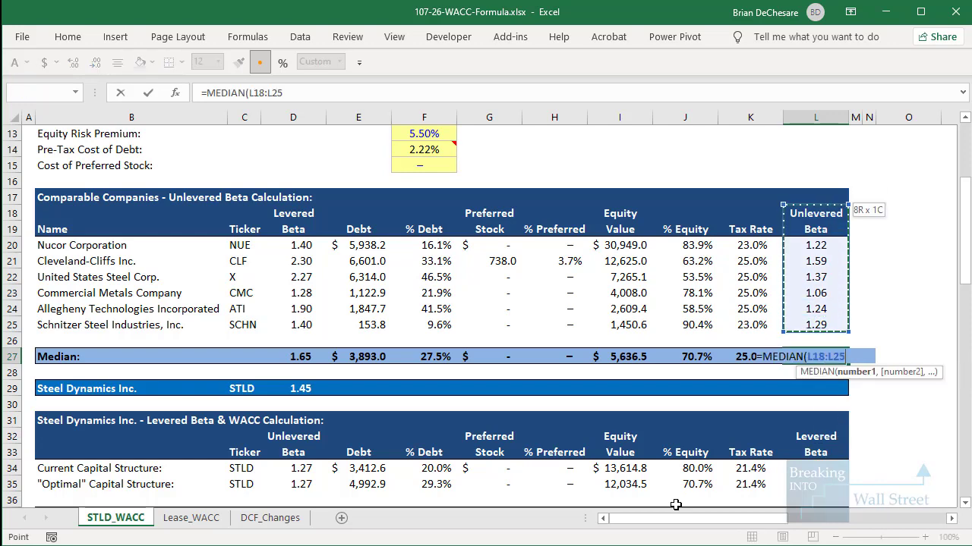
{"action": "key", "text": "ctrl+Return"}
{"action": "scroll", "coordinate": [508, 440], "scroll_direction": "down", "scroll_amount": 4}
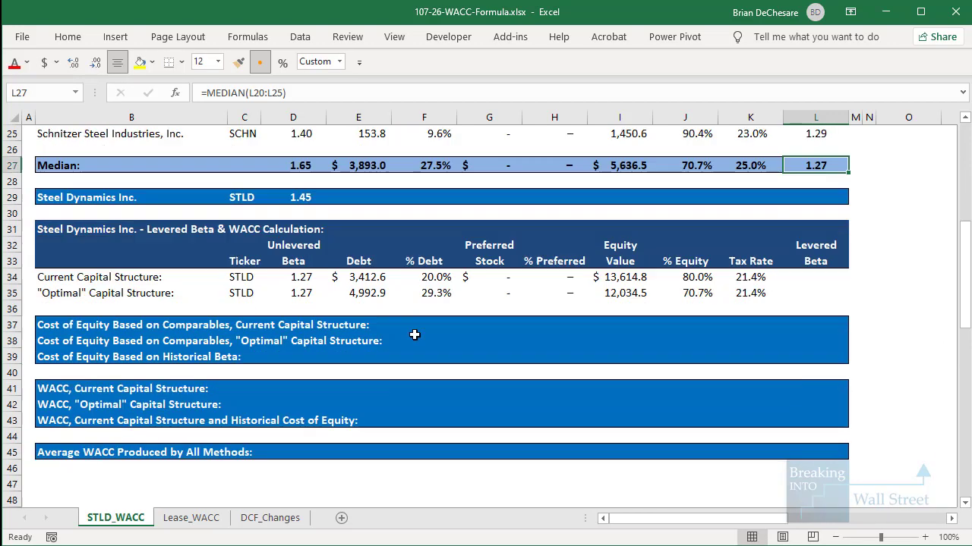
{"action": "left_click_drag", "start_coordinate": [300, 277], "coordinate": [316, 290]}
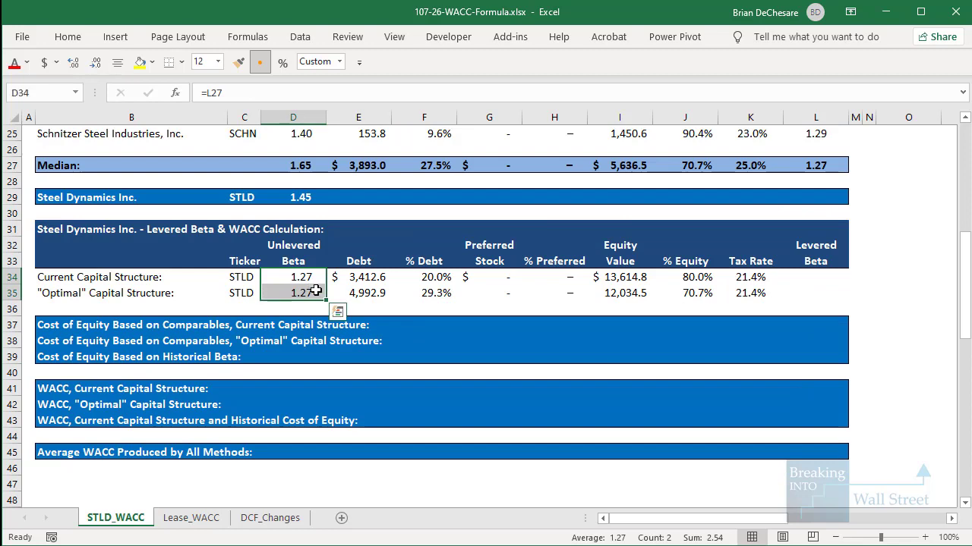
{"action": "key", "text": "shift+space"}
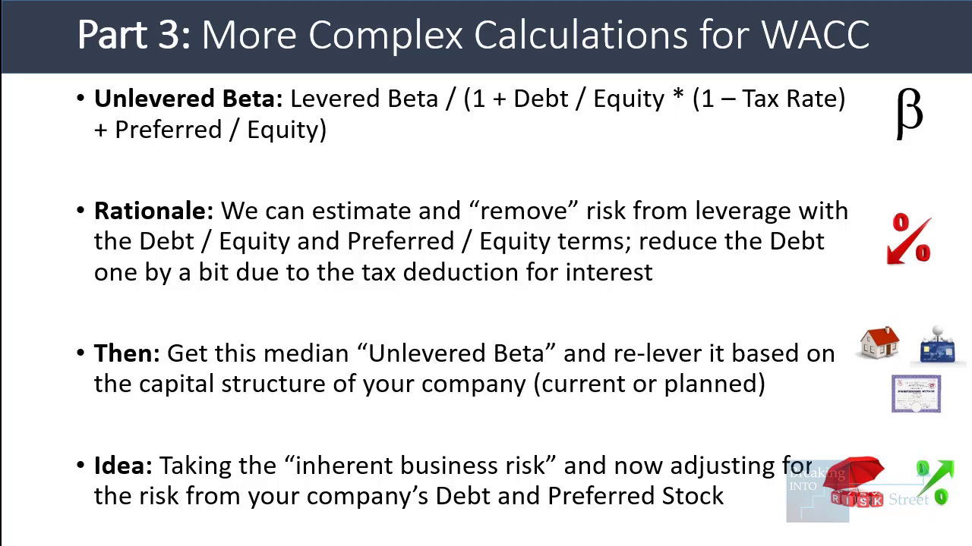
Show the Re-Levered Beta formula on the slide, then select Excel's empty levered beta cell.
{"action": "key", "text": "Right"}
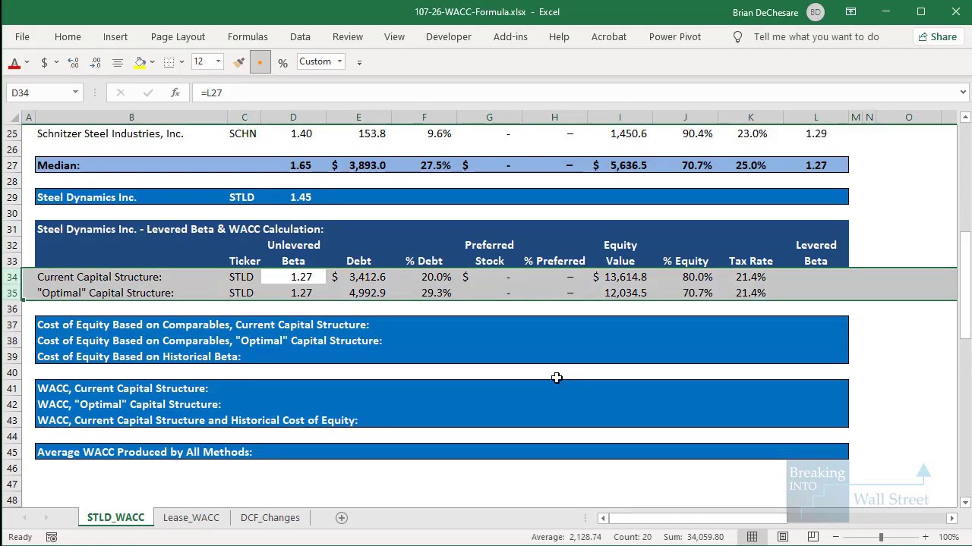
{"action": "left_click", "coordinate": [679, 327]}
{"action": "left_click", "coordinate": [805, 288]}
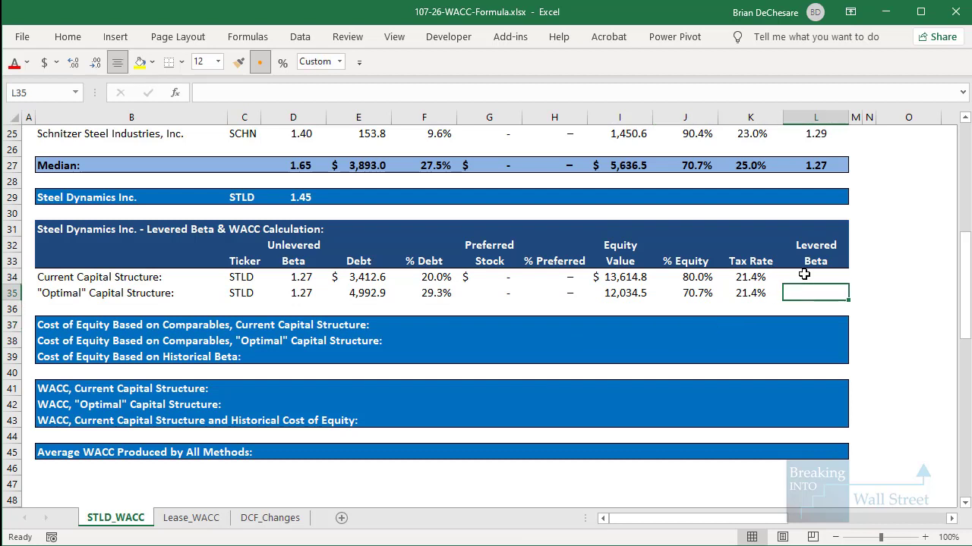
Enter =D34*(1+E34/I34*(1-K34)+G34/I34) in L34, giving a levered beta of 1.52.
{"action": "left_click", "coordinate": [804, 275]}
{"action": "type", "text": "="}
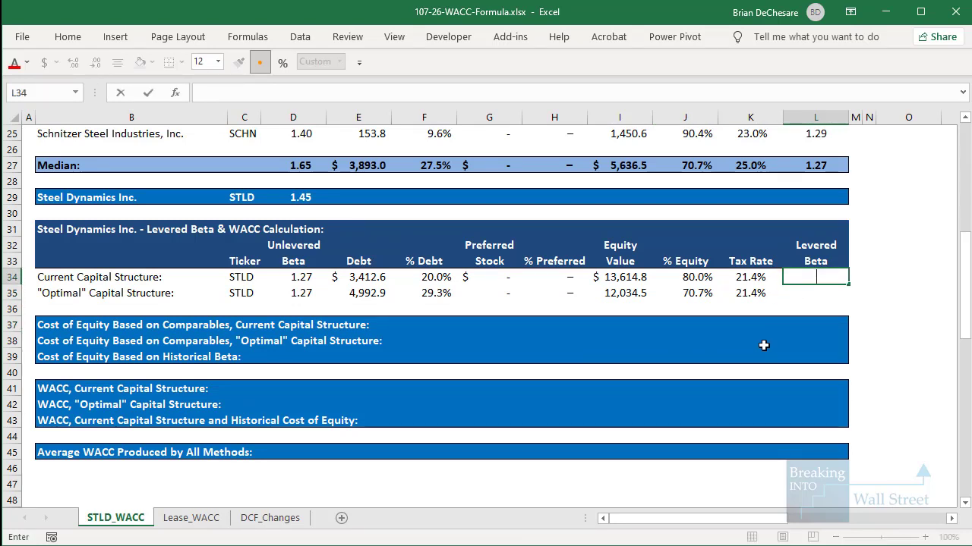
{"action": "key", "text": "Left"}
{"action": "key", "text": "Left"}
{"action": "key", "text": "Left"}
{"action": "key", "text": "Left"}
{"action": "key", "text": "Left"}
{"action": "key", "text": "Left"}
{"action": "key", "text": "Left"}
{"action": "key", "text": "Left"}
{"action": "key", "text": "Left"}
{"action": "key", "text": "Right"}
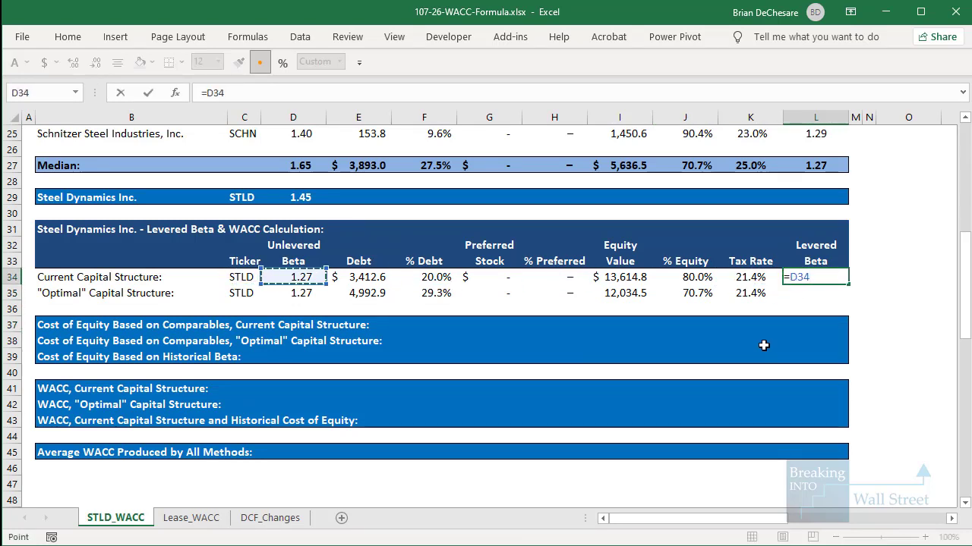
{"action": "type", "text": "*(1+"}
{"action": "key", "text": "Left"}
{"action": "key", "text": "Left"}
{"action": "key", "text": "Left"}
{"action": "key", "text": "Left"}
{"action": "key", "text": "Left"}
{"action": "key", "text": "Left"}
{"action": "key", "text": "Left"}
{"action": "type", "text": "/"}
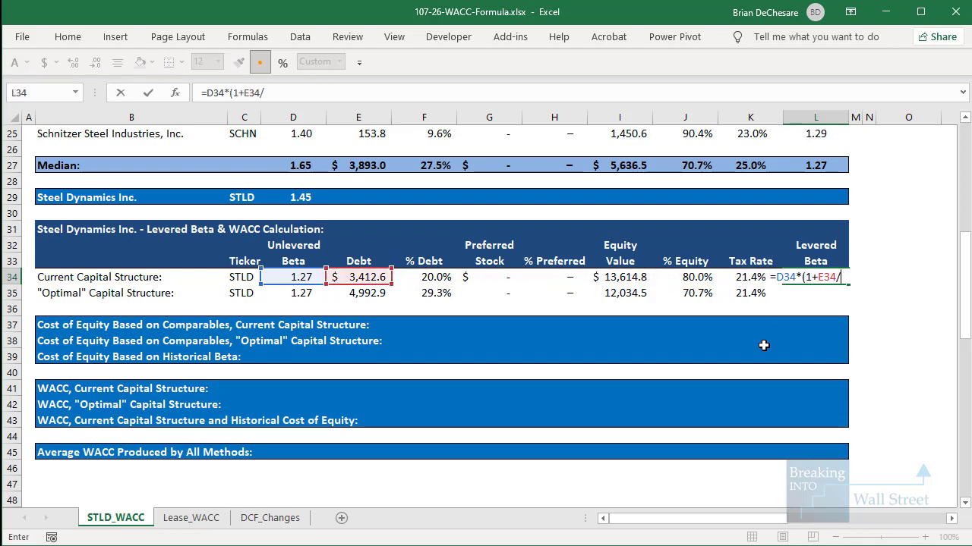
{"action": "key", "text": "Left"}
{"action": "key", "text": "Left"}
{"action": "key", "text": "Left"}
{"action": "type", "text": "*(1-"}
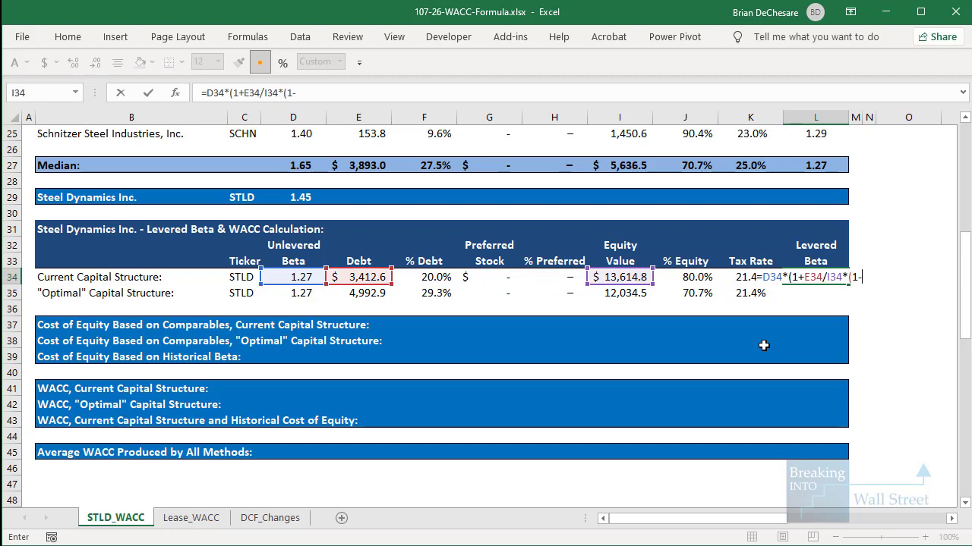
{"action": "key", "text": "Left"}
{"action": "type", "text": ")+"}
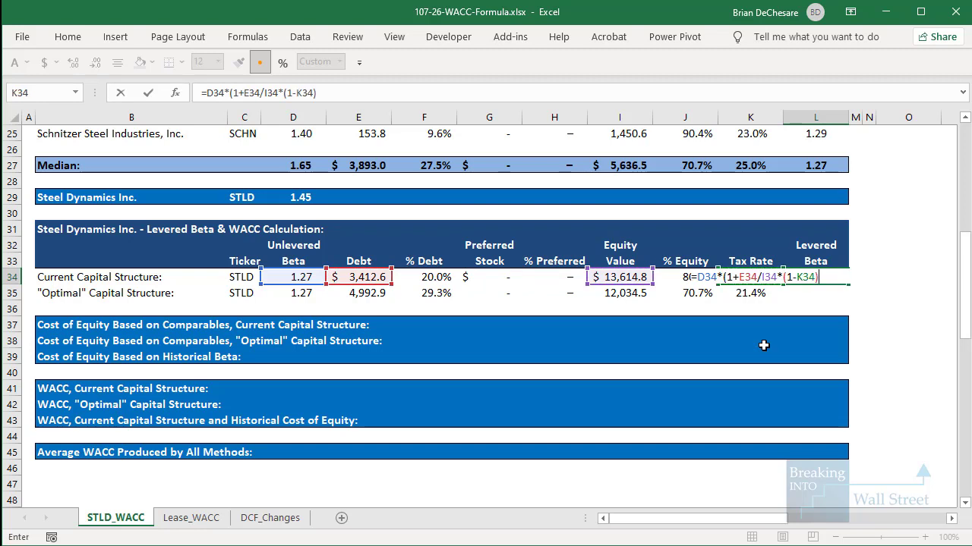
{"action": "key", "text": "Left"}
{"action": "key", "text": "Left"}
{"action": "key", "text": "Left"}
{"action": "key", "text": "Left"}
{"action": "key", "text": "Left"}
{"action": "type", "text": "/"}
{"action": "key", "text": "Left"}
{"action": "key", "text": "Left"}
{"action": "key", "text": "Left"}
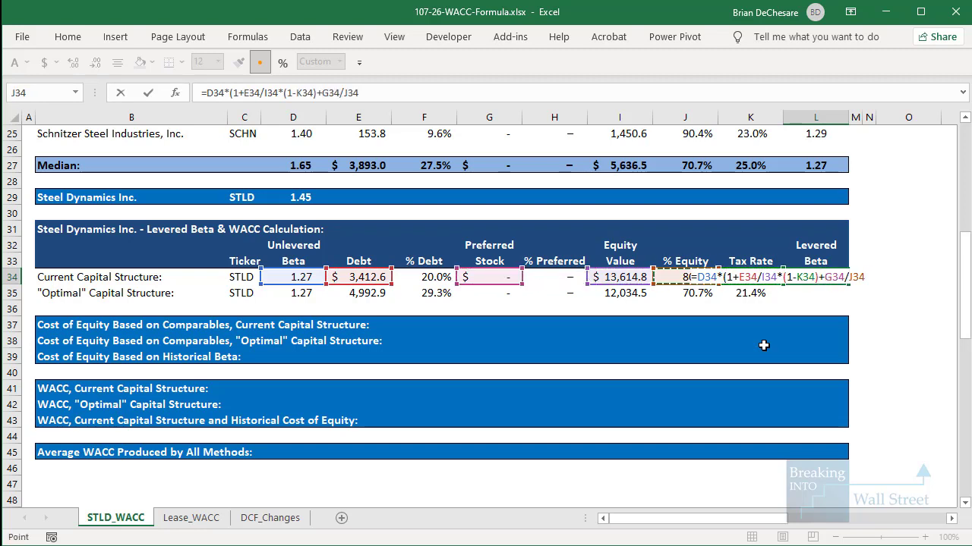
{"action": "type", "text": ")"}
{"action": "key", "text": "Return"}
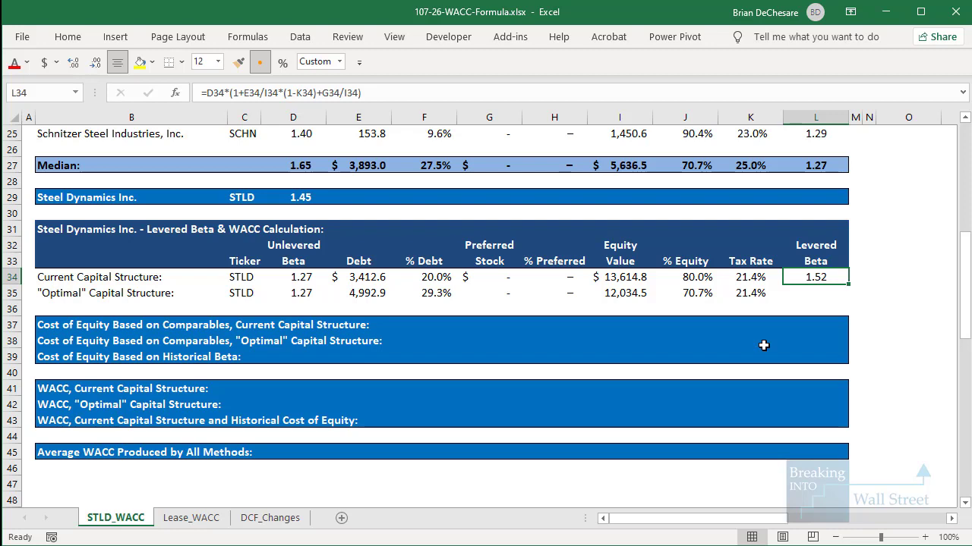
Select the Optimal capital structure row.
{"action": "scroll", "coordinate": [427, 332], "scroll_direction": "down", "scroll_amount": 1}
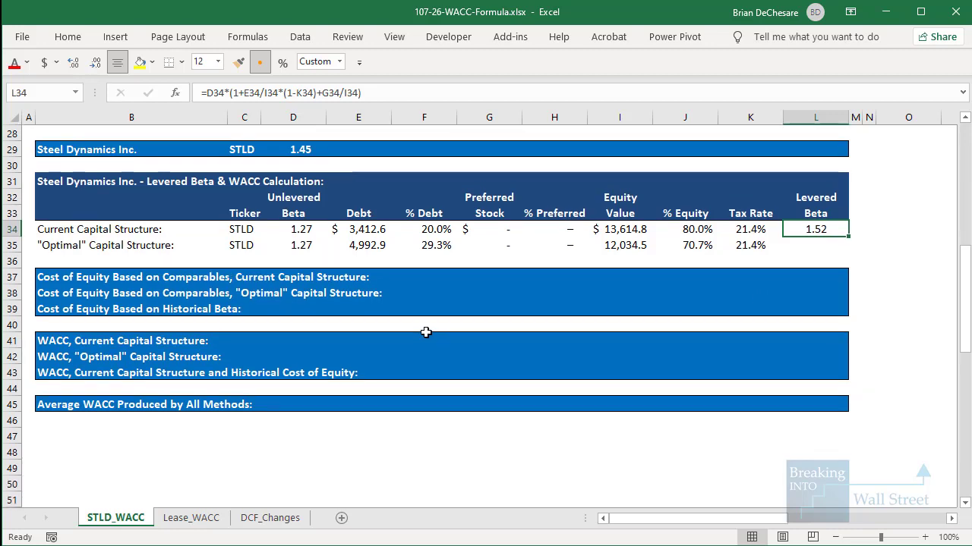
{"action": "scroll", "coordinate": [427, 332], "scroll_direction": "up", "scroll_amount": 1}
{"action": "left_click_drag", "start_coordinate": [68, 299], "coordinate": [809, 301]}
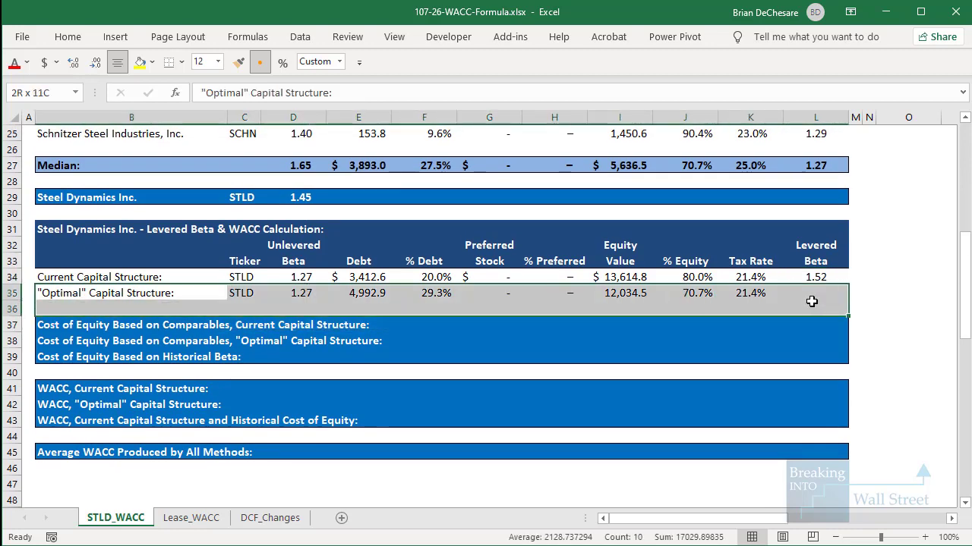
{"action": "left_click", "coordinate": [643, 331]}
Link the Optimal row's % equity to the median with =J27.
{"action": "left_click", "coordinate": [702, 291]}
{"action": "type", "text": "=J27"}
{"action": "scroll", "coordinate": [702, 291], "scroll_direction": "up", "scroll_amount": 4}
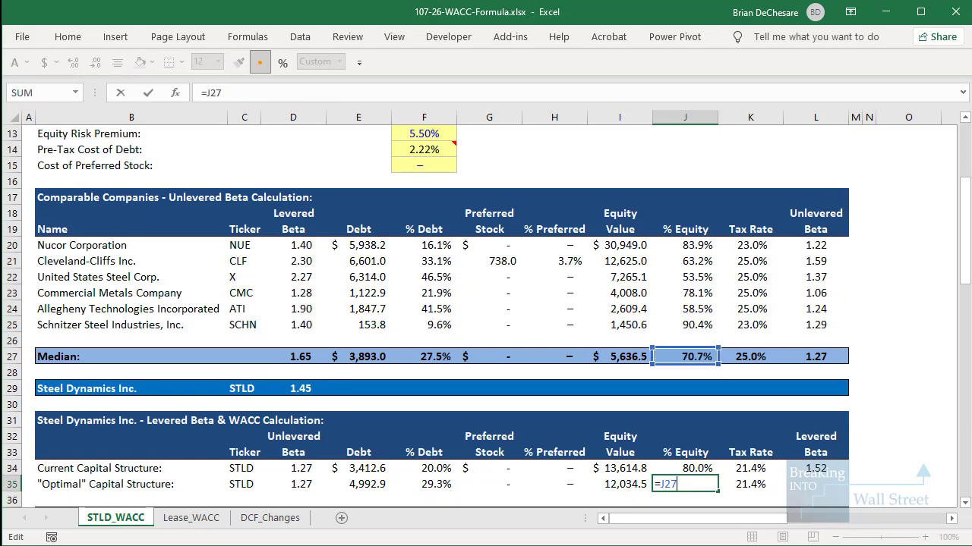
{"action": "left_click_drag", "start_coordinate": [652, 351], "coordinate": [586, 369]}
{"action": "key", "text": "ctrl+Return"}
Check the Optimal row's tax rate, equity value and % debt formulas, leaving them unchanged.
{"action": "scroll", "coordinate": [586, 371], "scroll_direction": "down", "scroll_amount": 1}
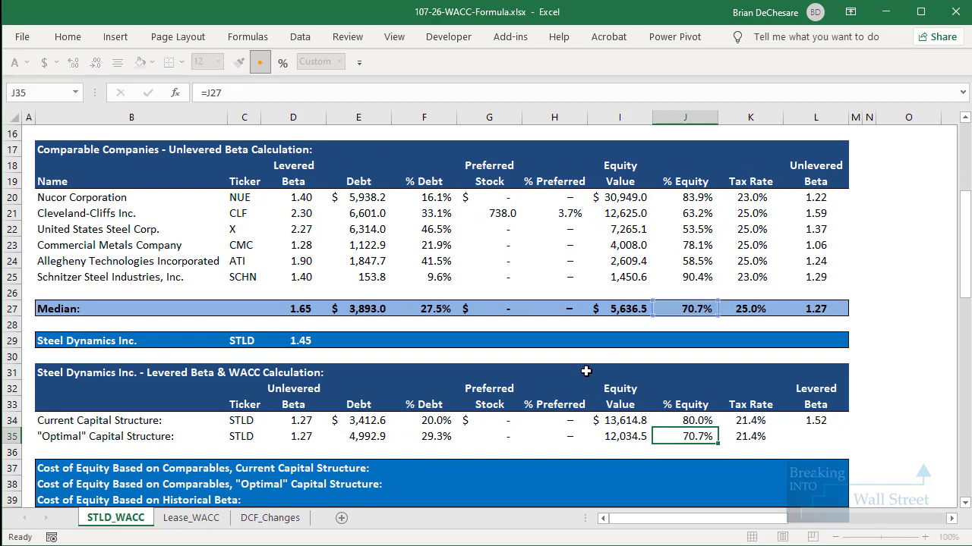
{"action": "key", "text": "Right"}
{"action": "key", "text": "Left"}
{"action": "key", "text": "Left"}
{"action": "key", "text": "F2"}
{"action": "scroll", "coordinate": [532, 388], "scroll_direction": "down", "scroll_amount": 1}
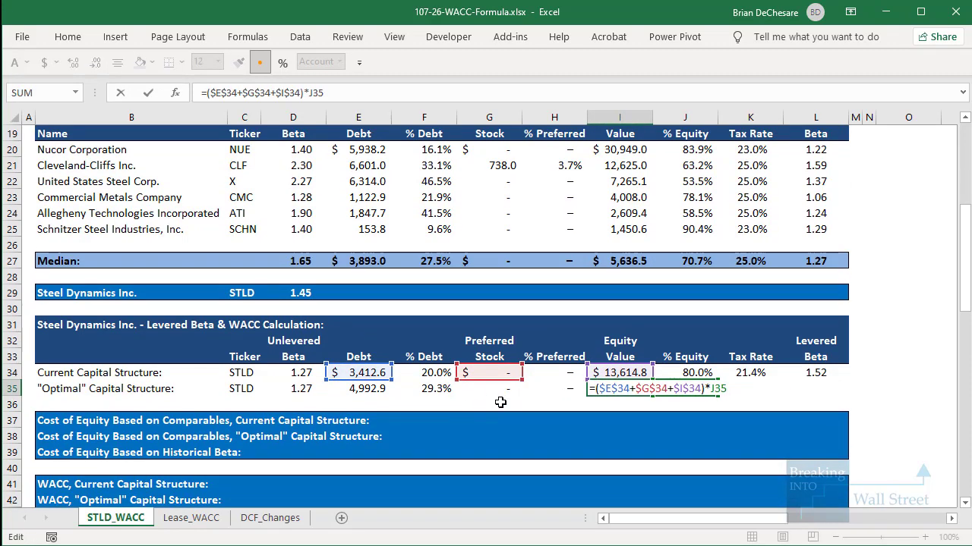
{"action": "key", "text": "ctrl+Return"}
{"action": "key", "text": "Left"}
{"action": "key", "text": "Left"}
{"action": "key", "text": "Left"}
{"action": "key", "text": "F2"}
{"action": "key", "text": "Escape"}
{"action": "key", "text": "Right"}
{"action": "key", "text": "Right"}
{"action": "key", "text": "Right"}
{"action": "key", "text": "Right"}
{"action": "key", "text": "Right"}
{"action": "key", "text": "Right"}
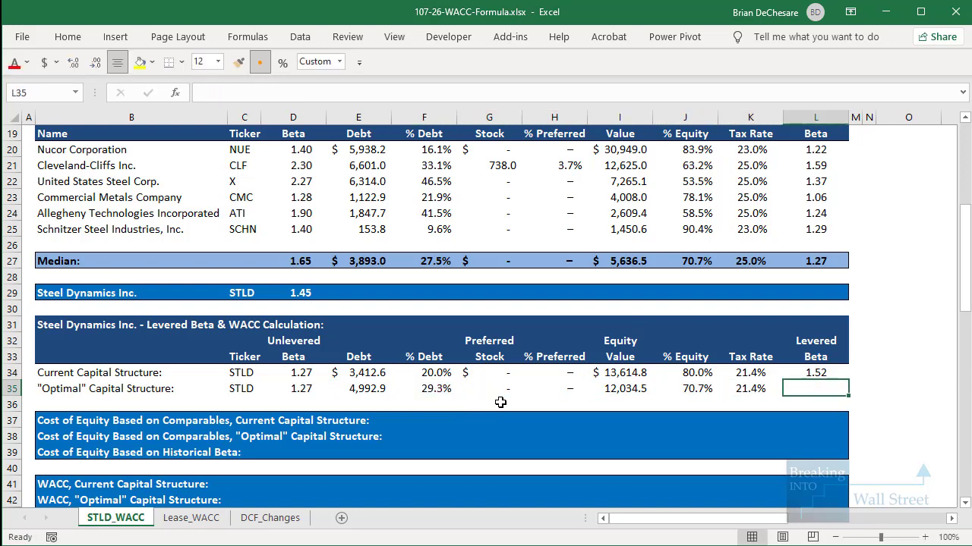
Review the current structure's levered beta formula in L34.
{"action": "scroll", "coordinate": [501, 402], "scroll_direction": "down", "scroll_amount": 1}
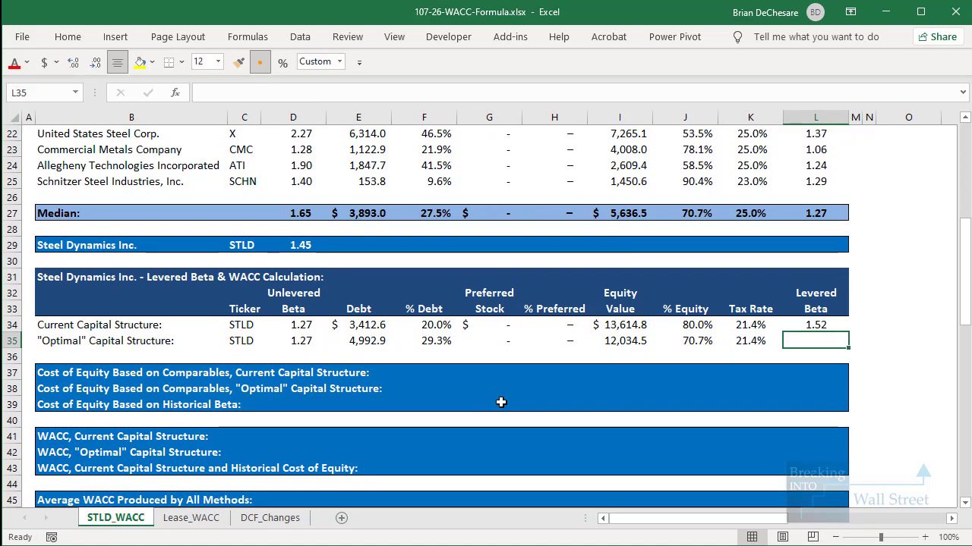
{"action": "key", "text": "Up"}
{"action": "key", "text": "F2"}
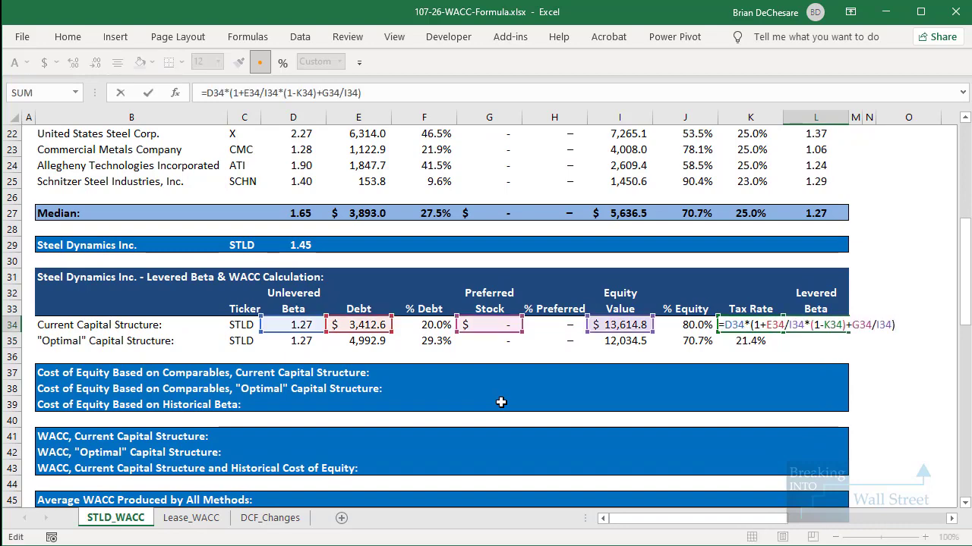
{"action": "scroll", "coordinate": [500, 402], "scroll_direction": "up", "scroll_amount": 4}
{"action": "key", "text": "ctrl+Return"}
Paste L34's formula into L35 as Formulas only, giving a levered beta of 1.68.
{"action": "scroll", "coordinate": [521, 391], "scroll_direction": "up", "scroll_amount": 1}
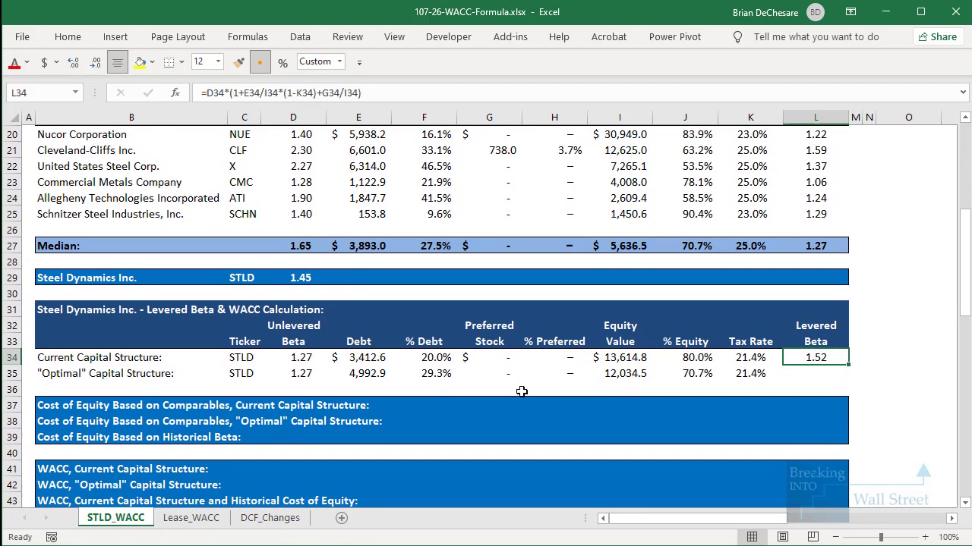
{"action": "key", "text": "ctrl+c"}
{"action": "key", "text": "Down"}
{"action": "key", "text": "ctrl+alt+v"}
{"action": "key", "text": "f"}
{"action": "key", "text": "Return"}
{"action": "key", "text": "F2"}
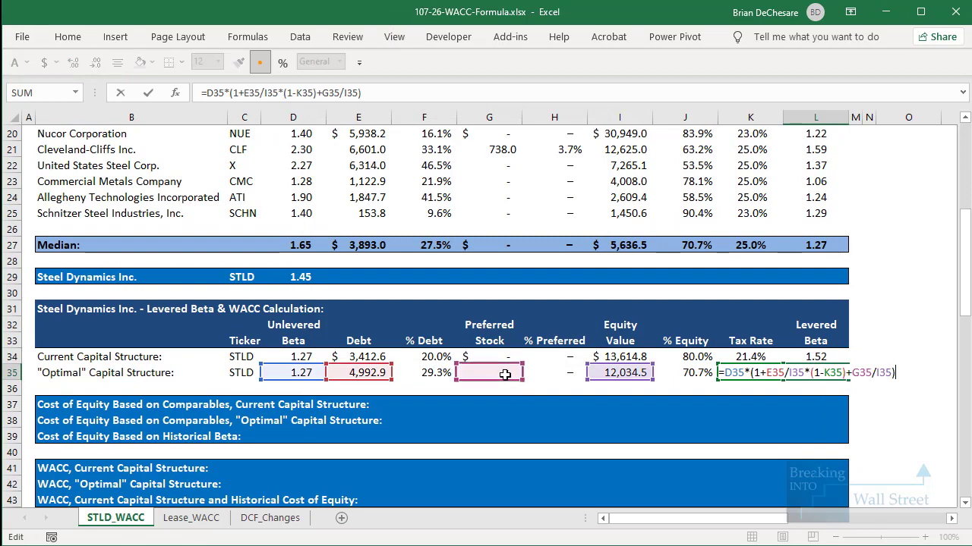
{"action": "key", "text": "ctrl+Return"}
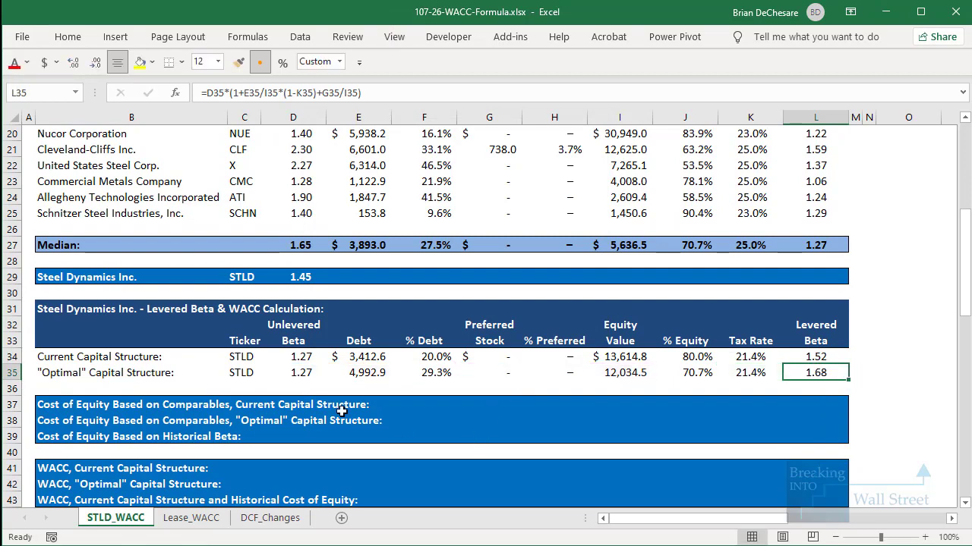
{"action": "mouse_move", "coordinate": [40, 364]}
{"action": "left_mouse_down"}
{"action": "mouse_move", "coordinate": [200, 392]}
{"action": "mouse_move", "coordinate": [823, 412]}
{"action": "mouse_move", "coordinate": [864, 385]}
{"action": "left_mouse_up"}
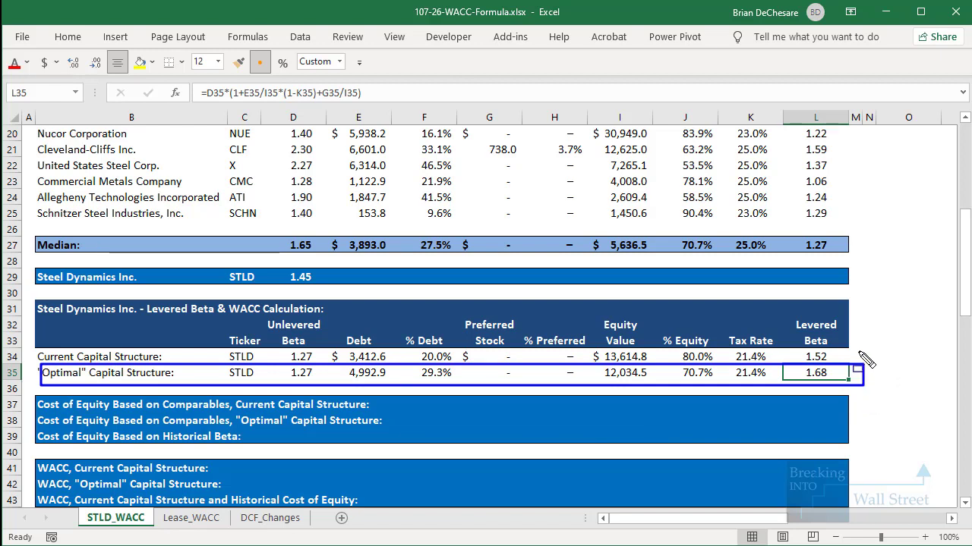
{"action": "key", "text": "Escape"}
{"action": "scroll", "coordinate": [854, 365], "scroll_direction": "down", "scroll_amount": 1}
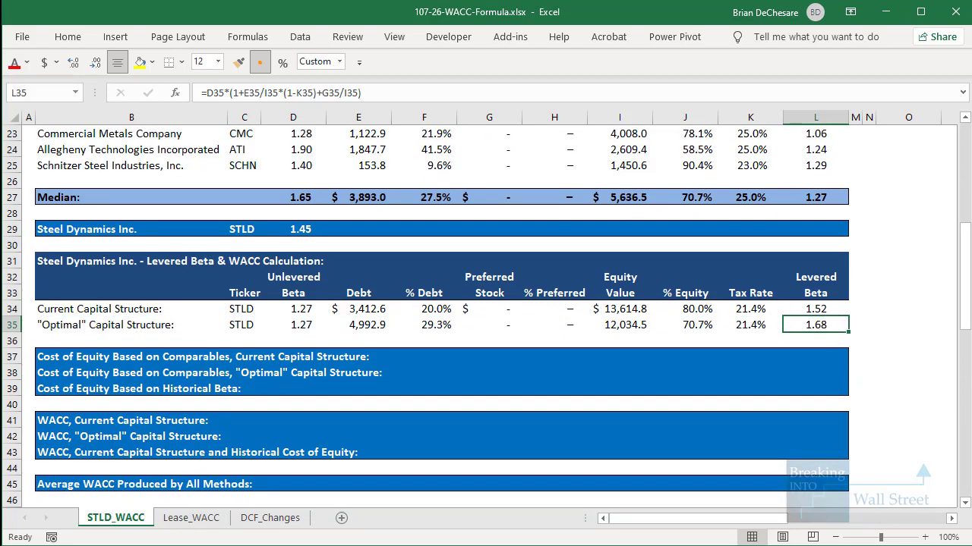
{"action": "left_click_drag", "start_coordinate": [273, 211], "coordinate": [356, 248]}
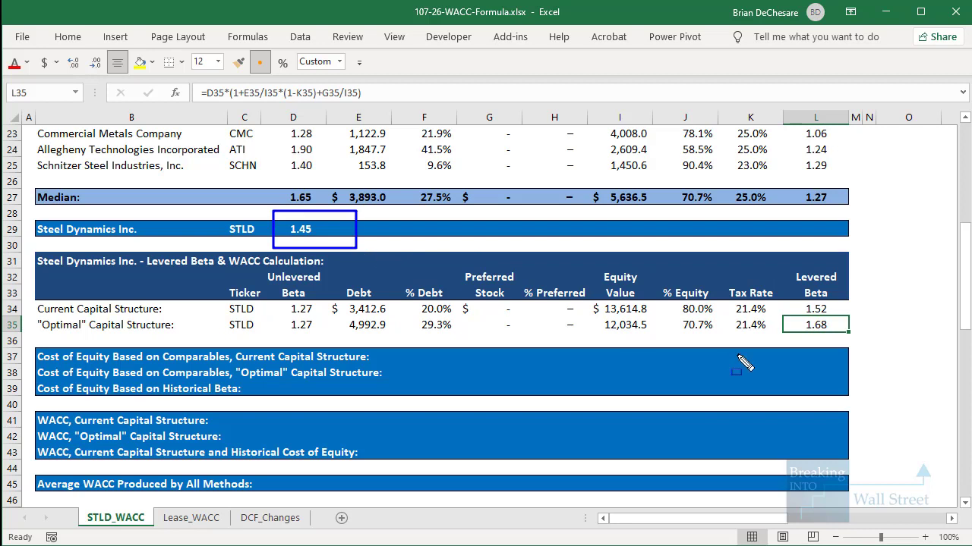
{"action": "mouse_move", "coordinate": [774, 289]}
{"action": "left_mouse_down"}
{"action": "mouse_move", "coordinate": [865, 379]}
{"action": "mouse_move", "coordinate": [865, 338]}
{"action": "left_mouse_up"}
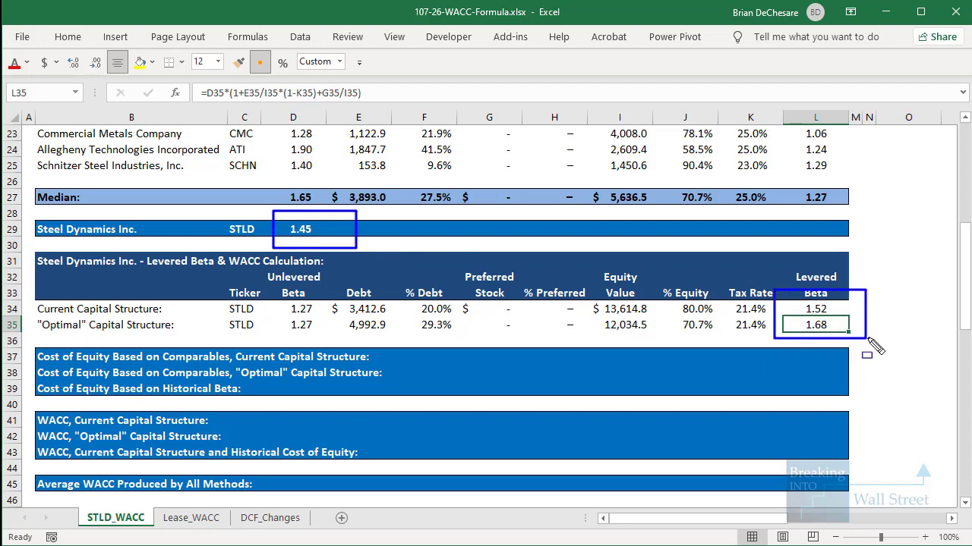
{"action": "key", "text": "Escape"}
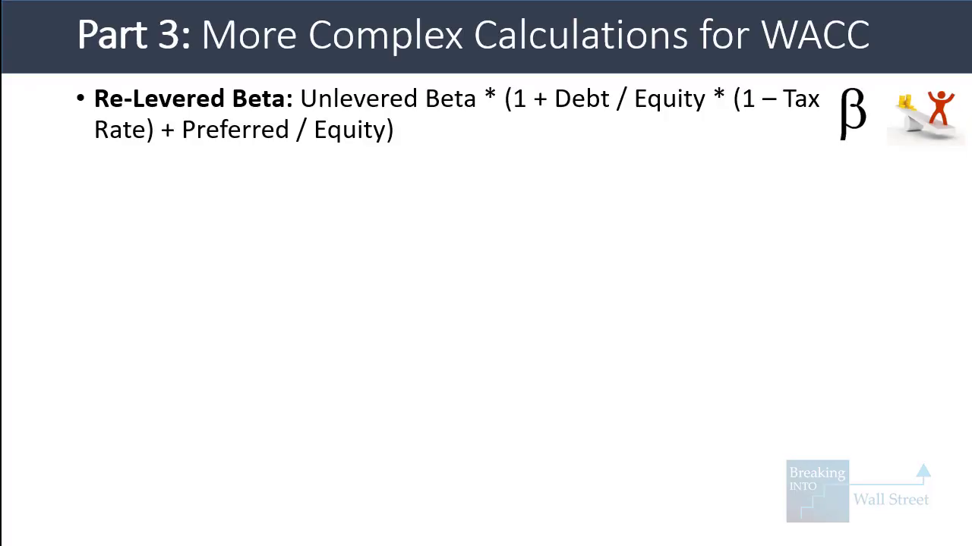
Build the Cost of Equity and Method #1 bullets, then select Excel cell L37.
{"action": "key", "text": "Right"}
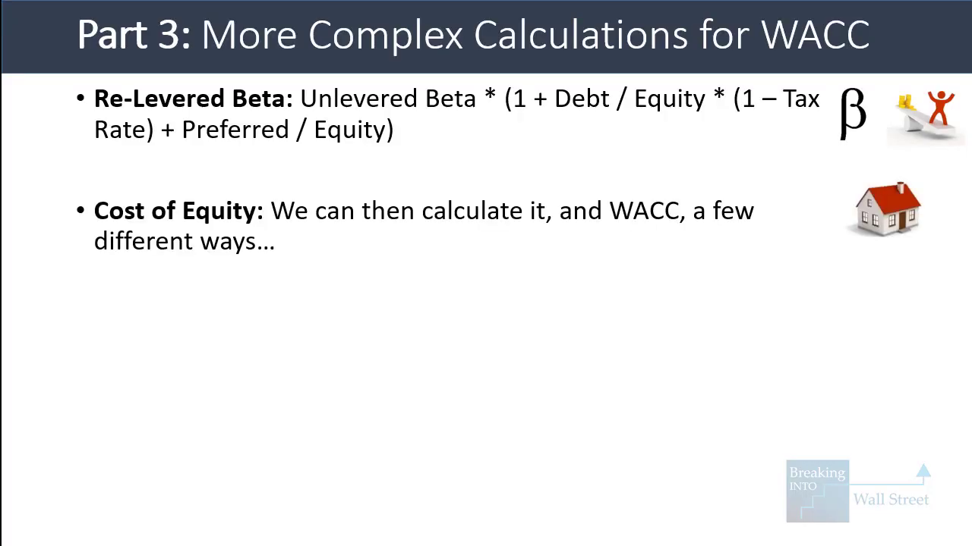
{"action": "key", "text": "Right"}
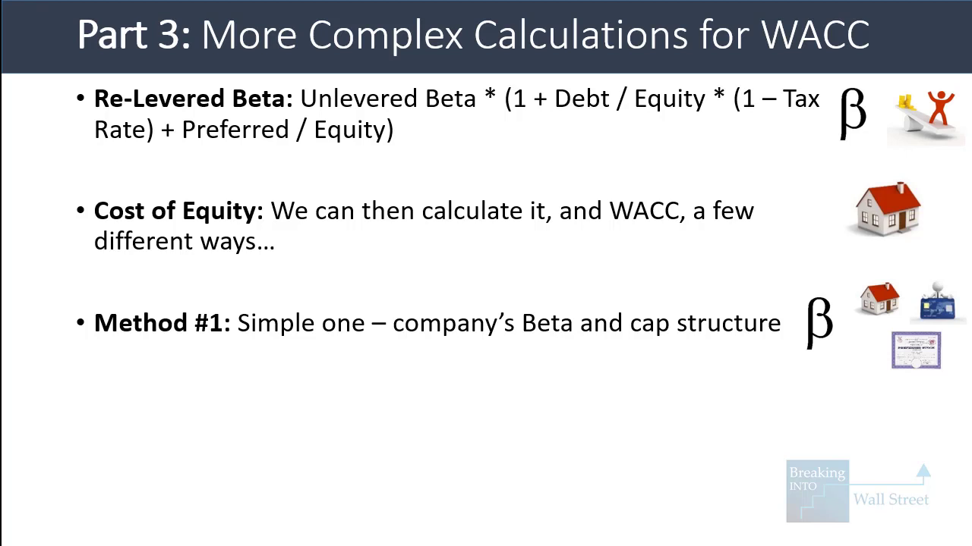
{"action": "key", "text": "alt+Tab"}
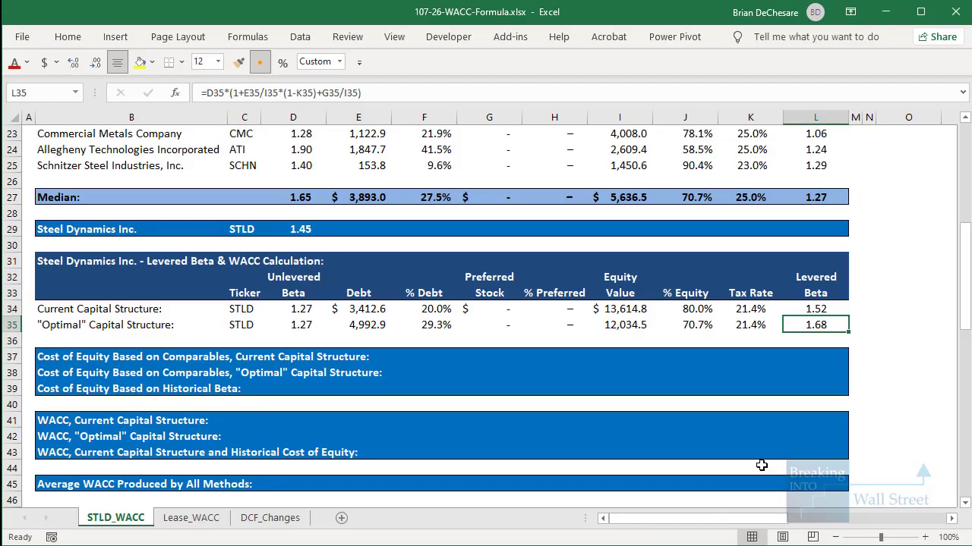
{"action": "left_click", "coordinate": [798, 368]}
Enter =F12+F13*D29 in L39 with historical beta 1.45, giving 9.18%.
{"action": "key", "text": "Down"}
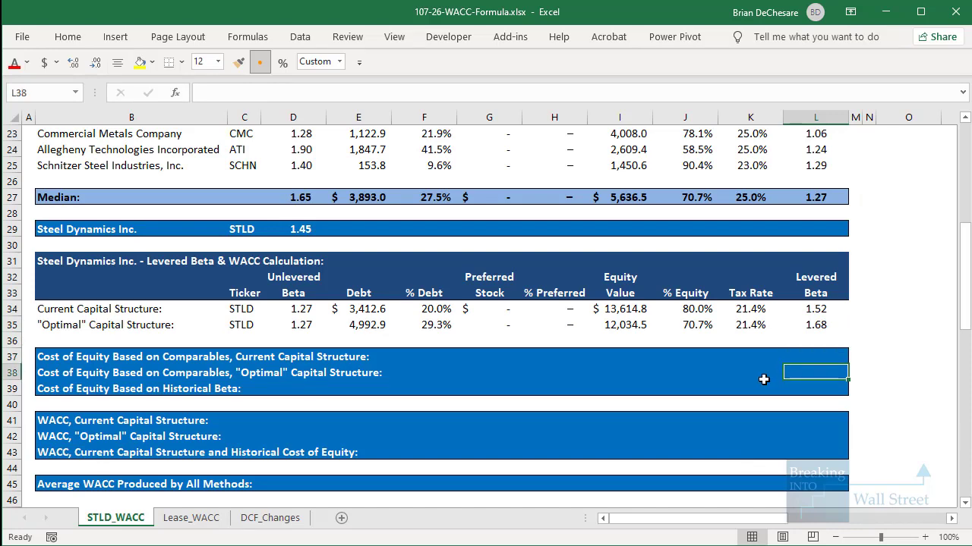
{"action": "key", "text": "Down"}
{"action": "key", "text": "Down"}
{"action": "key", "text": "Up"}
{"action": "type", "text": "="}
{"action": "scroll", "coordinate": [531, 265], "scroll_direction": "up", "scroll_amount": 5}
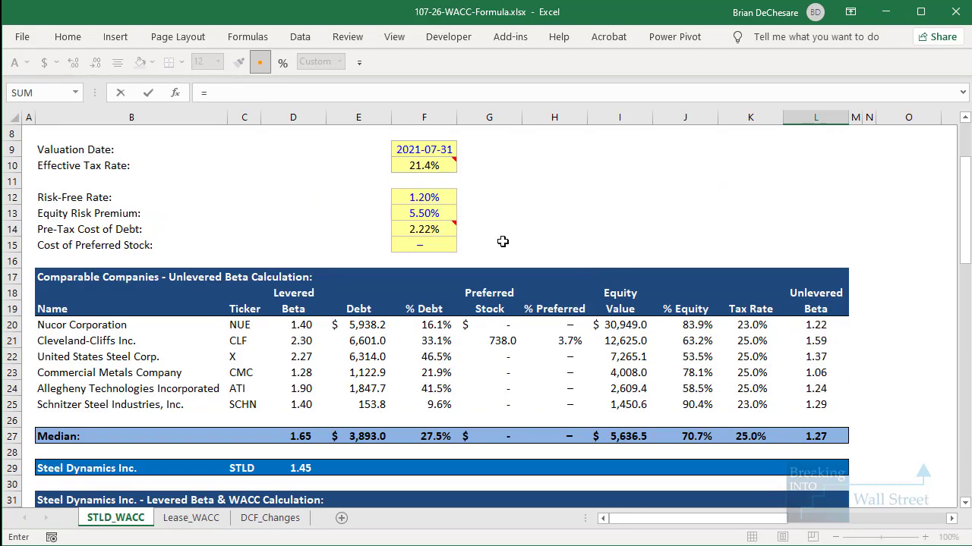
{"action": "left_click", "coordinate": [425, 196]}
{"action": "type", "text": "+"}
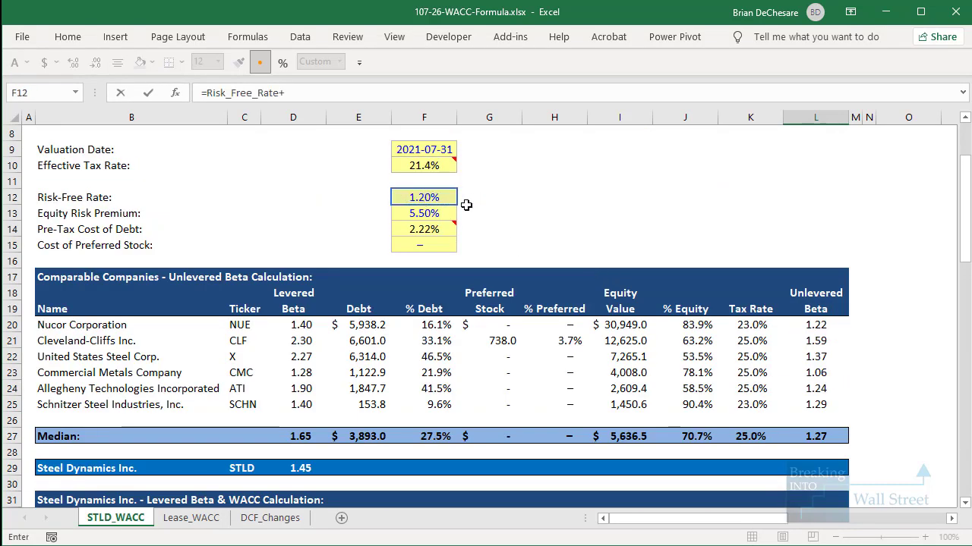
{"action": "left_click", "coordinate": [440, 208]}
{"action": "type", "text": "*"}
{"action": "scroll", "coordinate": [410, 243], "scroll_direction": "down", "scroll_amount": 5}
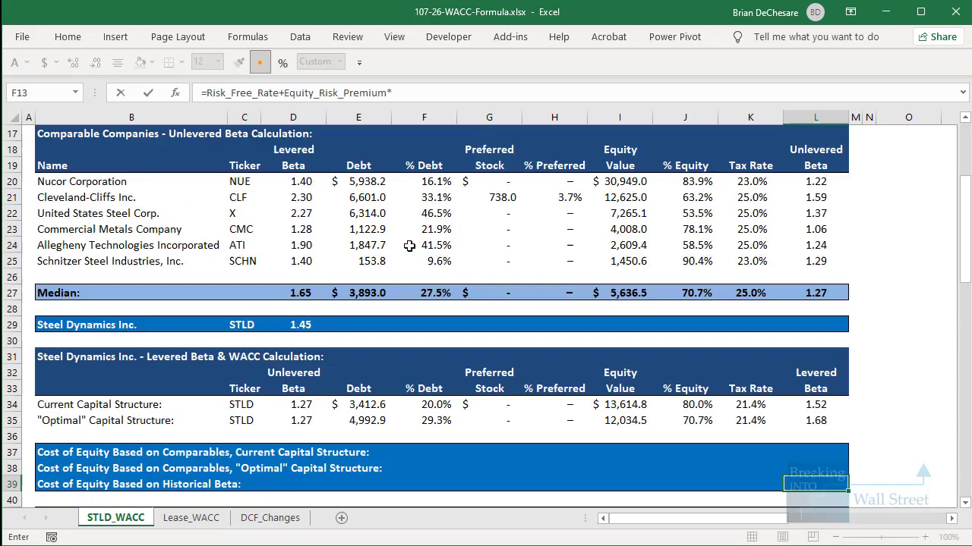
{"action": "left_click", "coordinate": [309, 225]}
{"action": "key", "text": "ctrl+Return"}
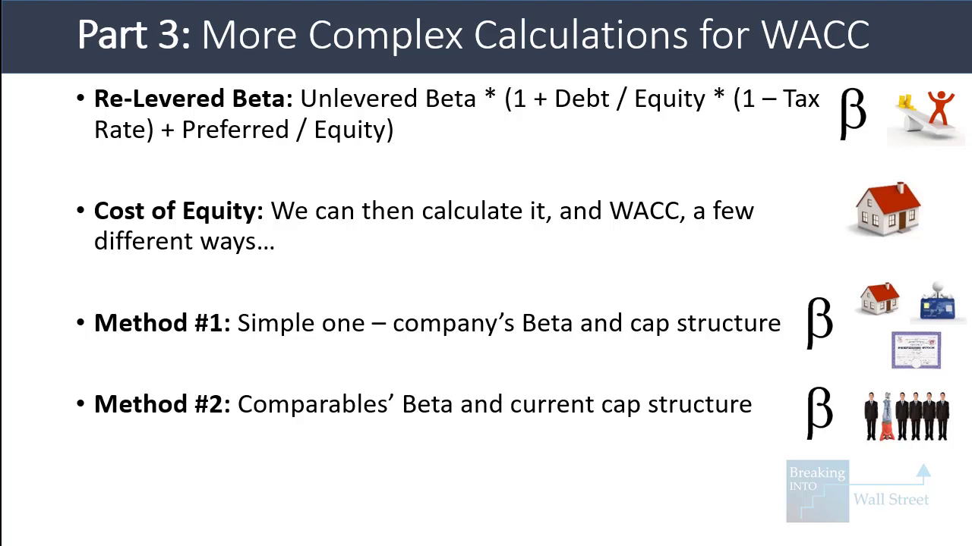
{"action": "left_click_drag", "start_coordinate": [506, 396], "coordinate": [762, 426]}
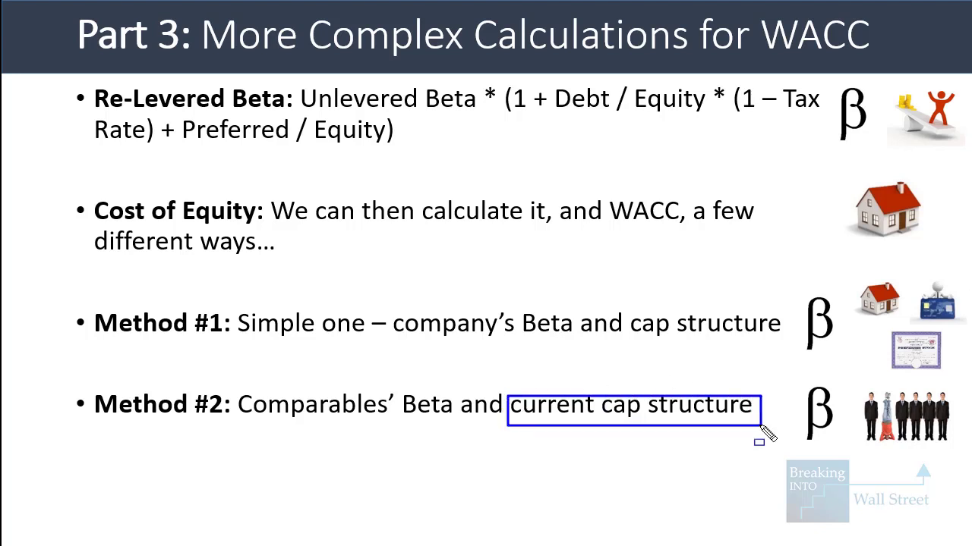
{"action": "key", "text": "Escape"}
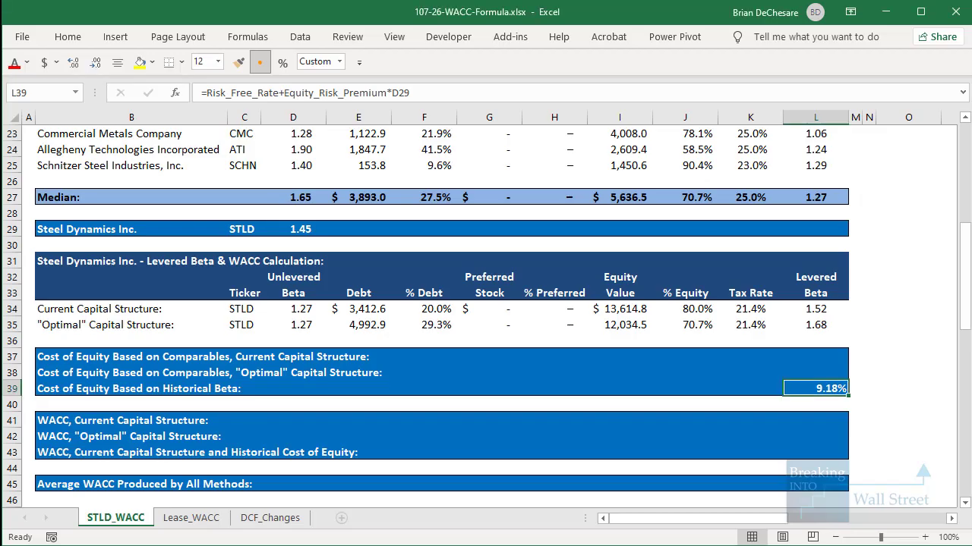
Enter =F12+F13*L34 in L37 with levered beta 1.52, giving 9.55%, then advance the slide.
{"action": "key", "text": "Down"}
{"action": "type", "text": "="}
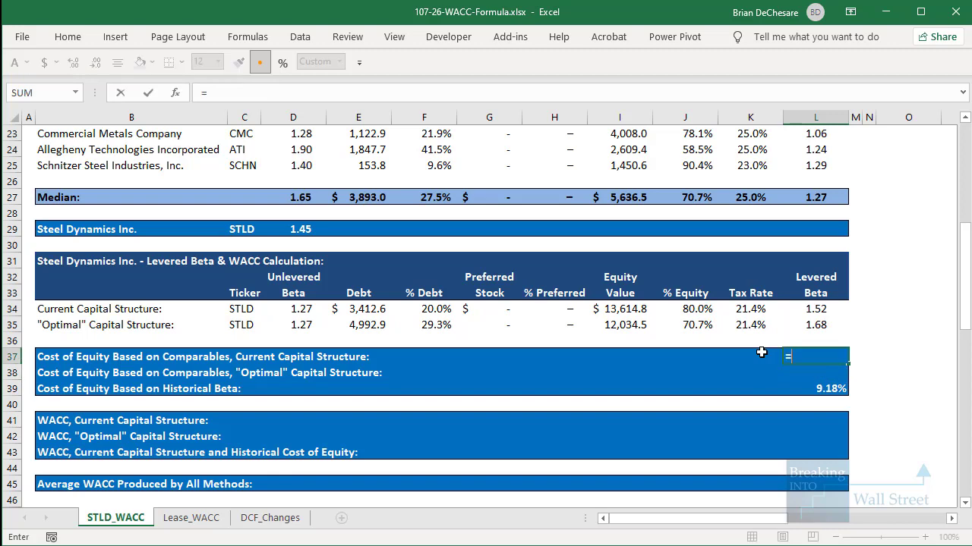
{"action": "scroll", "coordinate": [759, 350], "scroll_direction": "up", "scroll_amount": 5}
{"action": "left_click", "coordinate": [416, 199]}
{"action": "type", "text": "+"}
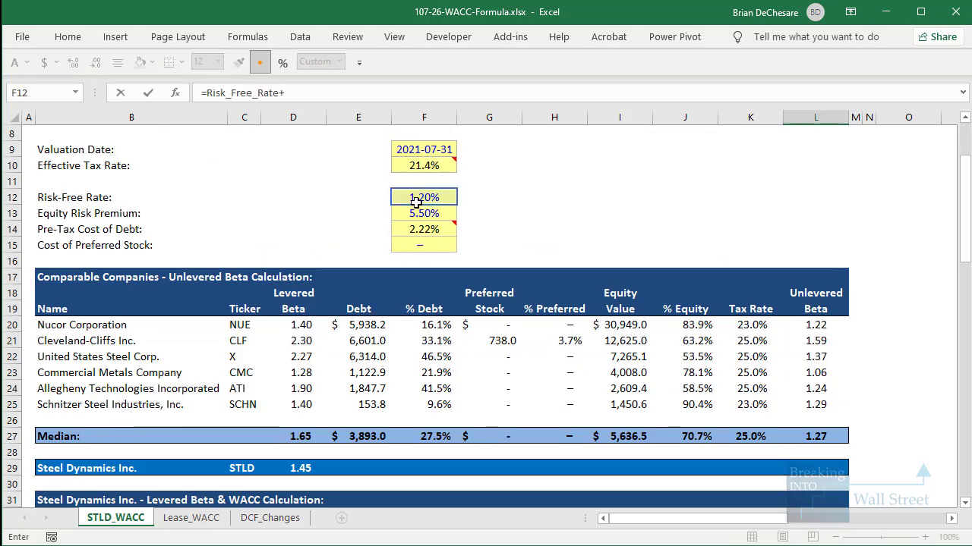
{"action": "left_click", "coordinate": [411, 214]}
{"action": "scroll", "coordinate": [410, 220], "scroll_direction": "down", "scroll_amount": 1}
{"action": "type", "text": "*"}
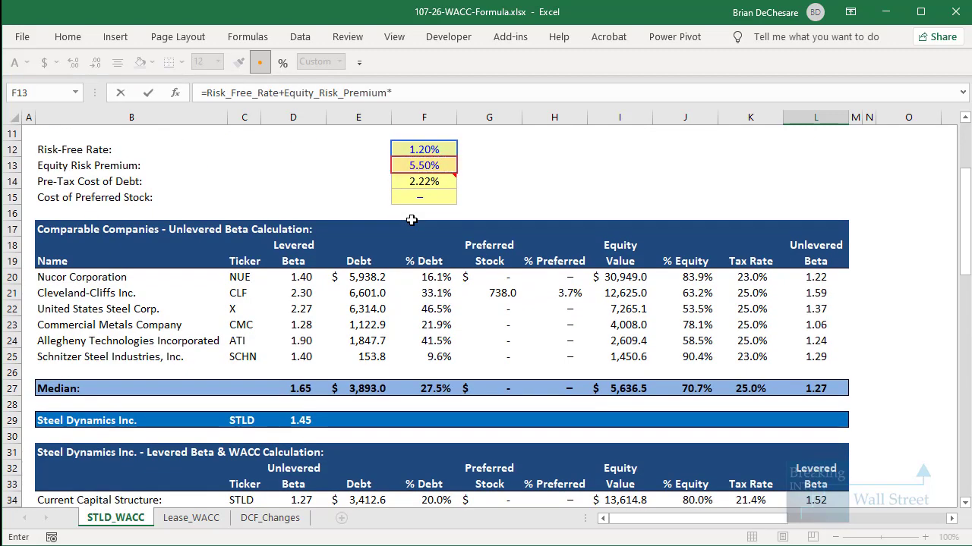
{"action": "scroll", "coordinate": [438, 243], "scroll_direction": "down", "scroll_amount": 4}
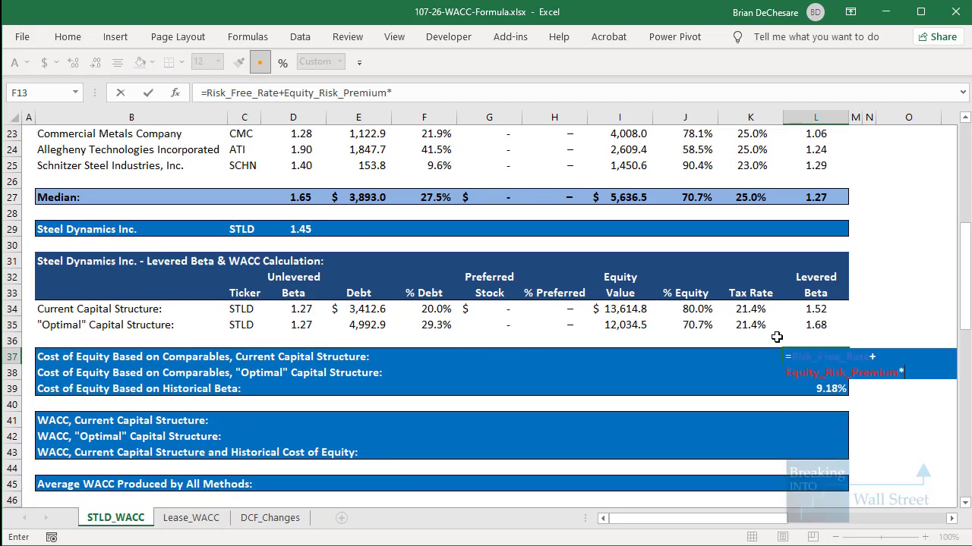
{"action": "left_click", "coordinate": [815, 309]}
{"action": "mouse_move", "coordinate": [417, 335]}
{"action": "left_mouse_down"}
{"action": "mouse_move", "coordinate": [867, 329]}
{"action": "mouse_move", "coordinate": [868, 338]}
{"action": "left_mouse_up"}
{"action": "key", "text": "Escape"}
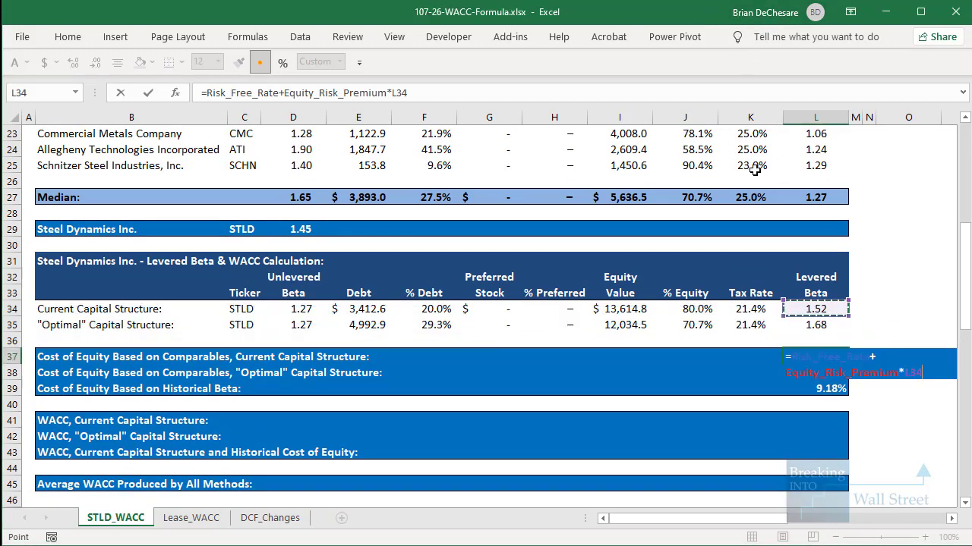
{"action": "key", "text": "ctrl+Return"}
{"action": "key", "text": "Down"}
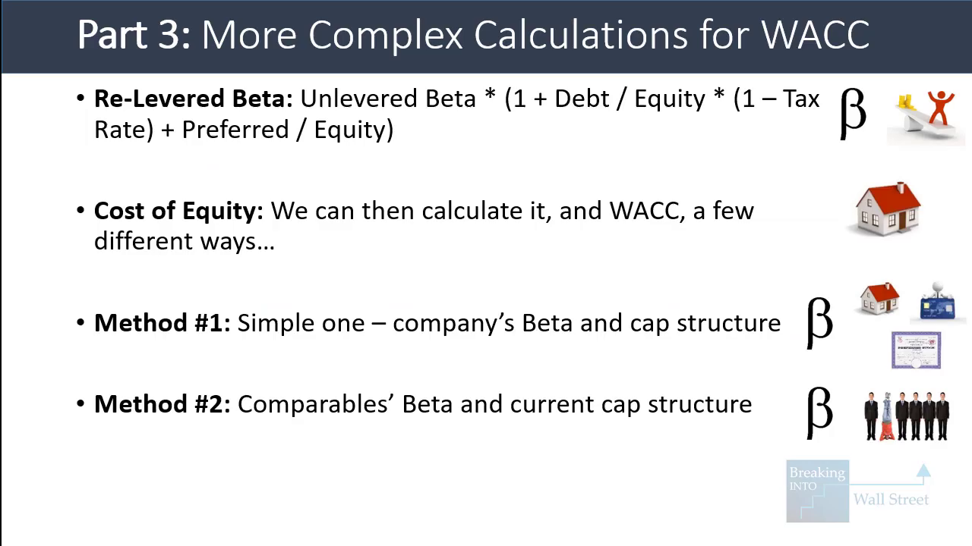
{"action": "key", "text": "Right"}
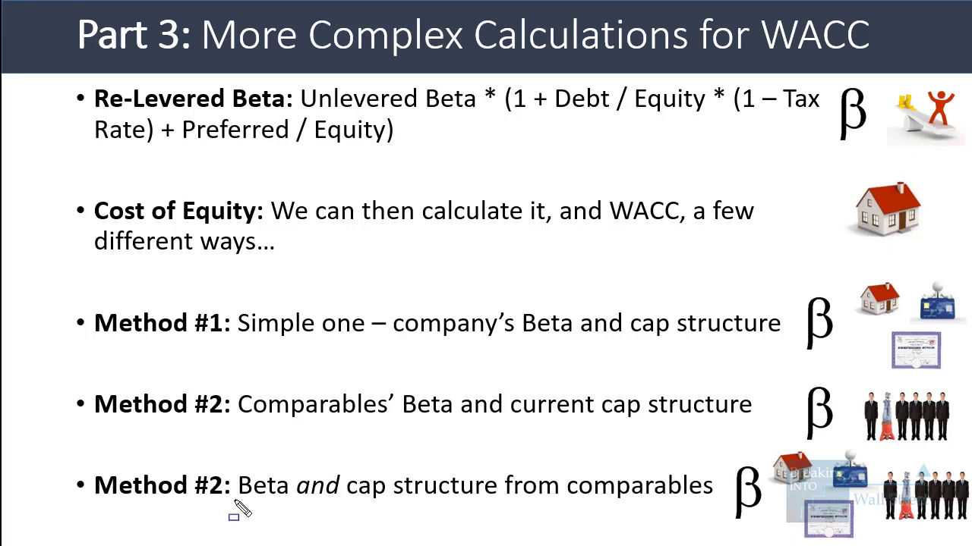
{"action": "left_click_drag", "start_coordinate": [104, 293], "coordinate": [784, 343]}
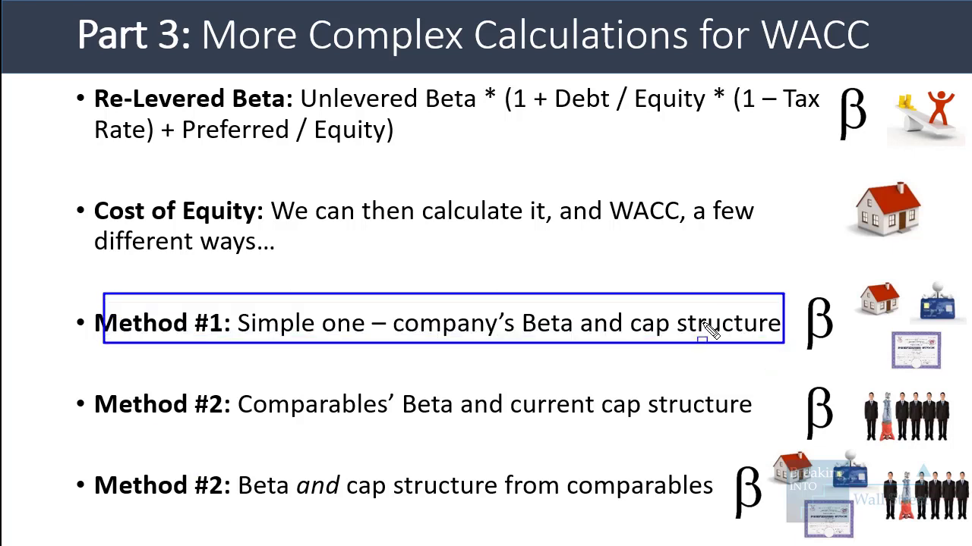
{"action": "key", "text": "e"}
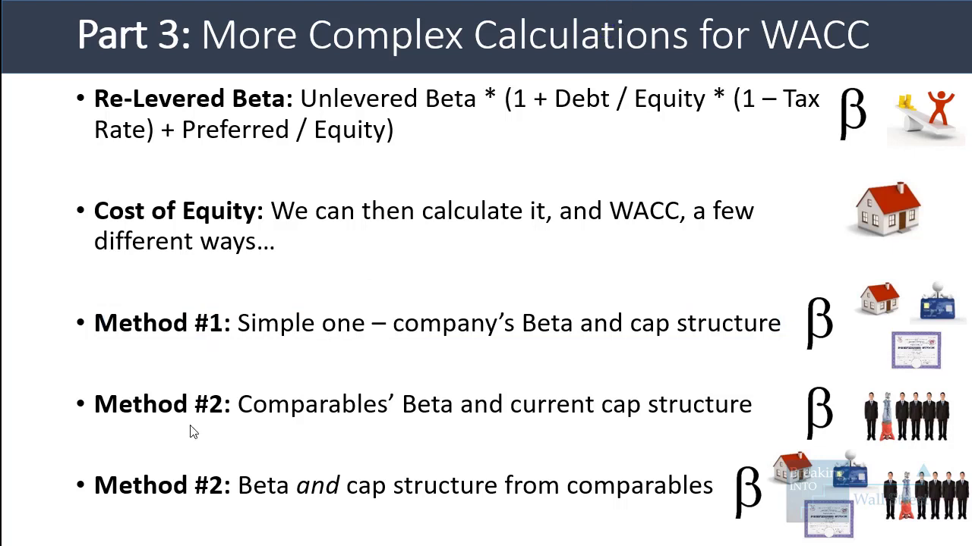
{"action": "left_click_drag", "start_coordinate": [87, 461], "coordinate": [288, 460]}
{"action": "left_click_drag", "start_coordinate": [742, 507], "coordinate": [729, 517]}
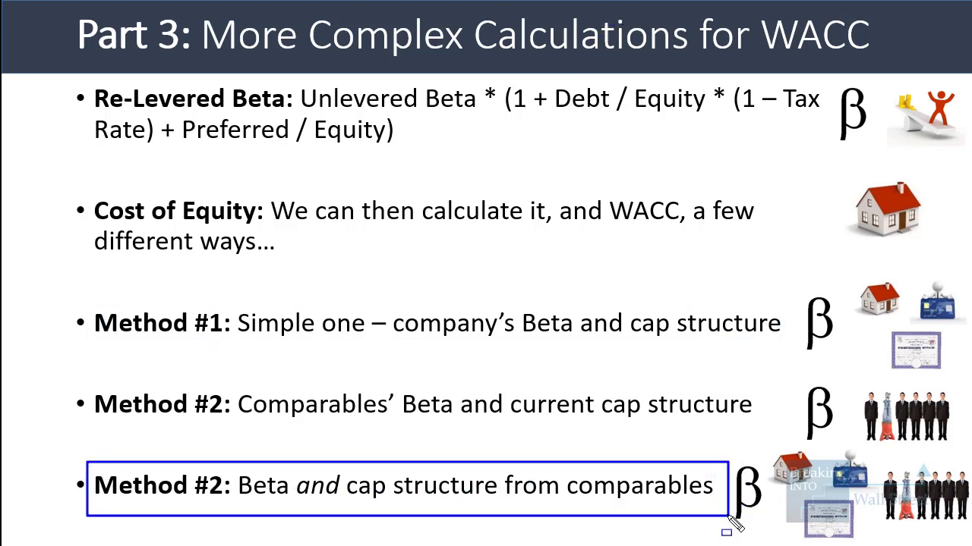
{"action": "key", "text": "Escape"}
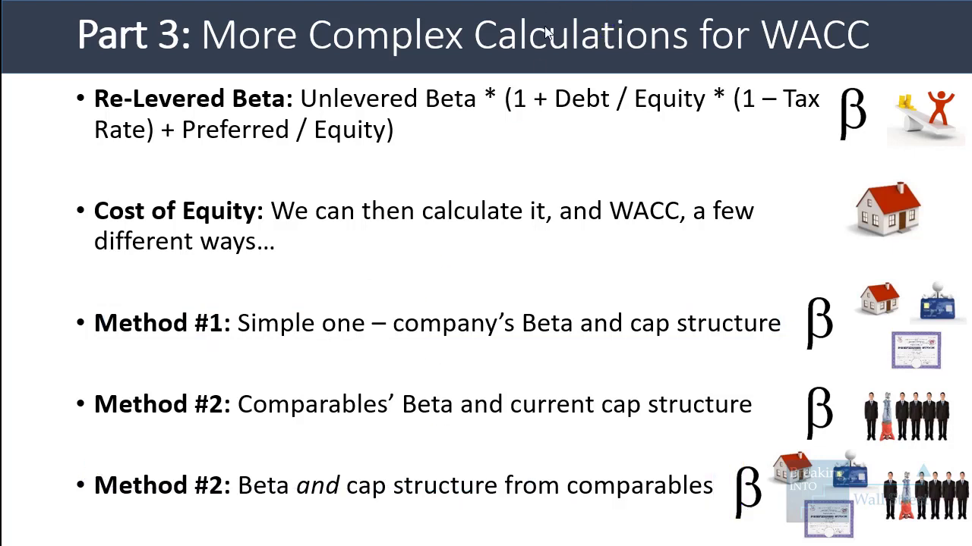
{"action": "left_click_drag", "start_coordinate": [84, 376], "coordinate": [753, 442]}
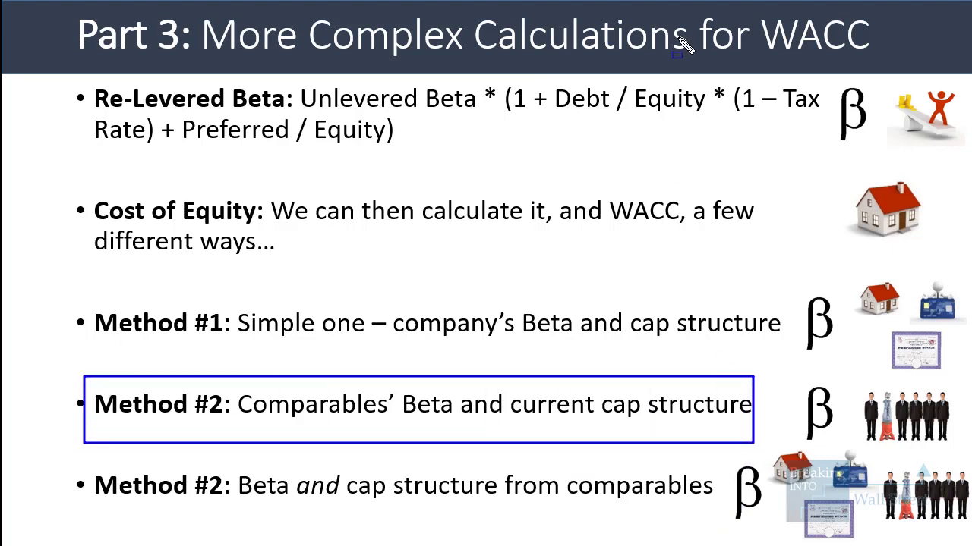
{"action": "key", "text": "Escape"}
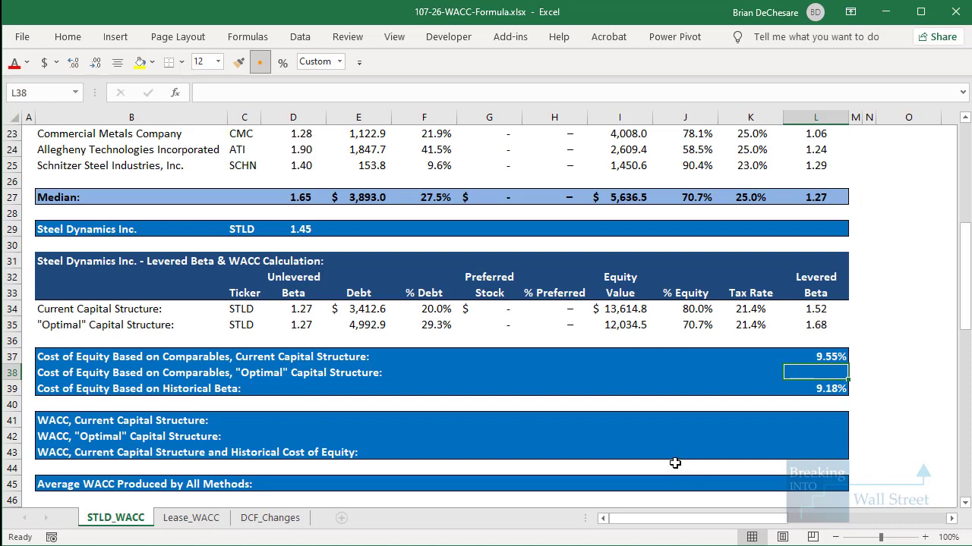
Enter =Risk_Free_Rate+Equity_Risk_Premium*L35 in L38, giving 10.45%.
{"action": "type", "text": "="}
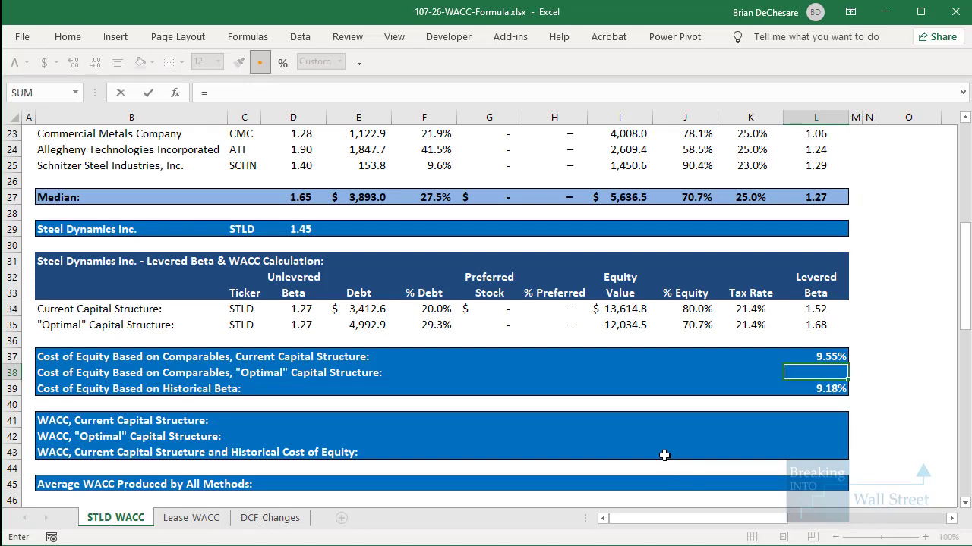
{"action": "scroll", "coordinate": [667, 456], "scroll_direction": "up", "scroll_amount": 7}
{"action": "left_click", "coordinate": [432, 289]}
{"action": "scroll", "coordinate": [436, 289], "scroll_direction": "down", "scroll_amount": 2}
{"action": "type", "text": "+"}
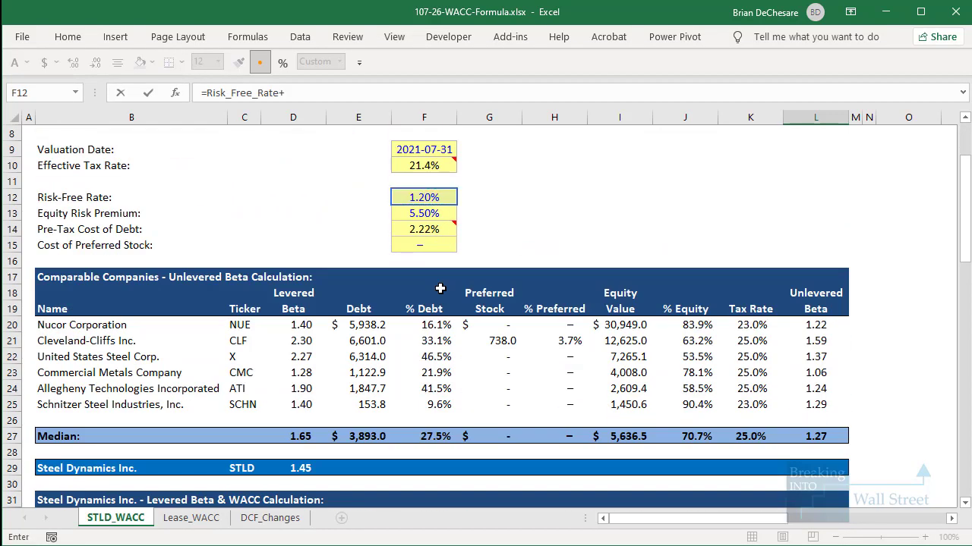
{"action": "left_click", "coordinate": [424, 209]}
{"action": "scroll", "coordinate": [474, 234], "scroll_direction": "down", "scroll_amount": 3}
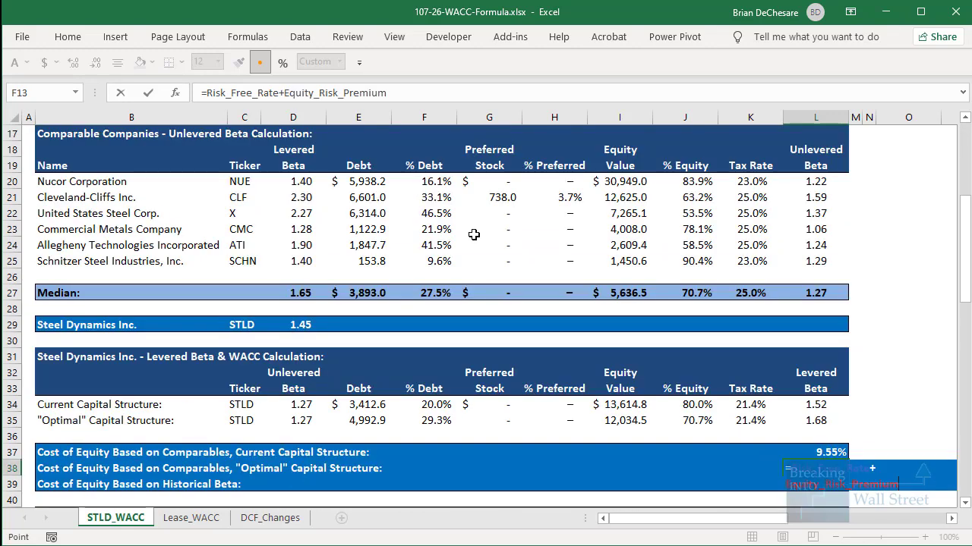
{"action": "type", "text": "*"}
{"action": "scroll", "coordinate": [473, 234], "scroll_direction": "down", "scroll_amount": 2}
{"action": "left_click", "coordinate": [812, 324]}
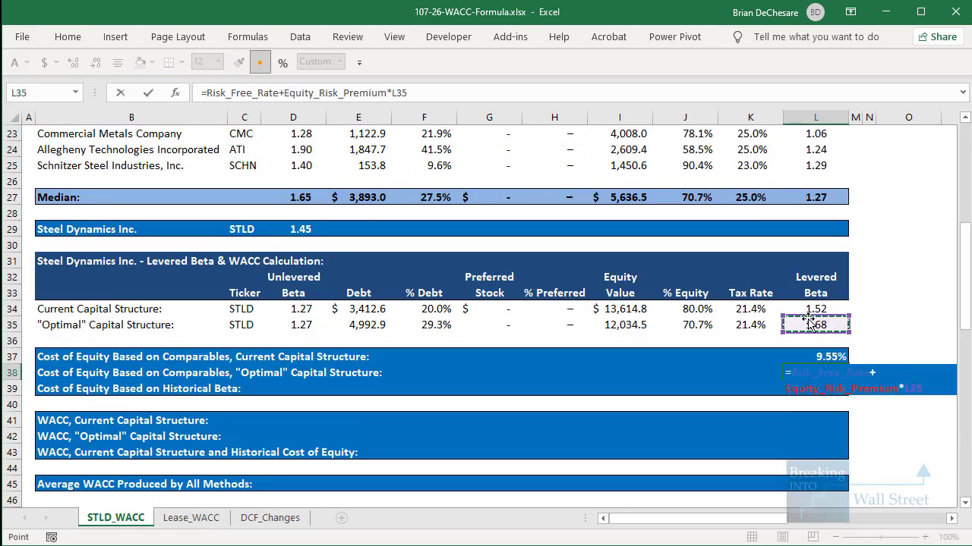
{"action": "scroll", "coordinate": [488, 318], "scroll_direction": "down", "scroll_amount": 1}
{"action": "scroll", "coordinate": [488, 317], "scroll_direction": "down", "scroll_amount": 1}
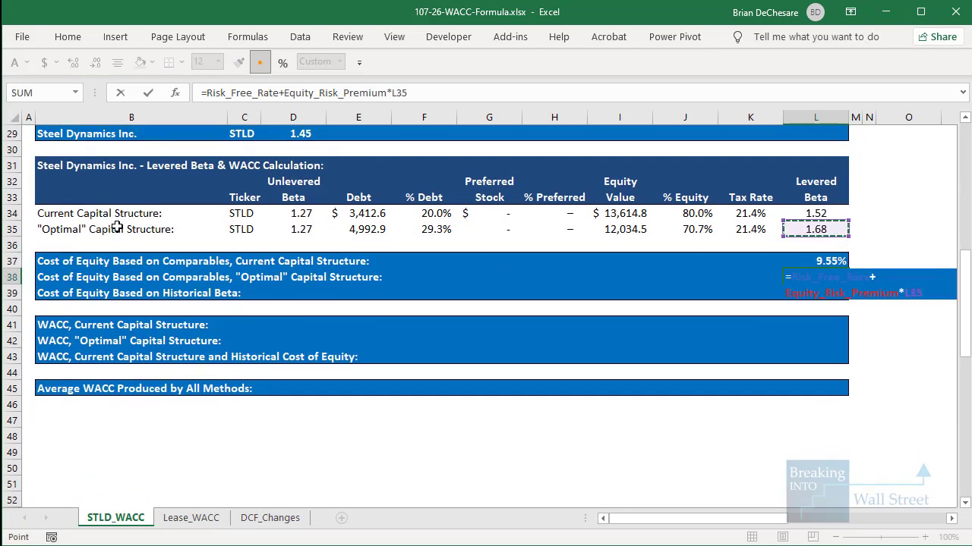
{"action": "mouse_move", "coordinate": [38, 218]}
{"action": "left_mouse_down"}
{"action": "mouse_move", "coordinate": [870, 257]}
{"action": "mouse_move", "coordinate": [872, 245]}
{"action": "left_mouse_up"}
{"action": "key", "text": "ctrl+Return"}
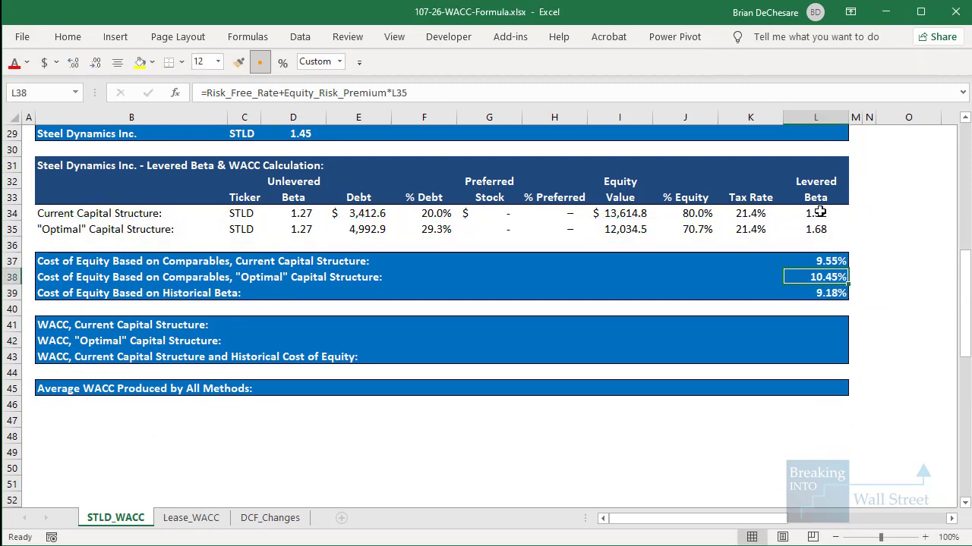
{"action": "key", "text": "Down"}
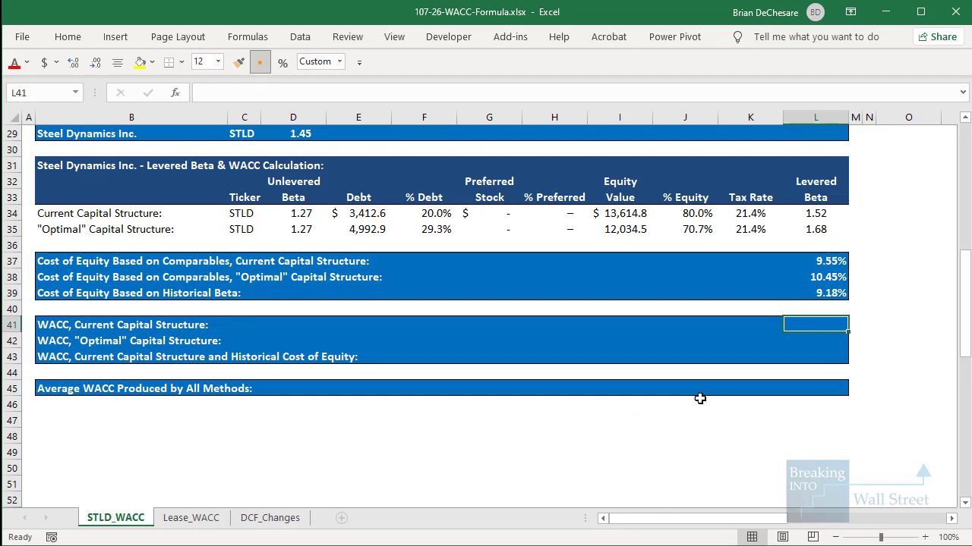
Enter the current-structure WACC in L41 as =L37*J34+Cost_of_Debt*F34*(1-K34)+Cost_of_Preferred*H34, giving 7.98%.
{"action": "scroll", "coordinate": [476, 273], "scroll_direction": "up", "scroll_amount": 1}
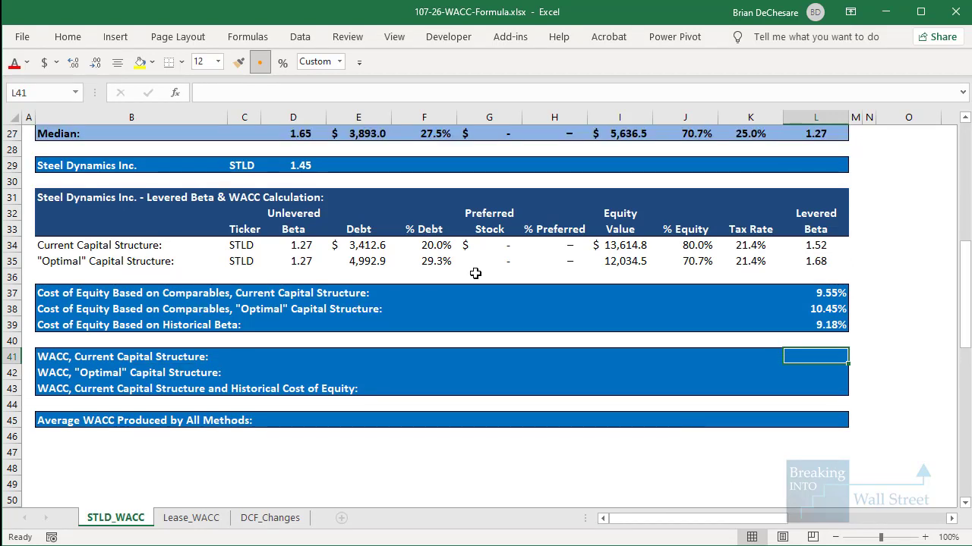
{"action": "type", "text": "="}
{"action": "key", "text": "Up"}
{"action": "key", "text": "Up"}
{"action": "key", "text": "Up"}
{"action": "key", "text": "Up"}
{"action": "type", "text": "*"}
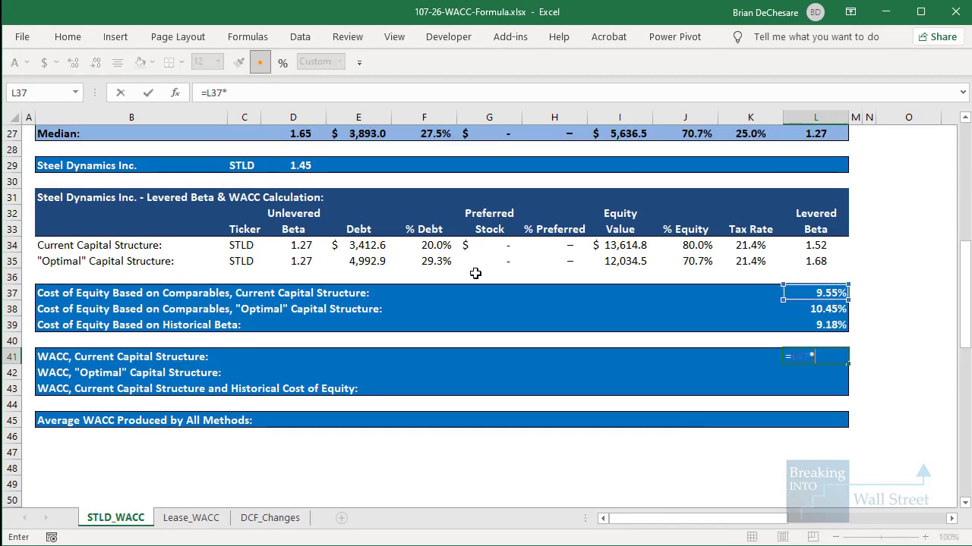
{"action": "left_click", "coordinate": [676, 245]}
{"action": "type", "text": "+"}
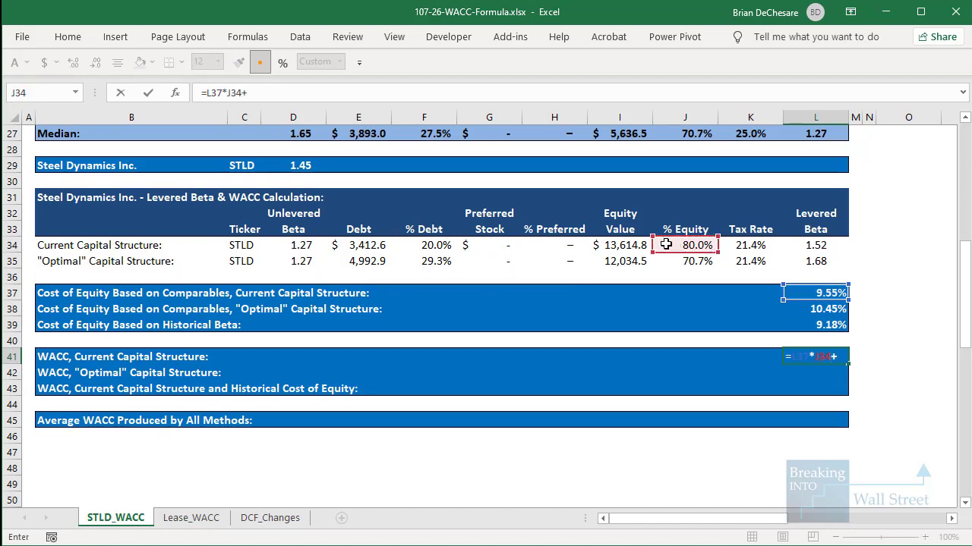
{"action": "scroll", "coordinate": [665, 244], "scroll_direction": "up", "scroll_amount": 7}
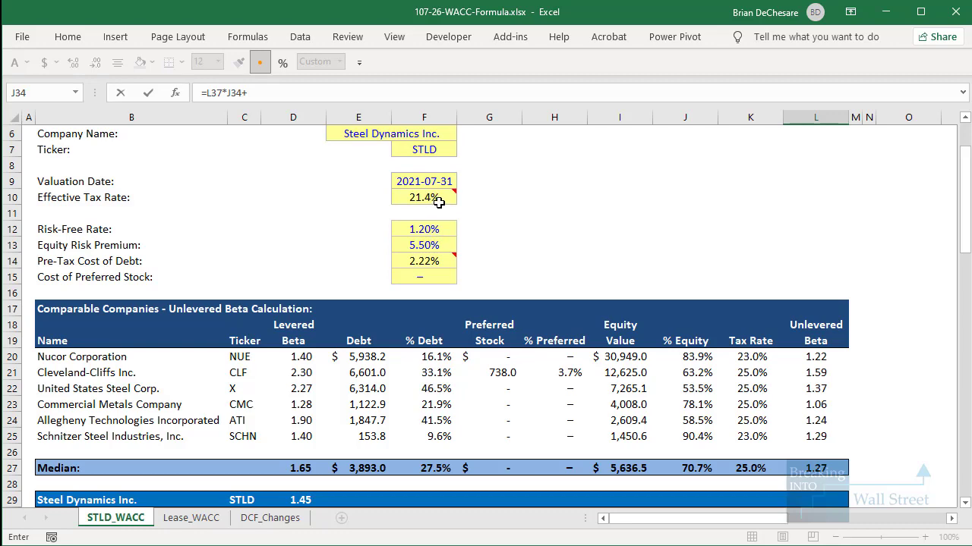
{"action": "left_click", "coordinate": [437, 263]}
{"action": "scroll", "coordinate": [579, 261], "scroll_direction": "down", "scroll_amount": 7}
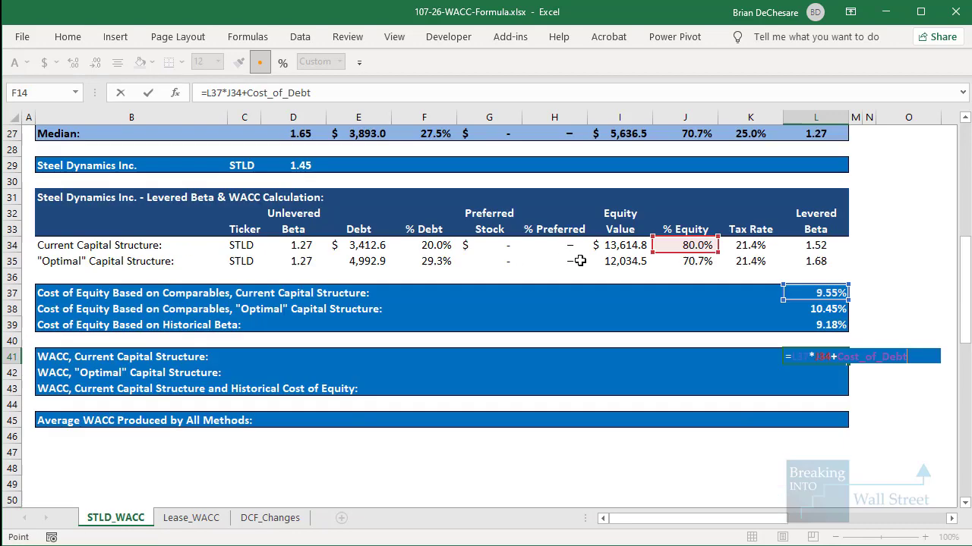
{"action": "type", "text": "*"}
{"action": "left_click", "coordinate": [445, 246]}
{"action": "type", "text": "*("}
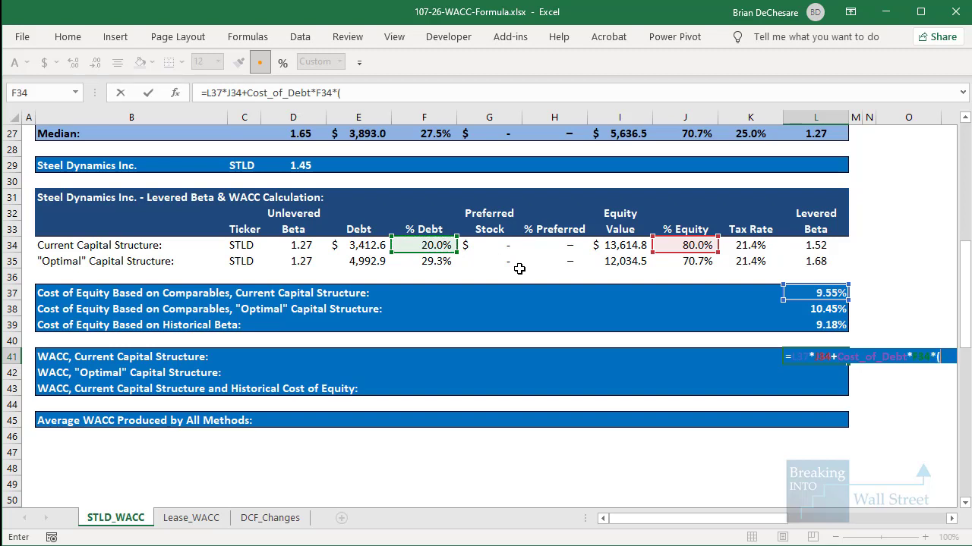
{"action": "type", "text": "1-"}
{"action": "left_click", "coordinate": [732, 245]}
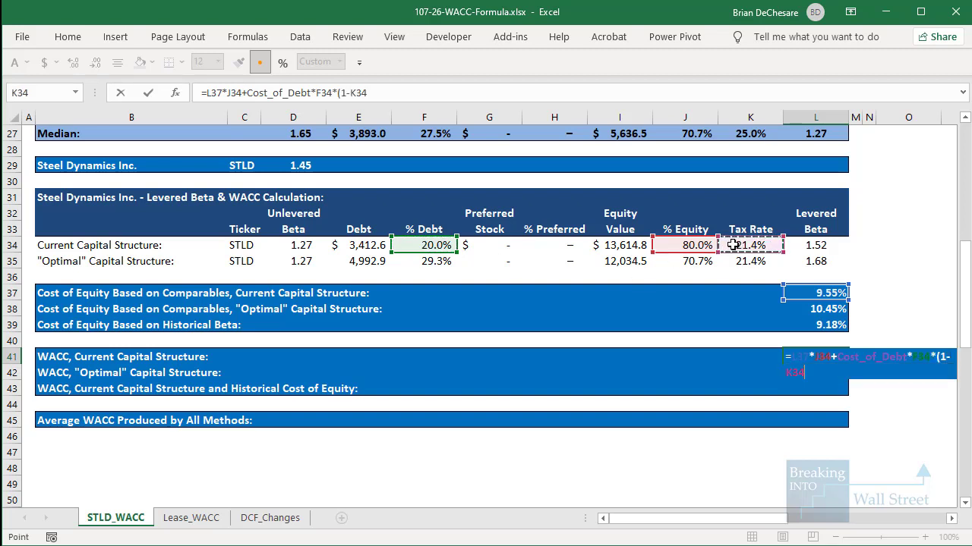
{"action": "type", "text": ")+"}
{"action": "scroll", "coordinate": [497, 260], "scroll_direction": "up", "scroll_amount": 9}
{"action": "left_click", "coordinate": [438, 323]}
{"action": "scroll", "coordinate": [460, 315], "scroll_direction": "down", "scroll_amount": 9}
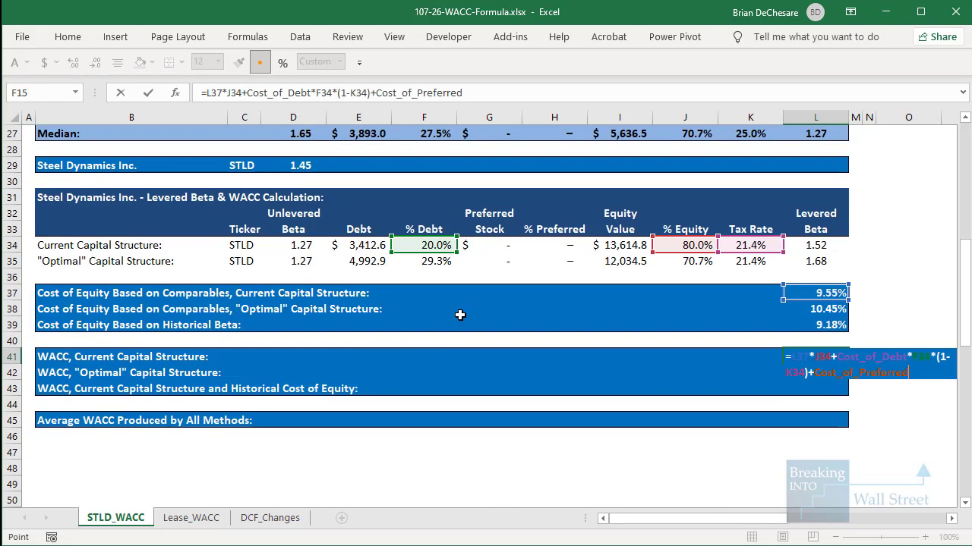
{"action": "left_click", "coordinate": [540, 245]}
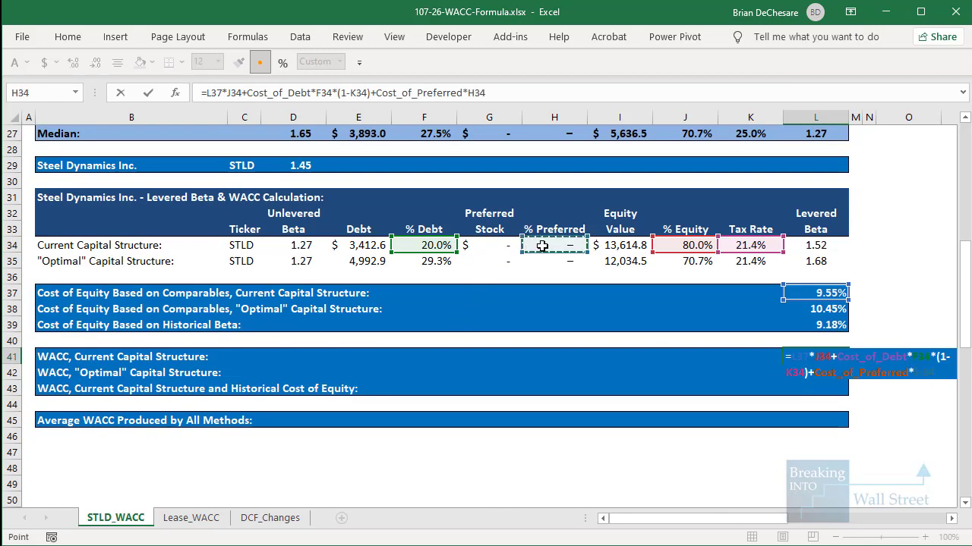
{"action": "key", "text": "Return"}
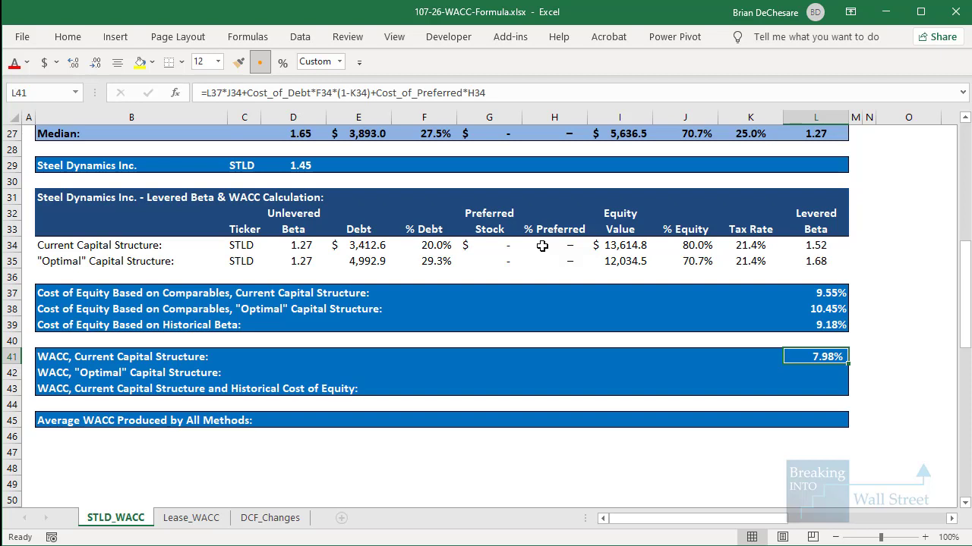
Enter the Optimal-structure WACC in L42 using L38, J35, F35, K35 and H35, giving 7.90%.
{"action": "key", "text": "Down"}
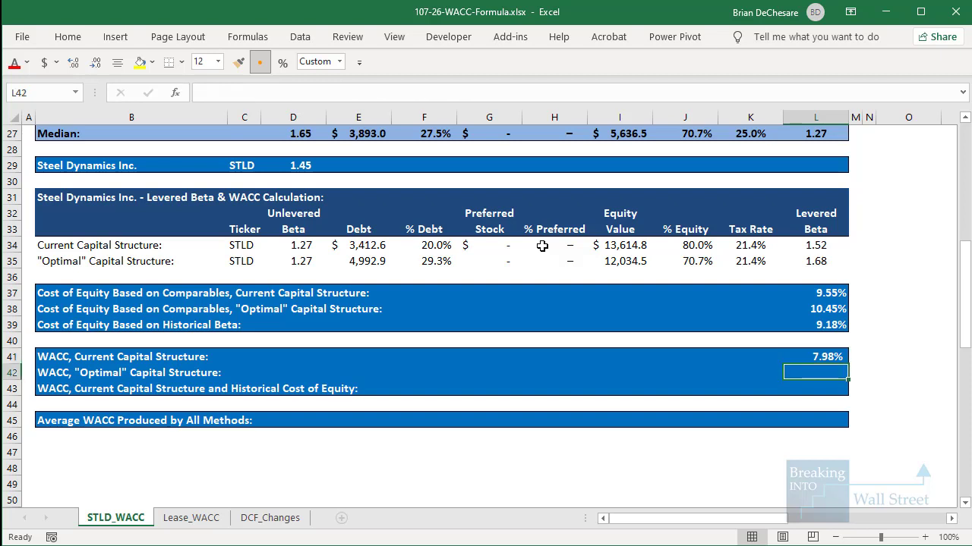
{"action": "type", "text": "="}
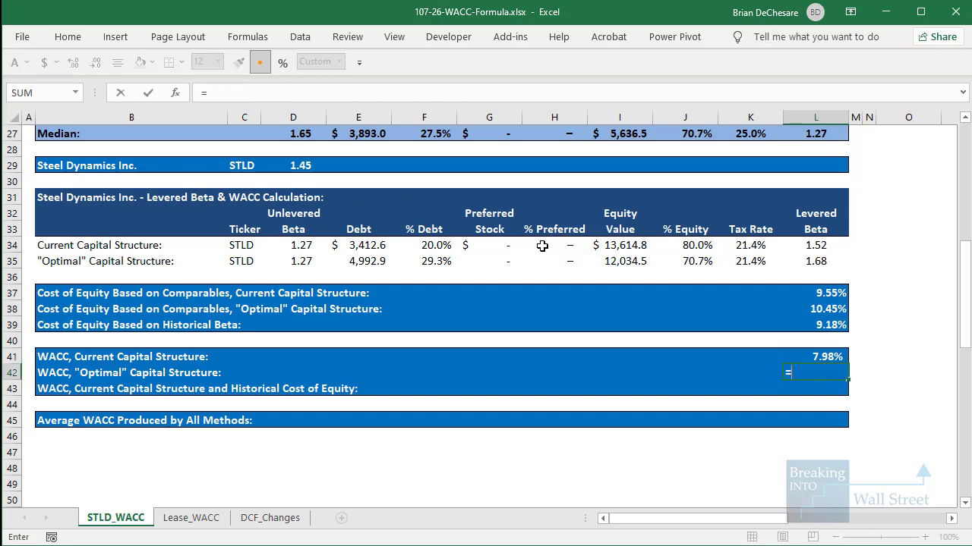
{"action": "left_click", "coordinate": [829, 307]}
{"action": "type", "text": "*"}
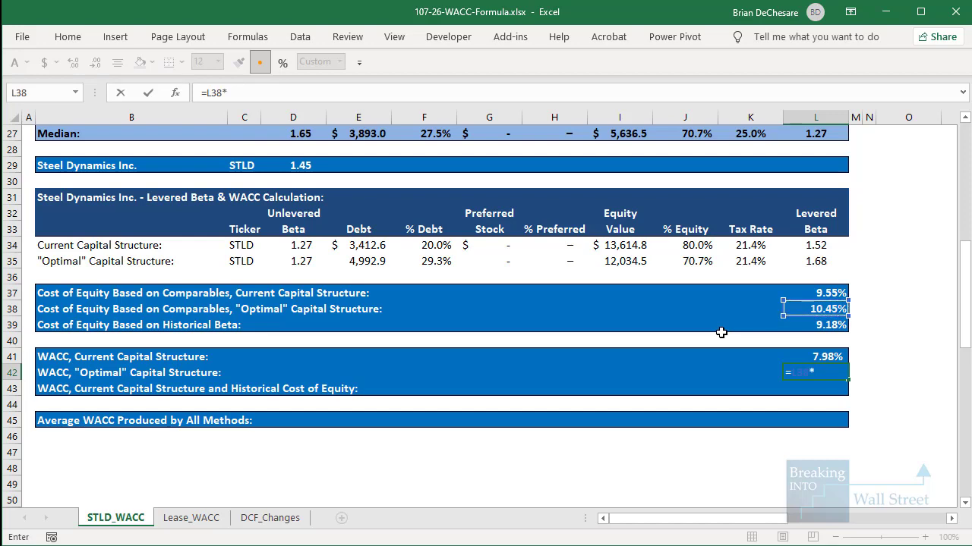
{"action": "left_click", "coordinate": [692, 261]}
{"action": "type", "text": "+"}
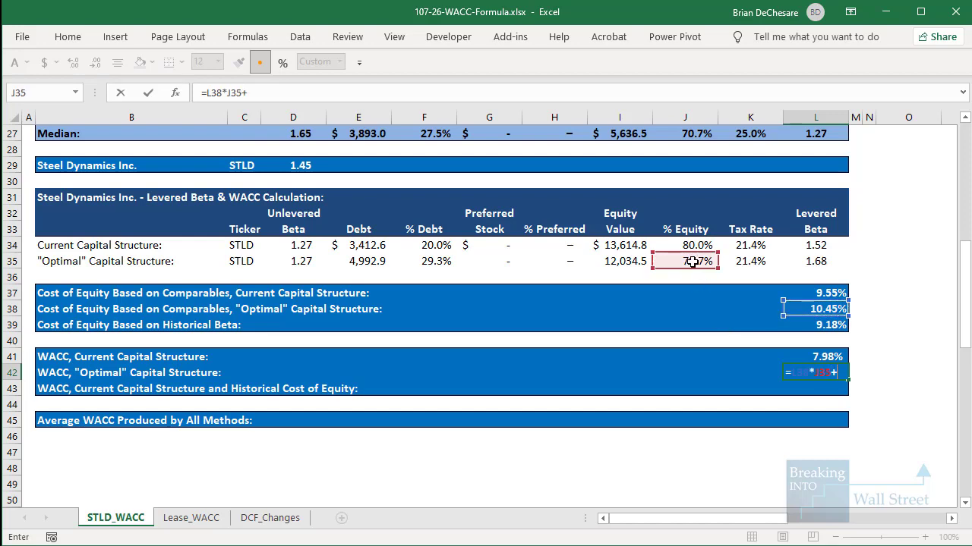
{"action": "scroll", "coordinate": [440, 281], "scroll_direction": "up", "scroll_amount": 8}
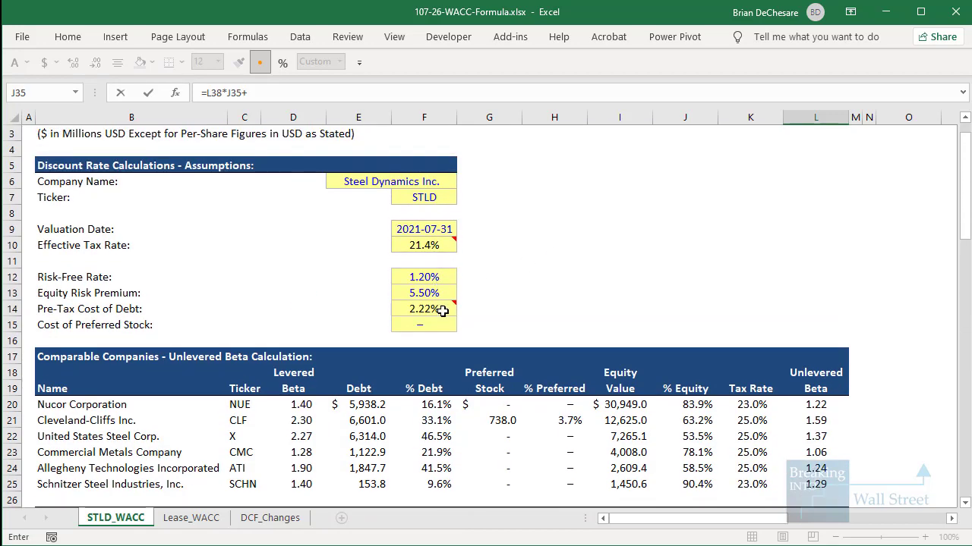
{"action": "left_click", "coordinate": [445, 308]}
{"action": "scroll", "coordinate": [455, 307], "scroll_direction": "down", "scroll_amount": 3}
{"action": "type", "text": "*"}
{"action": "scroll", "coordinate": [487, 308], "scroll_direction": "down", "scroll_amount": 6}
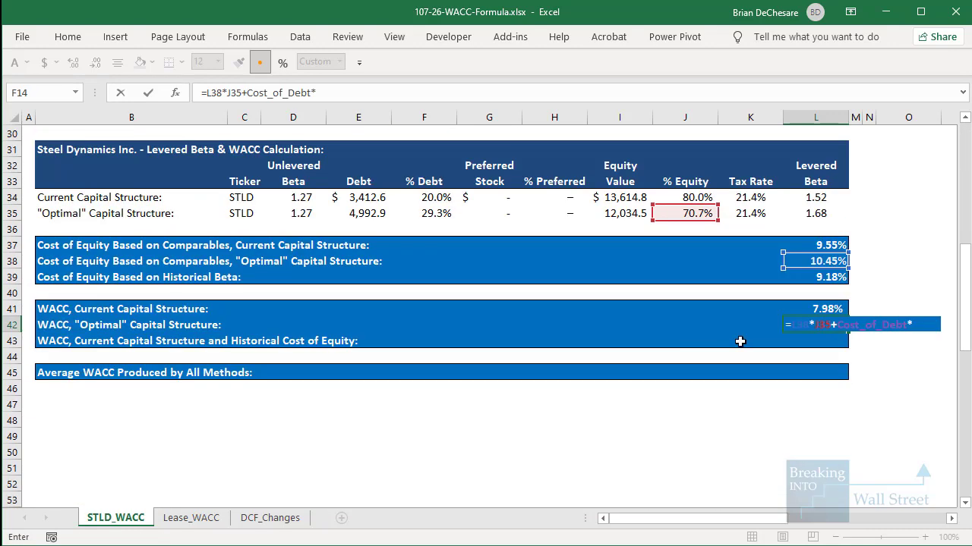
{"action": "left_click", "coordinate": [439, 215]}
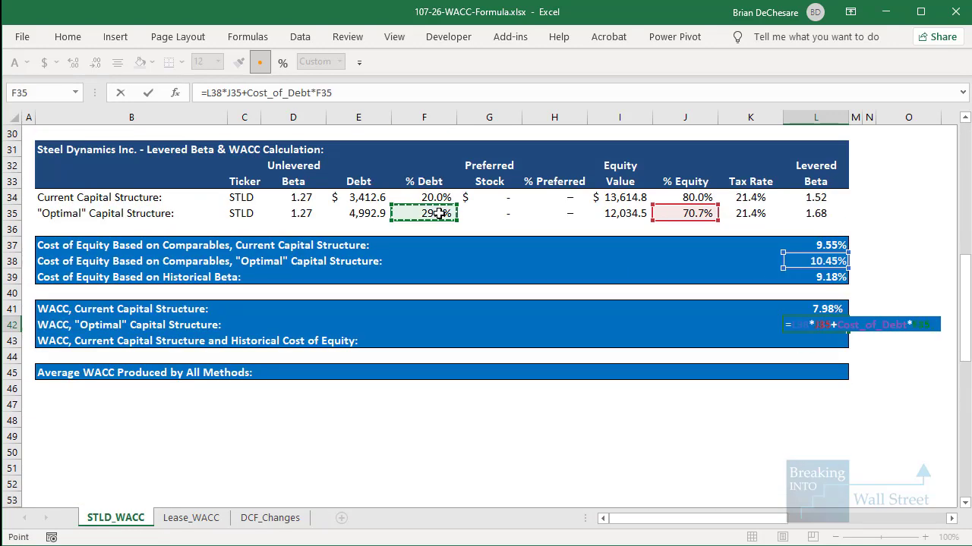
{"action": "type", "text": "*(1-"}
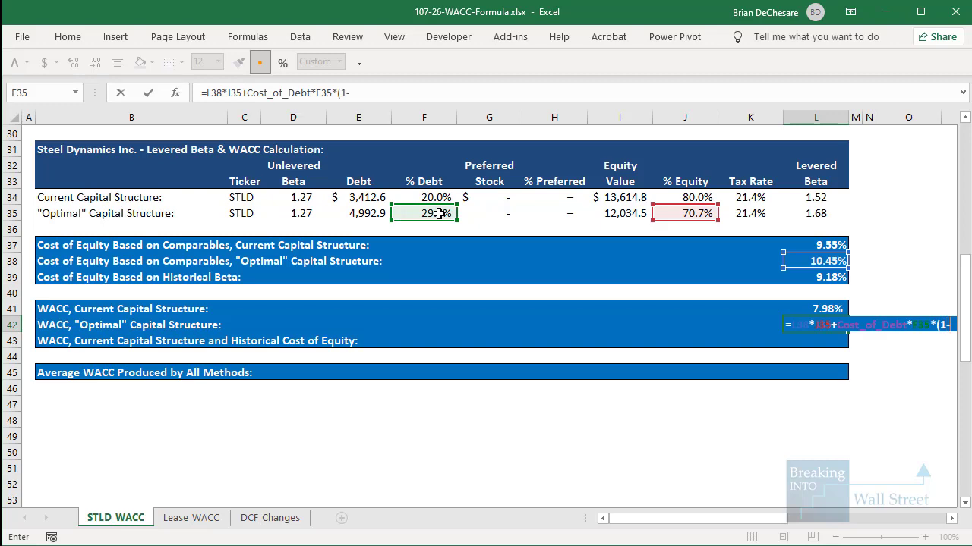
{"action": "left_click", "coordinate": [766, 217]}
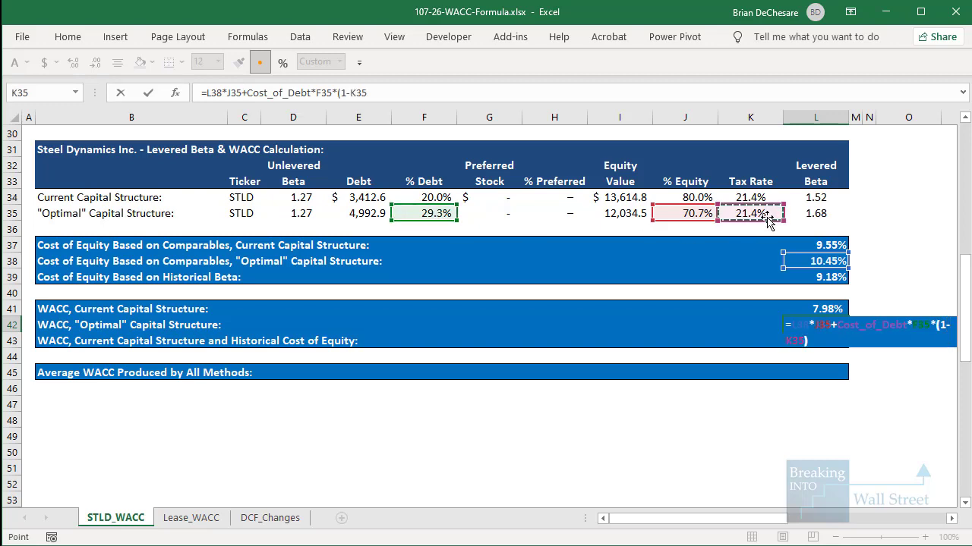
{"action": "type", "text": ")+"}
{"action": "scroll", "coordinate": [426, 351], "scroll_direction": "up", "scroll_amount": 10}
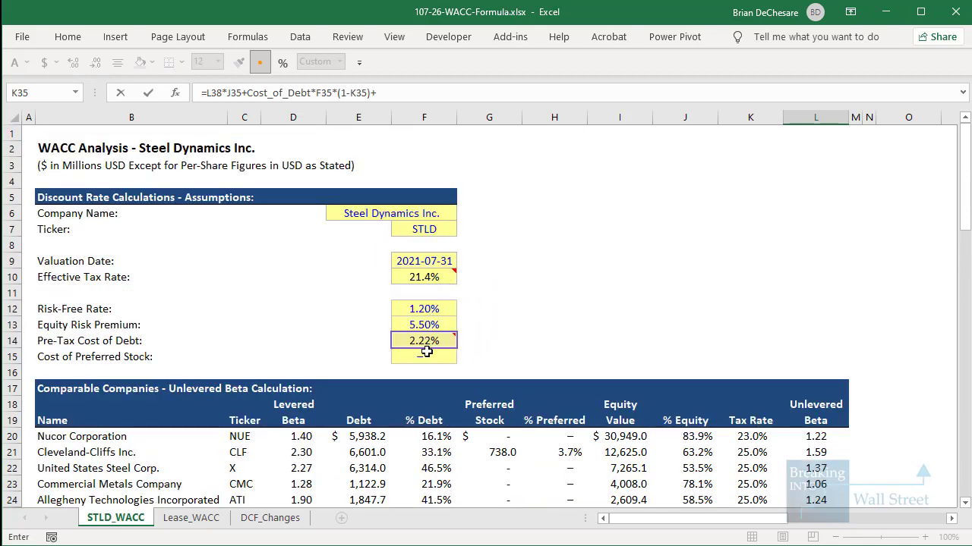
{"action": "left_click", "coordinate": [427, 352]}
{"action": "scroll", "coordinate": [672, 356], "scroll_direction": "down", "scroll_amount": 8}
{"action": "type", "text": "*"}
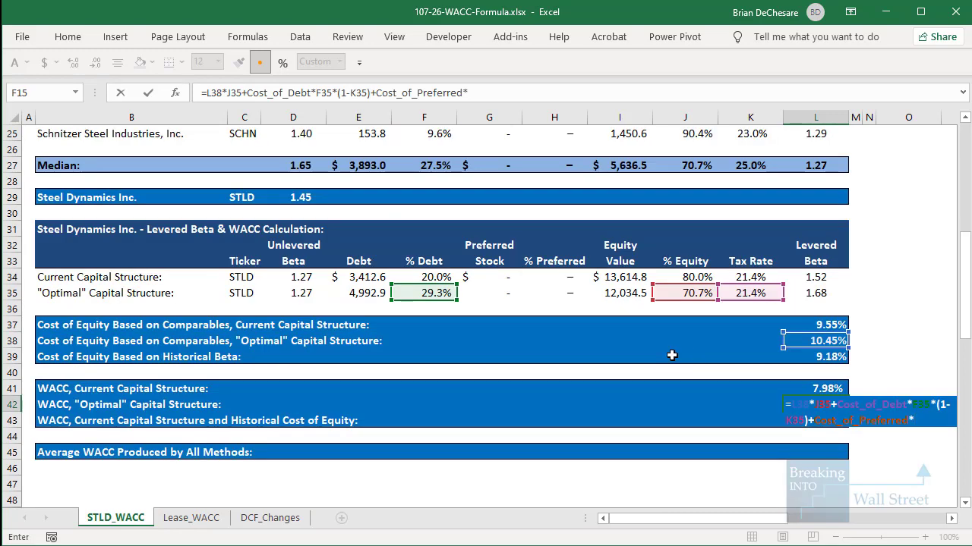
{"action": "left_click", "coordinate": [566, 295]}
{"action": "scroll", "coordinate": [567, 296], "scroll_direction": "down", "scroll_amount": 2}
{"action": "key", "text": "Return"}
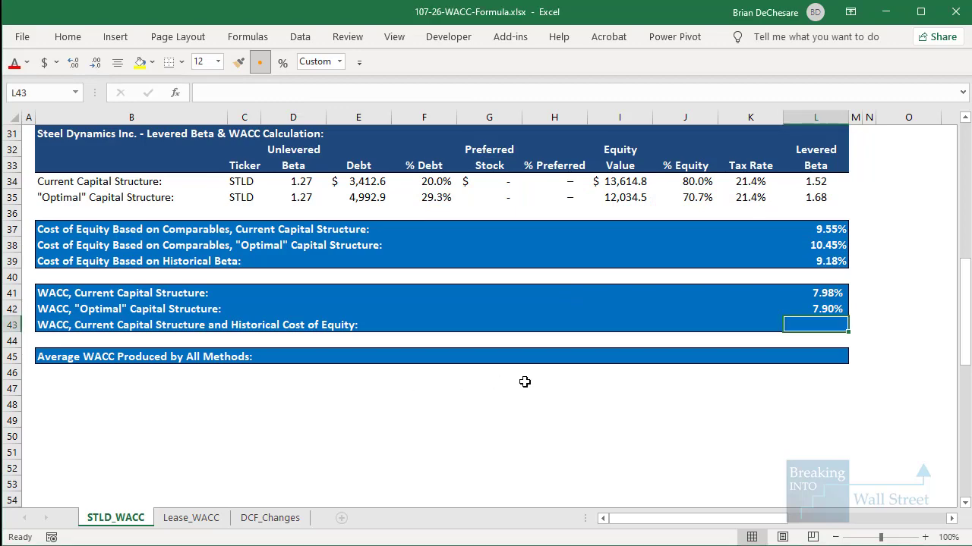
Enter =L39*J34+Cost_of_Debt*F34*(1-K34)+Cost_of_Preferred*H34 in L43 for the historical cost-of-equity WACC.
{"action": "type", "text": "="}
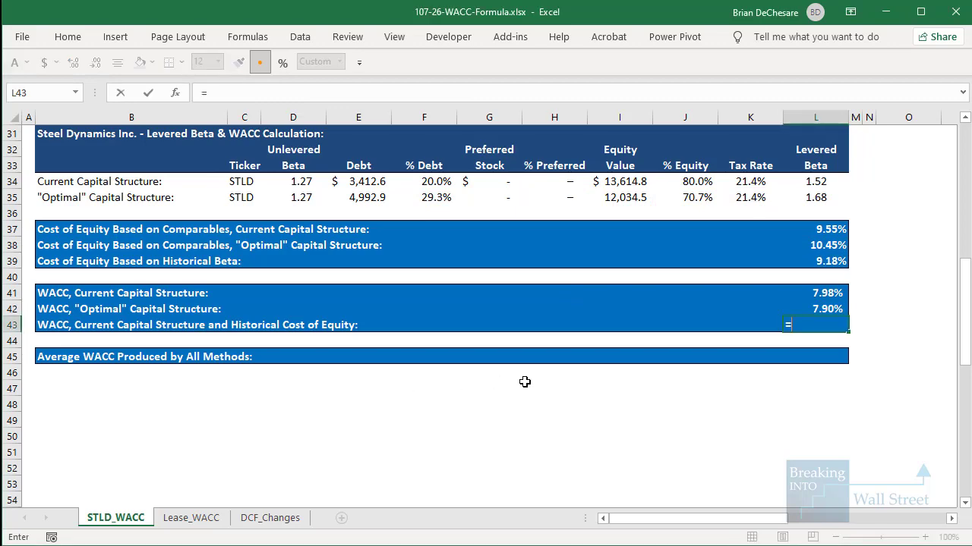
{"action": "scroll", "coordinate": [522, 380], "scroll_direction": "up", "scroll_amount": 5}
{"action": "scroll", "coordinate": [521, 380], "scroll_direction": "down", "scroll_amount": 1}
{"action": "scroll", "coordinate": [486, 341], "scroll_direction": "up", "scroll_amount": 4}
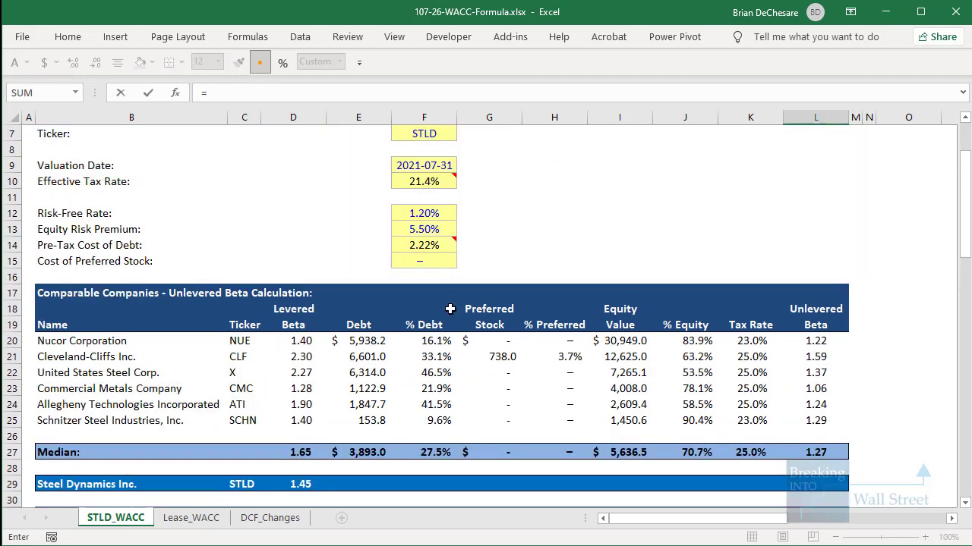
{"action": "scroll", "coordinate": [451, 309], "scroll_direction": "down", "scroll_amount": 3}
{"action": "scroll", "coordinate": [452, 309], "scroll_direction": "down", "scroll_amount": 3}
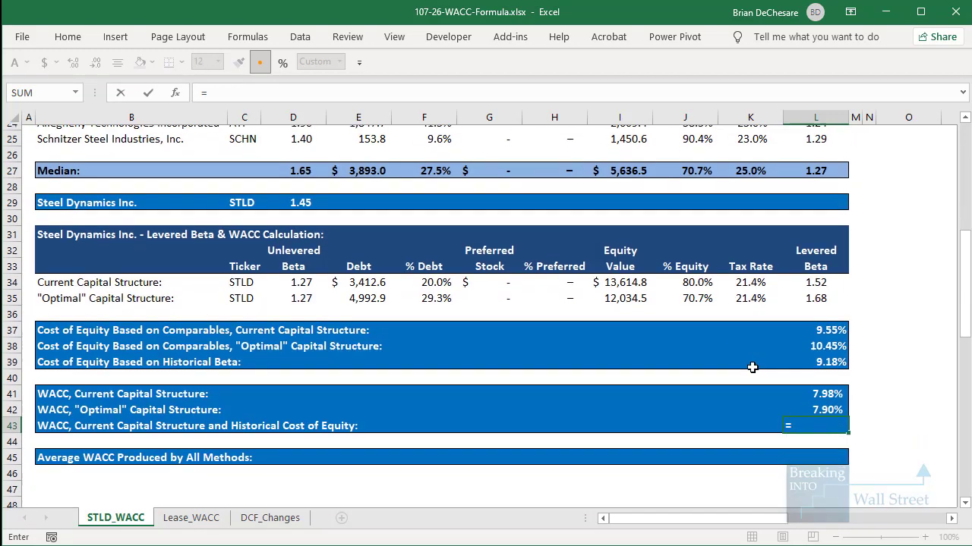
{"action": "left_click", "coordinate": [842, 362]}
{"action": "scroll", "coordinate": [698, 360], "scroll_direction": "down", "scroll_amount": 1}
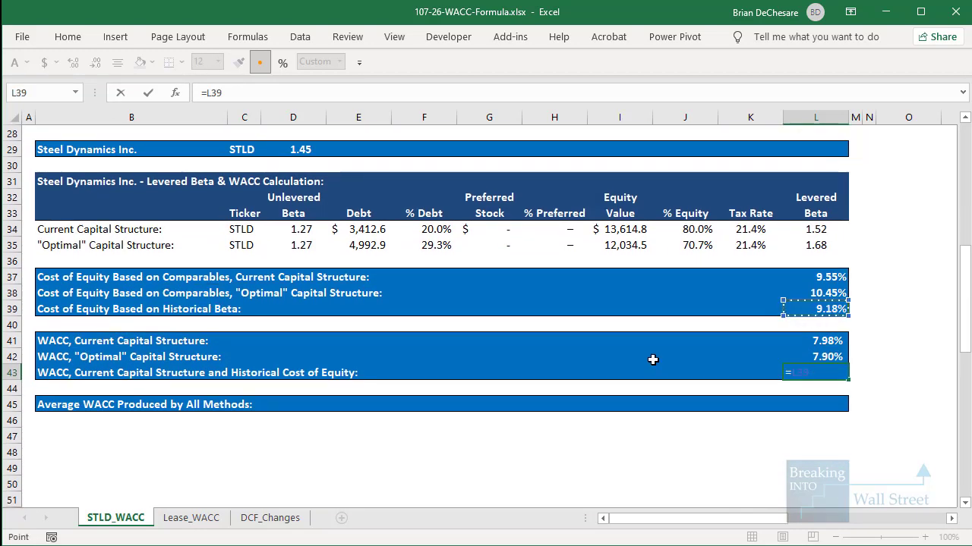
{"action": "type", "text": "*"}
{"action": "left_click", "coordinate": [703, 229]}
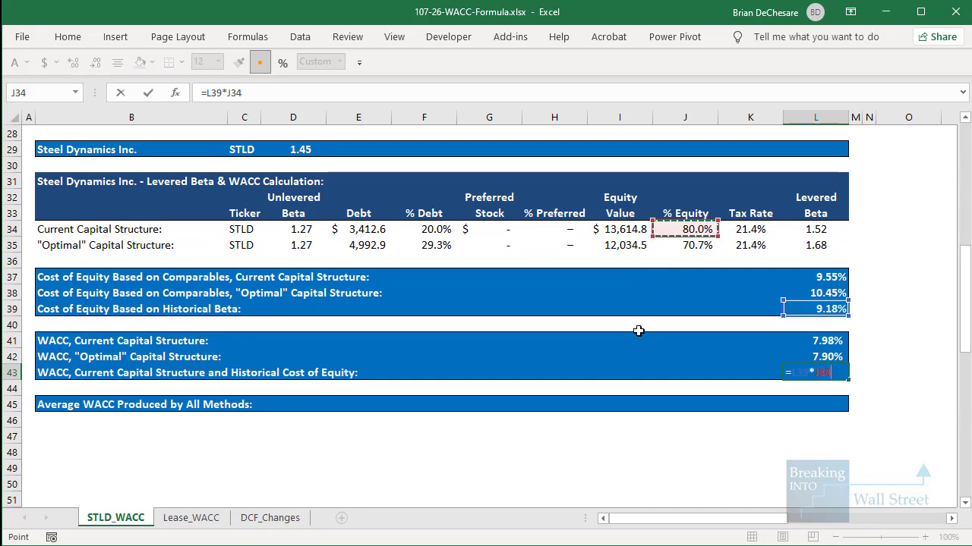
{"action": "type", "text": "+"}
{"action": "scroll", "coordinate": [499, 247], "scroll_direction": "up", "scroll_amount": 8}
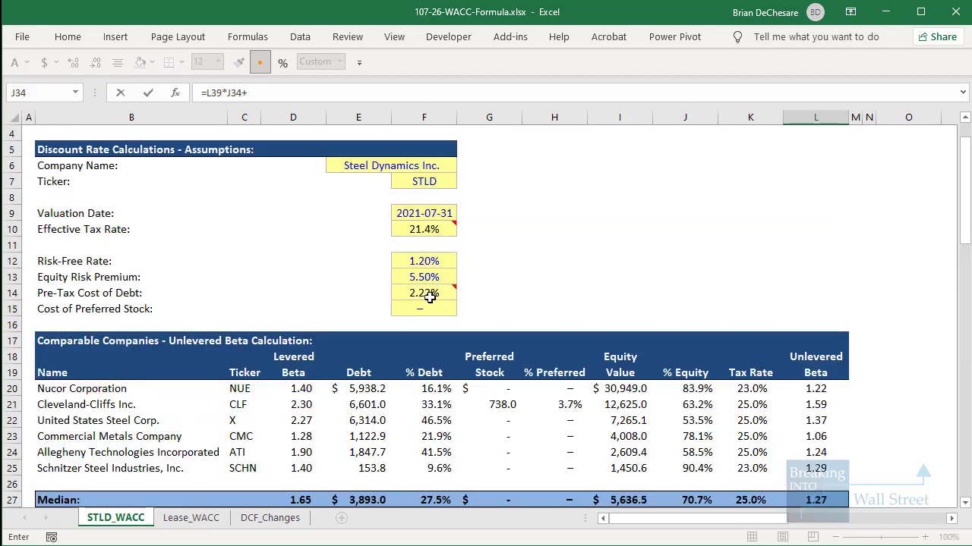
{"action": "left_click", "coordinate": [424, 293]}
{"action": "scroll", "coordinate": [574, 352], "scroll_direction": "down", "scroll_amount": 7}
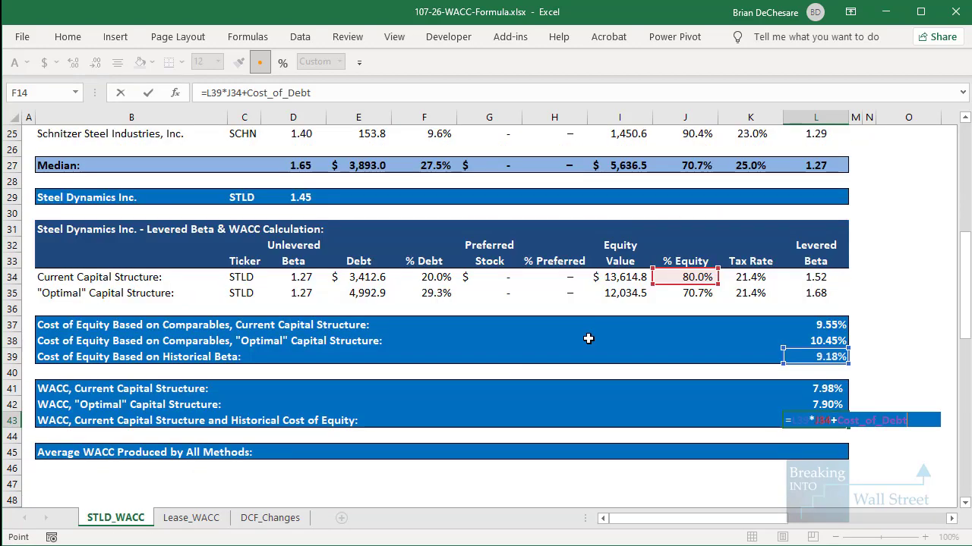
{"action": "left_click", "coordinate": [403, 278]}
{"action": "scroll", "coordinate": [404, 280], "scroll_direction": "down", "scroll_amount": 1}
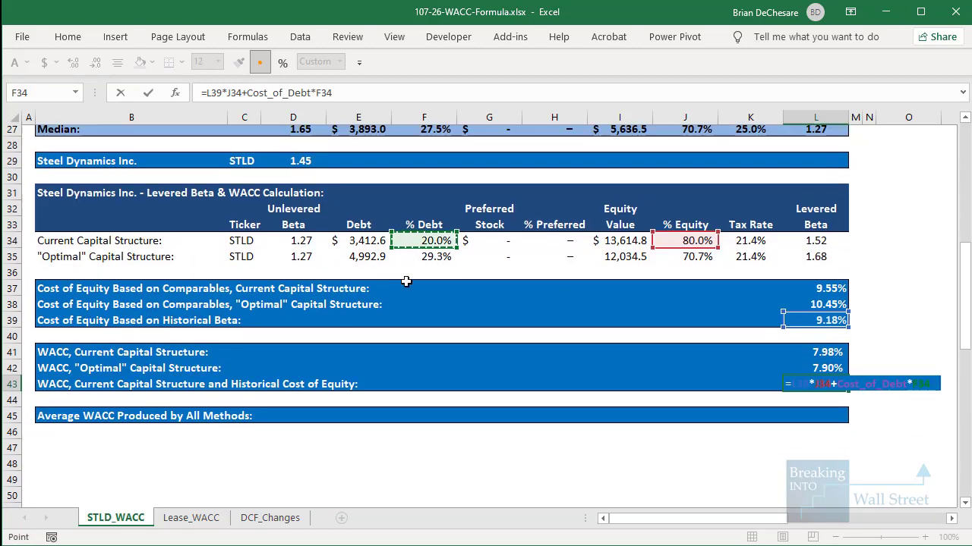
{"action": "type", "text": "*(1-"}
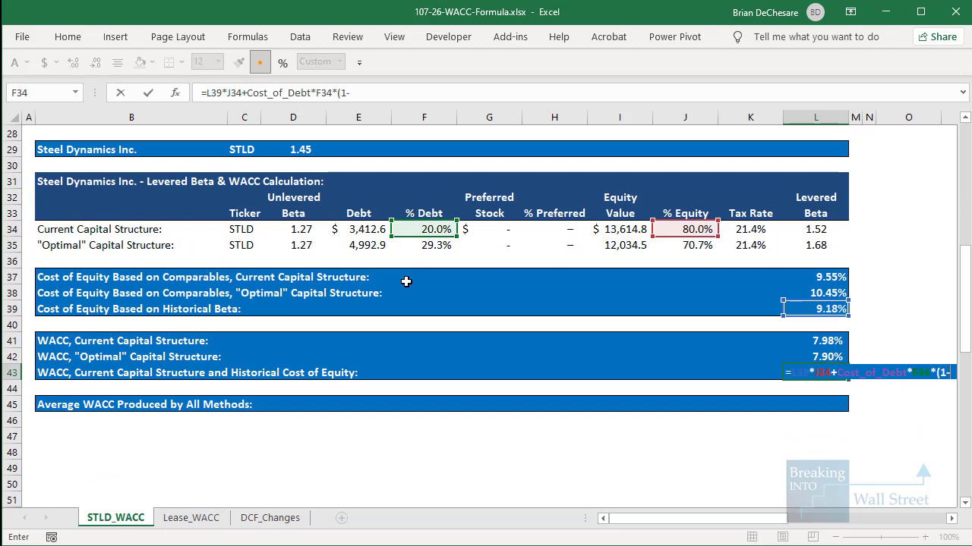
{"action": "left_click", "coordinate": [761, 230]}
{"action": "type", "text": ")+"}
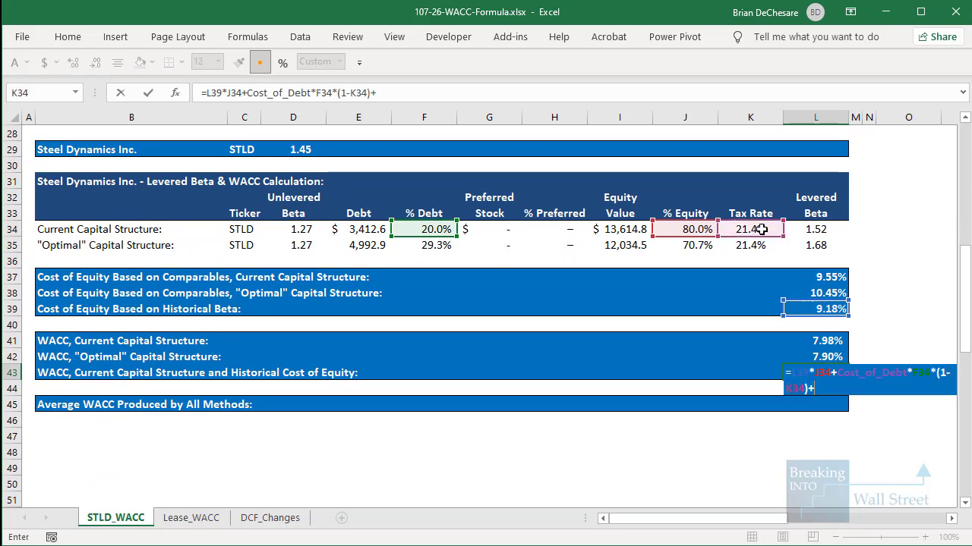
{"action": "scroll", "coordinate": [666, 205], "scroll_direction": "up", "scroll_amount": 6}
{"action": "left_click", "coordinate": [443, 210]}
{"action": "scroll", "coordinate": [582, 231], "scroll_direction": "down", "scroll_amount": 6}
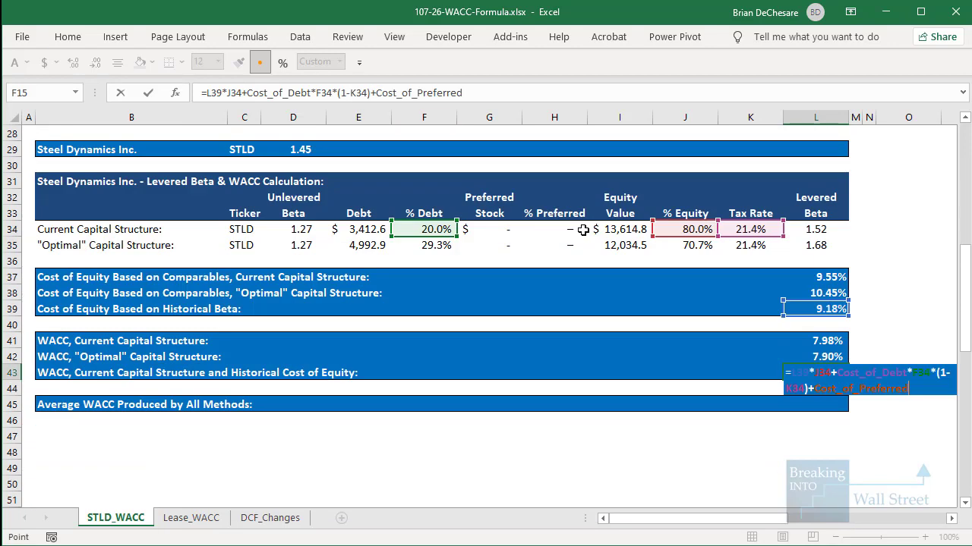
{"action": "left_click", "coordinate": [551, 226]}
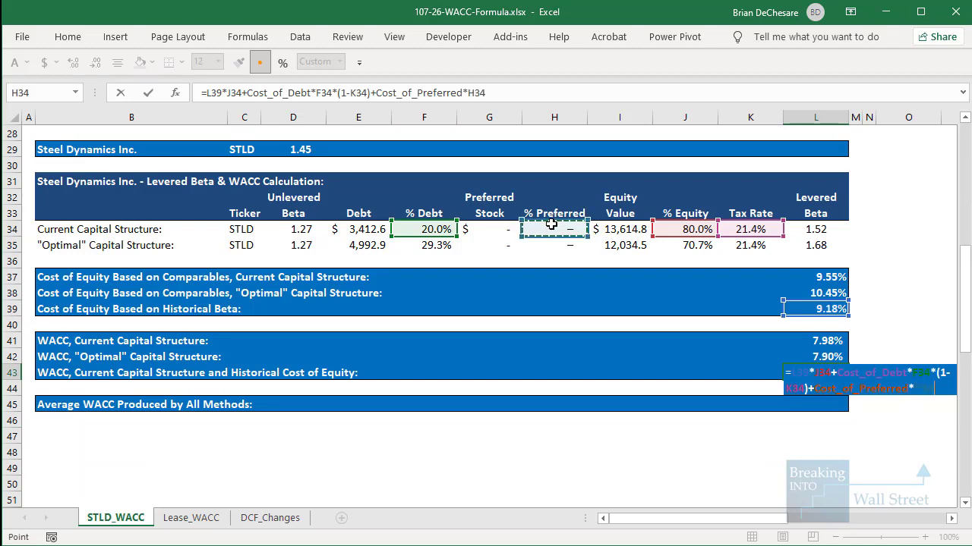
{"action": "key", "text": "Return"}
{"action": "key", "text": "Return"}
{"action": "scroll", "coordinate": [550, 250], "scroll_direction": "down", "scroll_amount": 2}
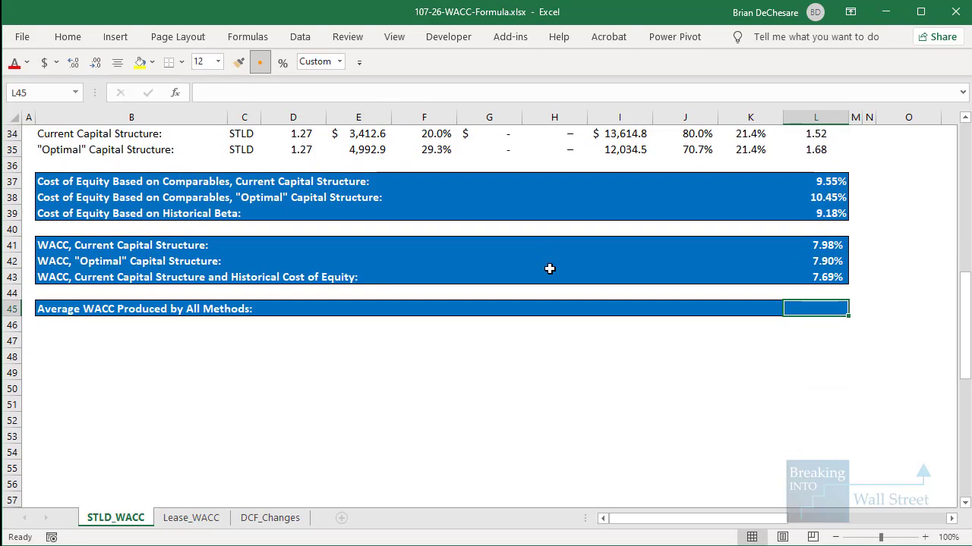
Enter =AVERAGE(L41:L43) in L45 to get the 7.85% average WACC.
{"action": "type", "text": "=AVERAGE("}
{"action": "key", "text": "Up"}
{"action": "key", "text": "Up"}
{"action": "key", "text": "Up"}
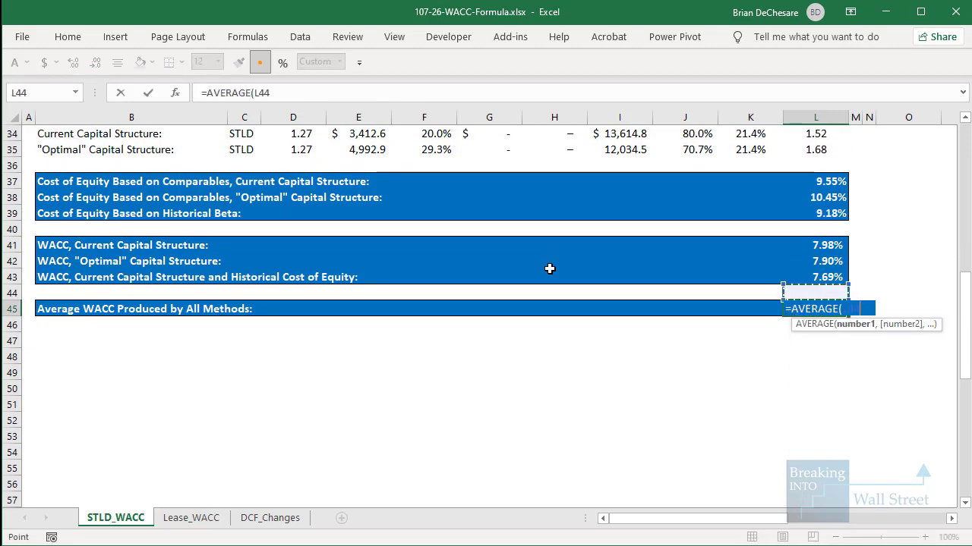
{"action": "key", "text": "shift+Up"}
{"action": "key", "text": "shift+Down"}
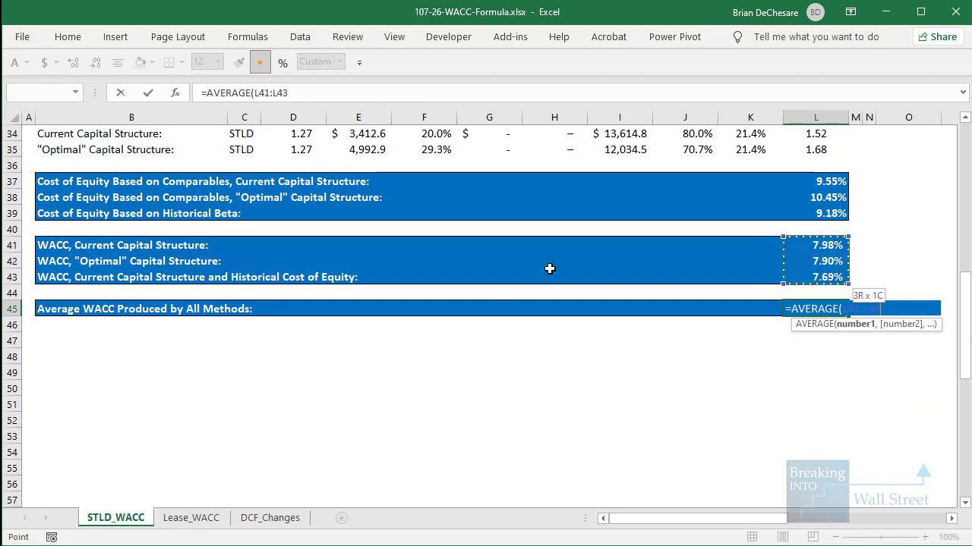
{"action": "key", "text": "ctrl+Return"}
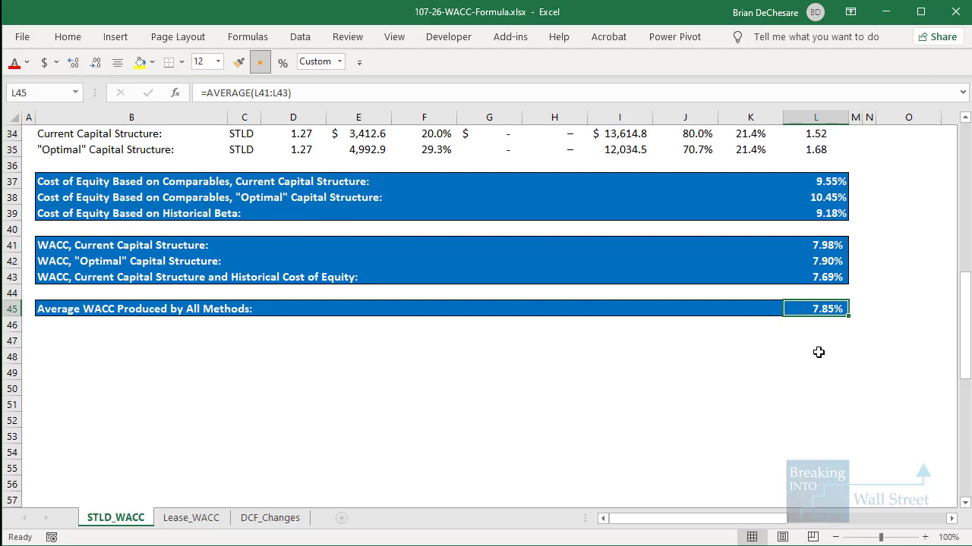
Select the cost of equity and WACC results in L37:L45 for review.
{"action": "scroll", "coordinate": [798, 395], "scroll_direction": "up", "scroll_amount": 1}
{"action": "scroll", "coordinate": [791, 462], "scroll_direction": "right", "scroll_amount": 4}
{"action": "scroll", "coordinate": [466, 410], "scroll_direction": "up", "scroll_amount": 7}
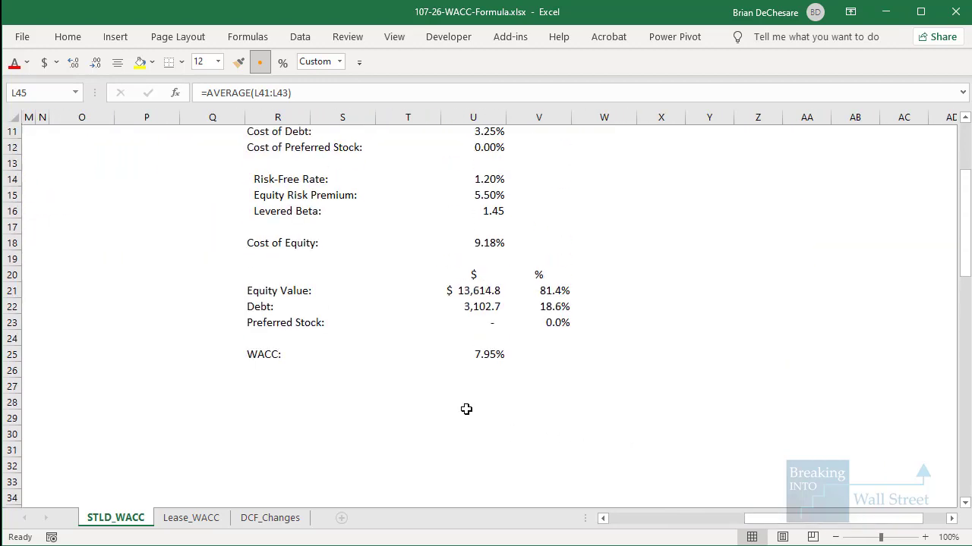
{"action": "scroll", "coordinate": [466, 409], "scroll_direction": "up", "scroll_amount": 4}
{"action": "left_click_drag", "start_coordinate": [236, 408], "coordinate": [569, 440]}
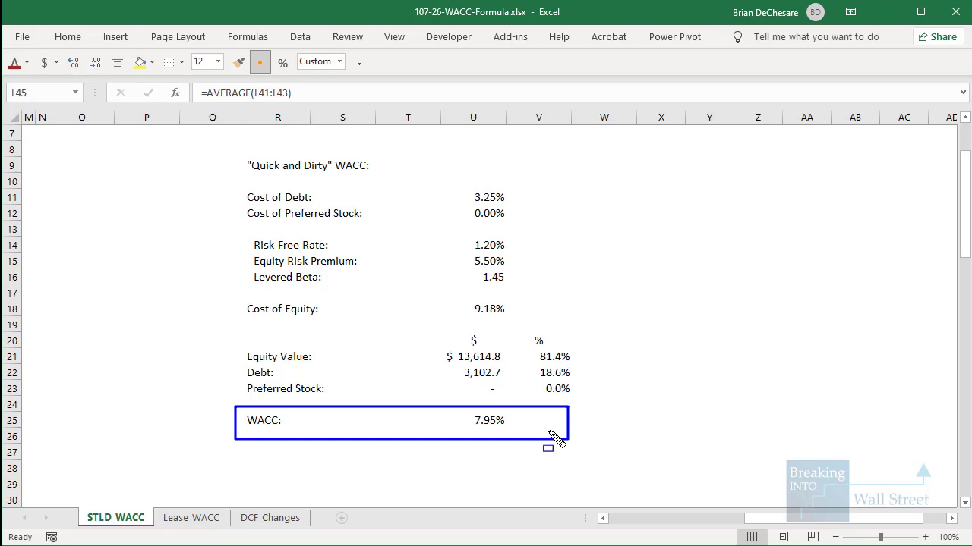
{"action": "key", "text": "Escape"}
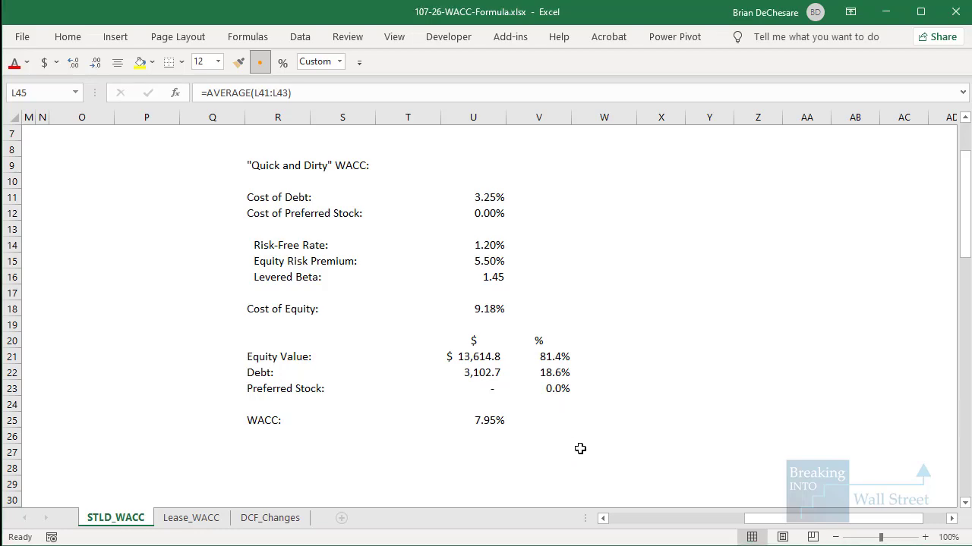
{"action": "scroll", "coordinate": [581, 448], "scroll_direction": "left", "scroll_amount": 4}
{"action": "scroll", "coordinate": [662, 449], "scroll_direction": "down", "scroll_amount": 7}
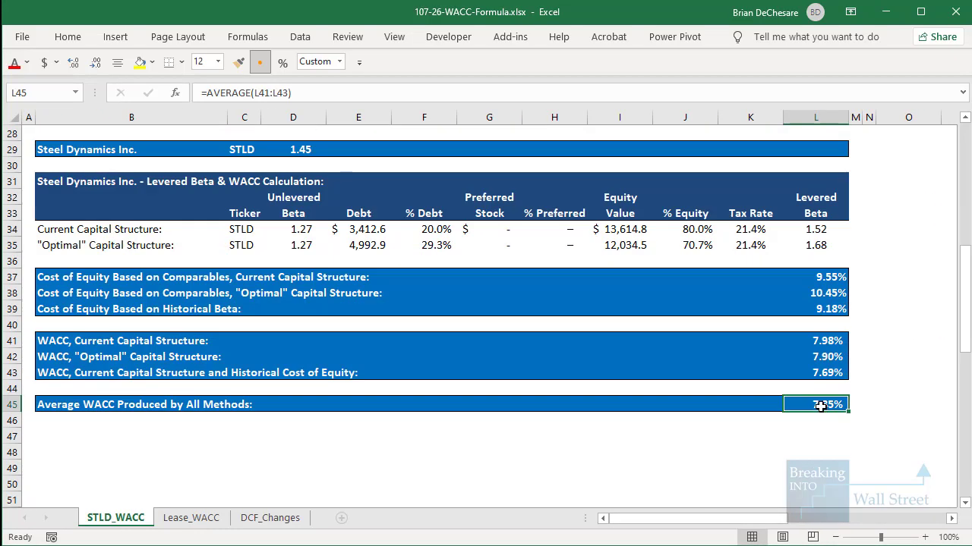
{"action": "left_click_drag", "start_coordinate": [828, 277], "coordinate": [829, 404]}
{"action": "scroll", "coordinate": [559, 314], "scroll_direction": "up", "scroll_amount": 5}
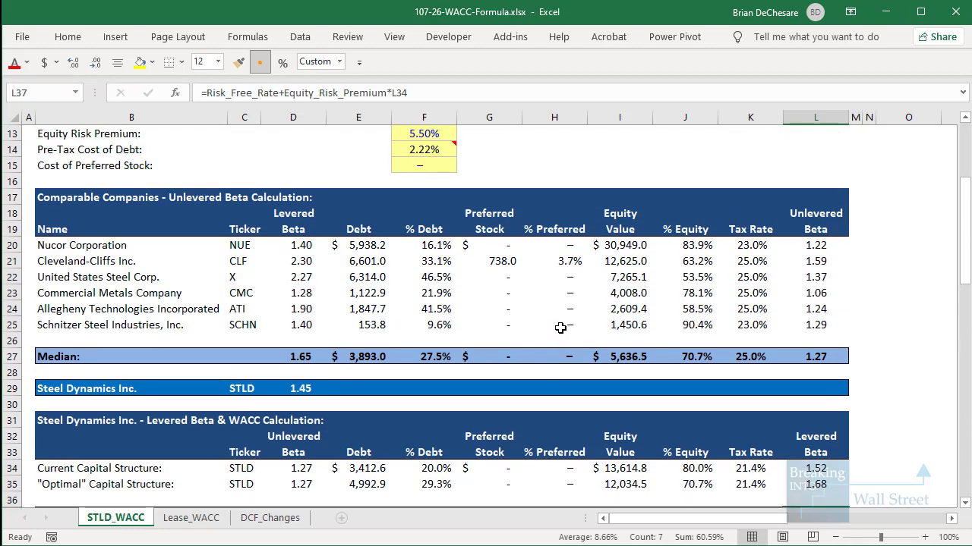
{"action": "scroll", "coordinate": [555, 326], "scroll_direction": "up", "scroll_amount": 4}
{"action": "scroll", "coordinate": [555, 323], "scroll_direction": "down", "scroll_amount": 9}
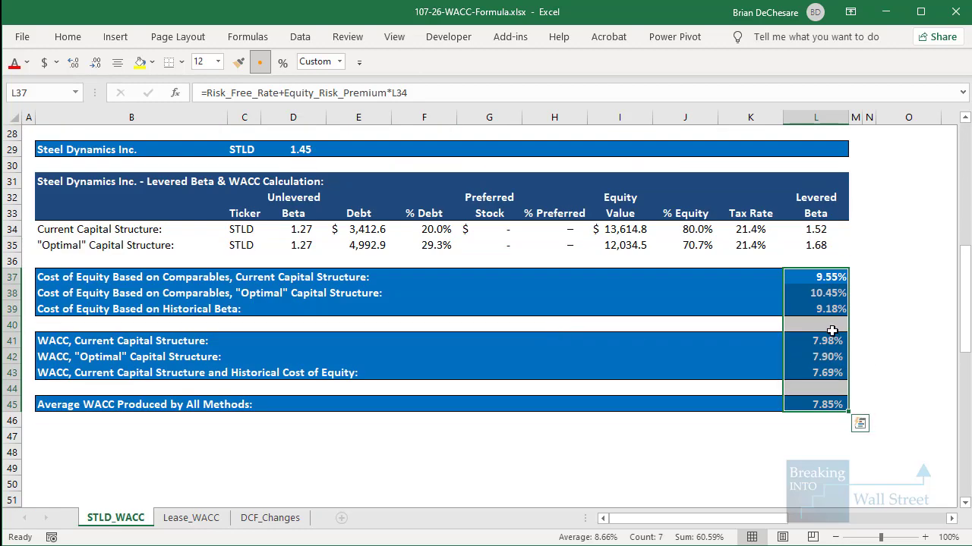
{"action": "left_click_drag", "start_coordinate": [816, 277], "coordinate": [815, 403]}
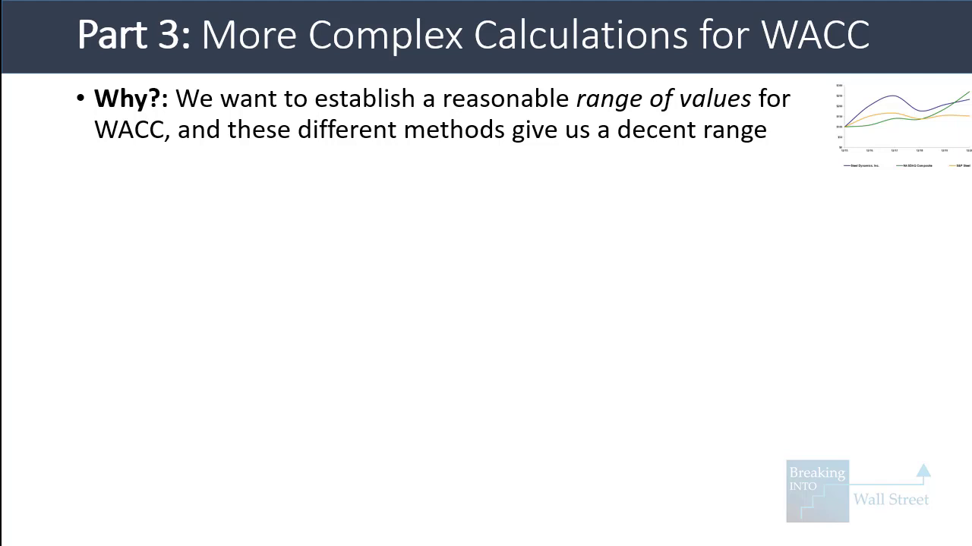
Build the Part 3 slide through its Reality, But, Rule of Thumb and Here bullets.
{"action": "key", "text": "Right"}
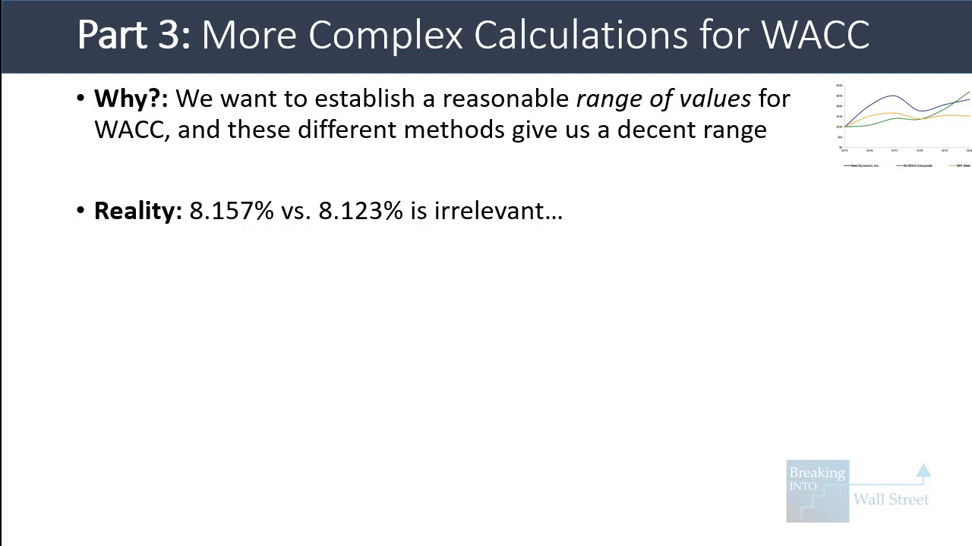
{"action": "key", "text": "Right"}
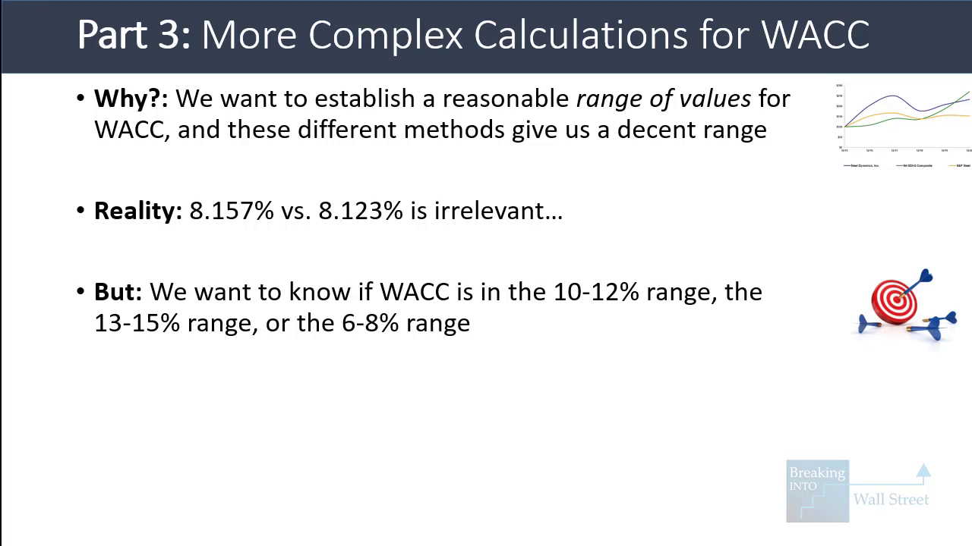
{"action": "key", "text": "Right"}
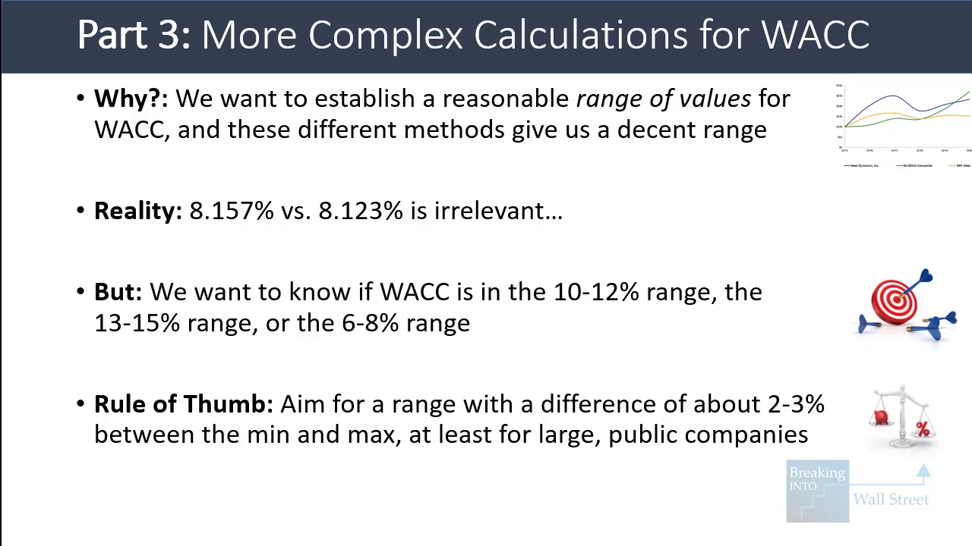
{"action": "left_click_drag", "start_coordinate": [558, 281], "coordinate": [649, 305]}
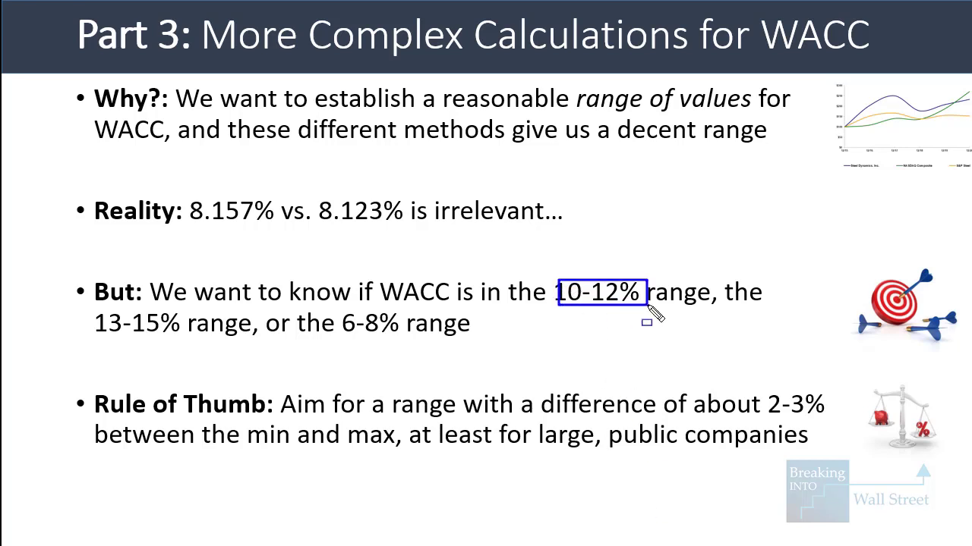
{"action": "key", "text": "Escape"}
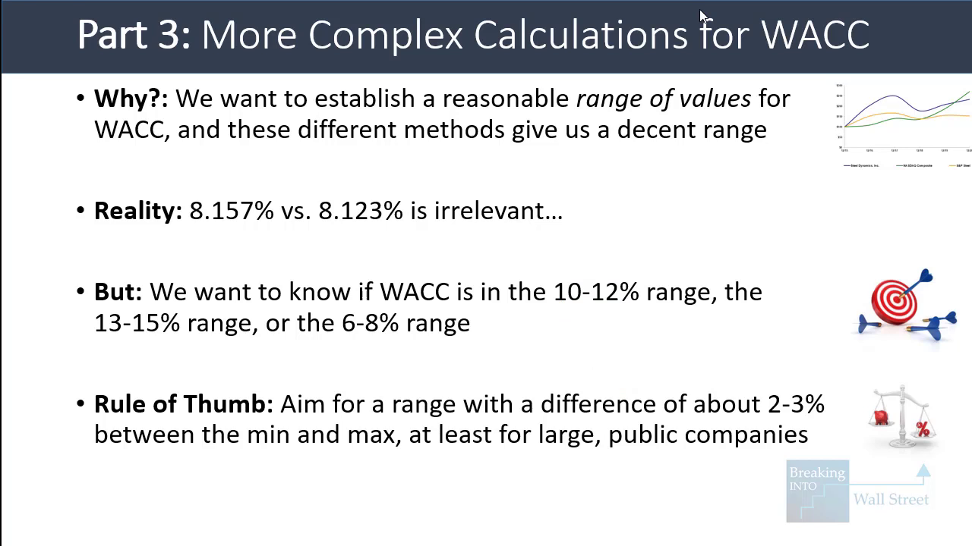
{"action": "key", "text": "Right"}
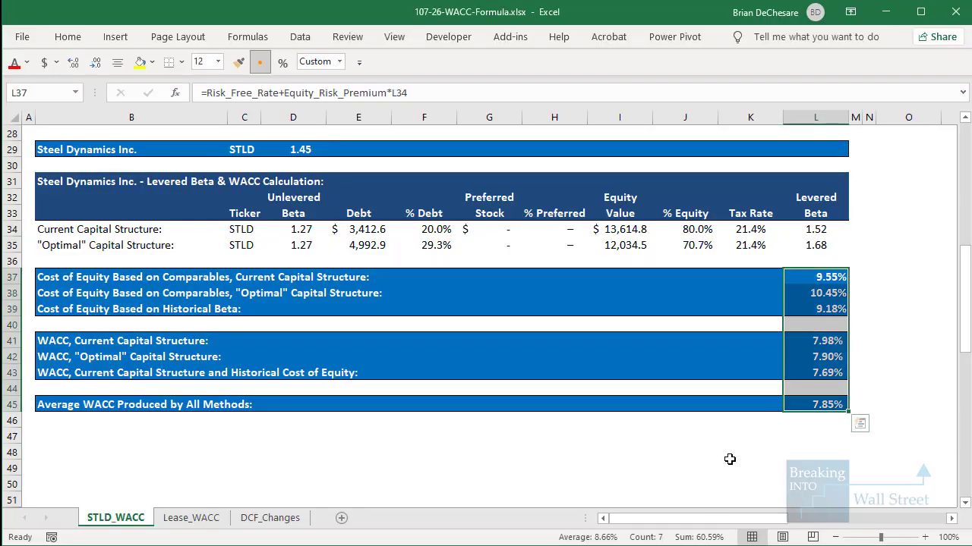
Back in Excel, select the WACC results in L41:L45 to review them.
{"action": "left_click", "coordinate": [713, 452]}
{"action": "scroll", "coordinate": [817, 338], "scroll_direction": "down", "scroll_amount": 1}
{"action": "left_click_drag", "start_coordinate": [795, 268], "coordinate": [850, 378]}
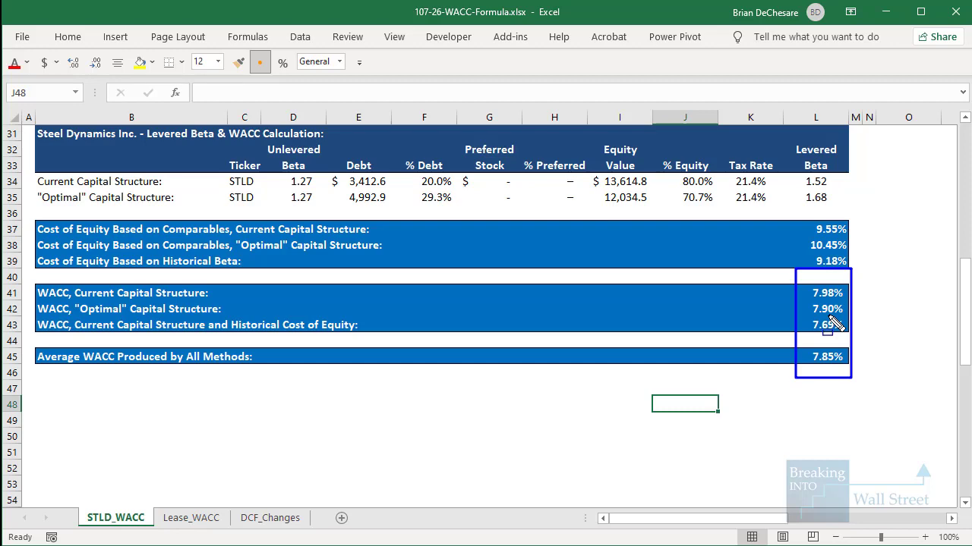
{"action": "scroll", "coordinate": [825, 318], "scroll_direction": "up", "scroll_amount": 1}
{"action": "scroll", "coordinate": [826, 318], "scroll_direction": "up", "scroll_amount": 1}
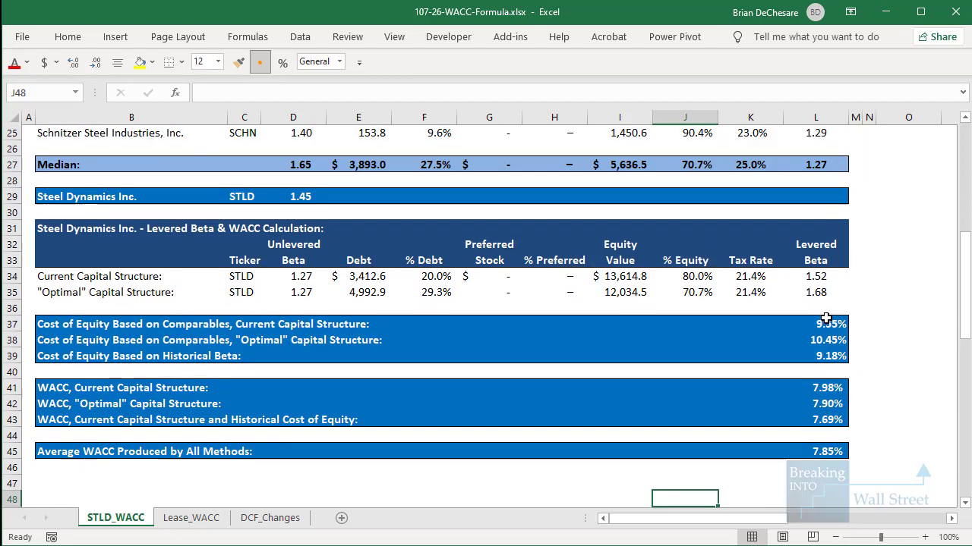
{"action": "scroll", "coordinate": [825, 326], "scroll_direction": "down", "scroll_amount": 1}
{"action": "left_click_drag", "start_coordinate": [825, 341], "coordinate": [818, 406]}
Clear the selection and advance to the Part 4 Leases slide's lease-types bullet.
{"action": "scroll", "coordinate": [797, 455], "scroll_direction": "down", "scroll_amount": 1}
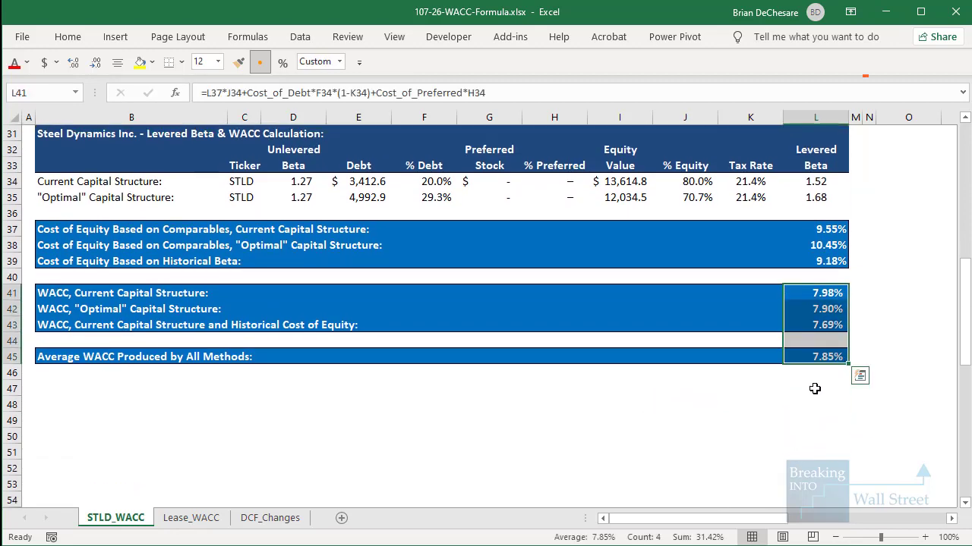
{"action": "left_click", "coordinate": [813, 388]}
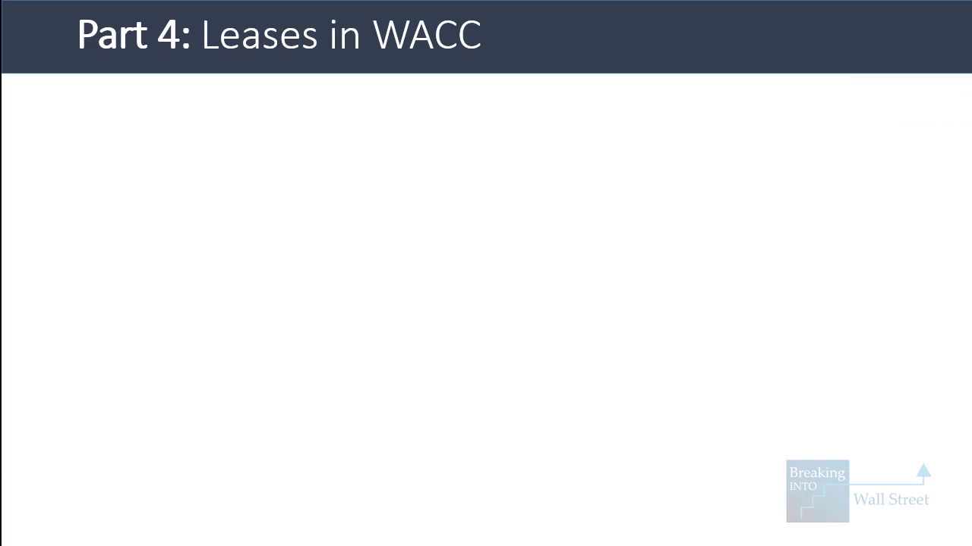
{"action": "key", "text": "Right"}
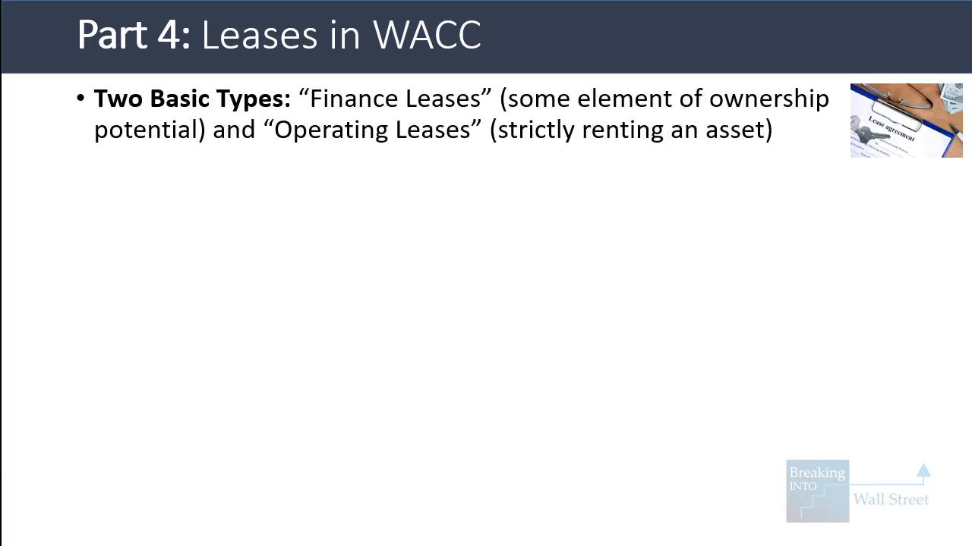